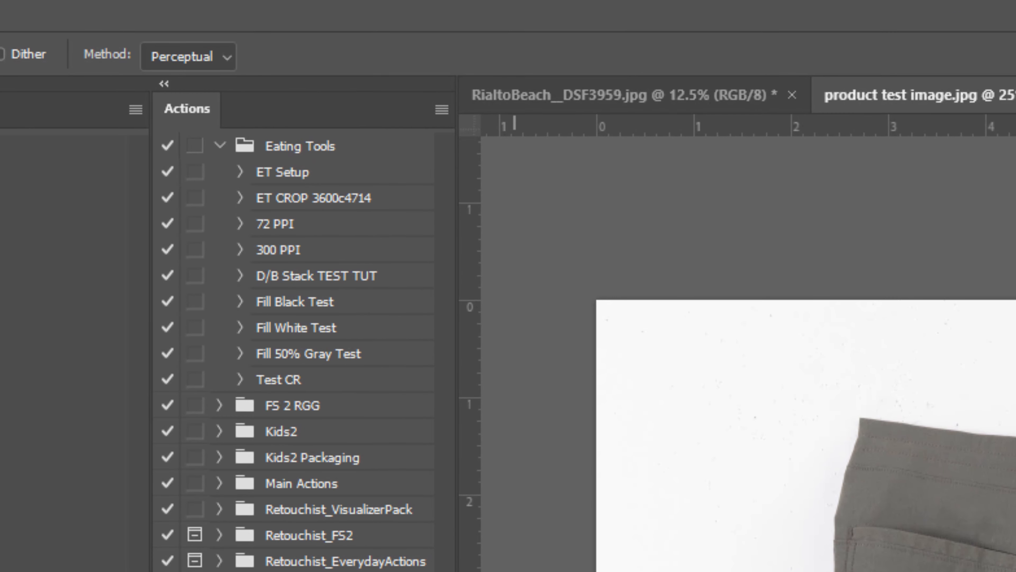
Record a new action in the TUTORIAL - CONDITIONALS set that adds four blank layers and a mask on the uppermost one
left_click(375, 554)
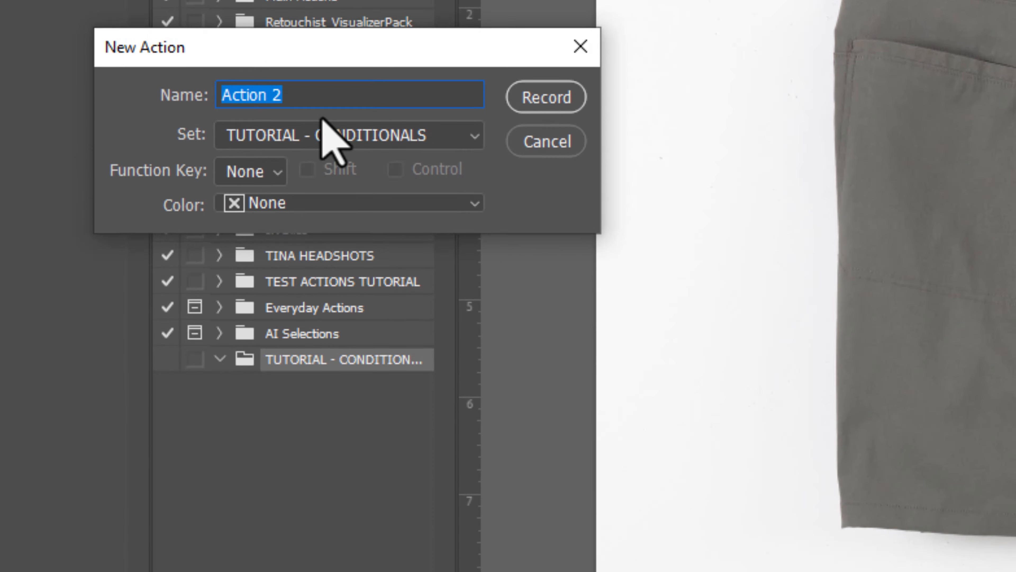
left_click(536, 10)
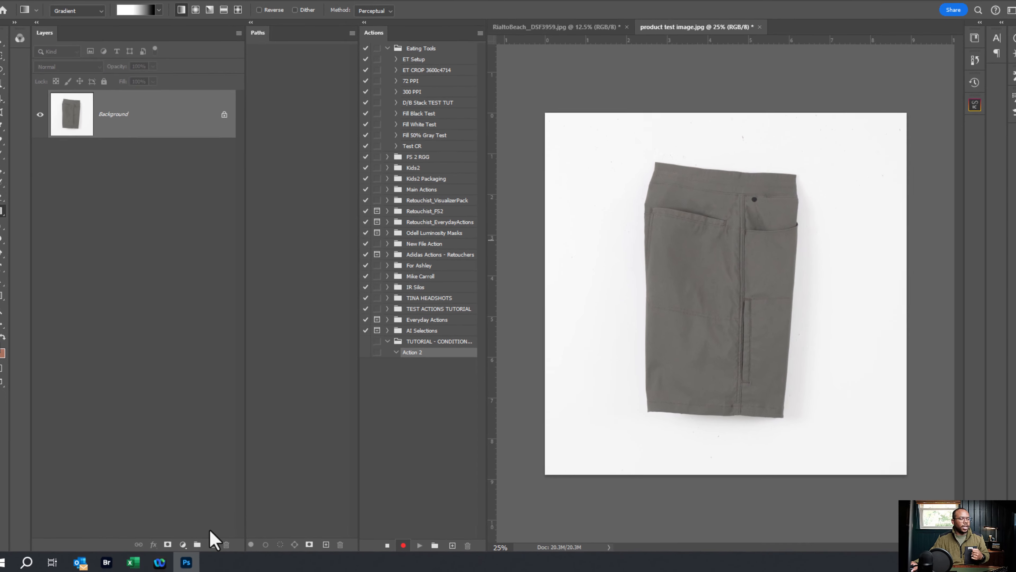
left_click(212, 545)
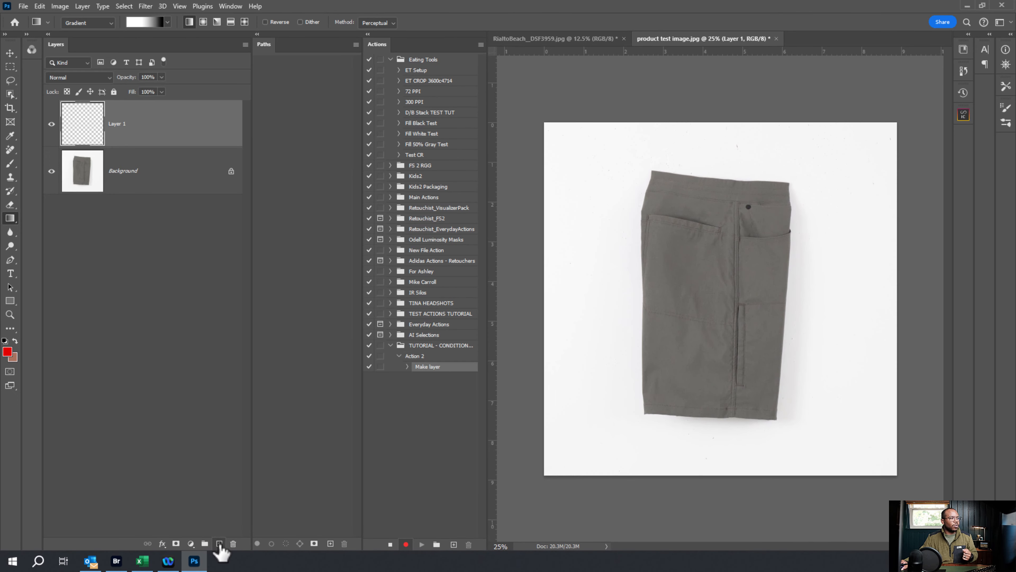
left_click(212, 545)
left_click(212, 545)
left_click(212, 545)
left_click(176, 544)
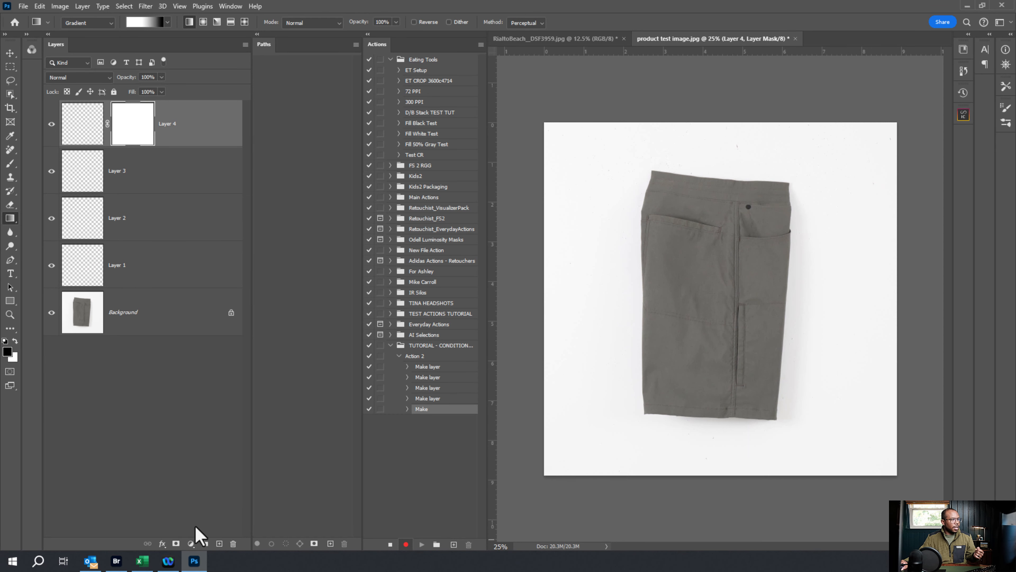
left_click(390, 545)
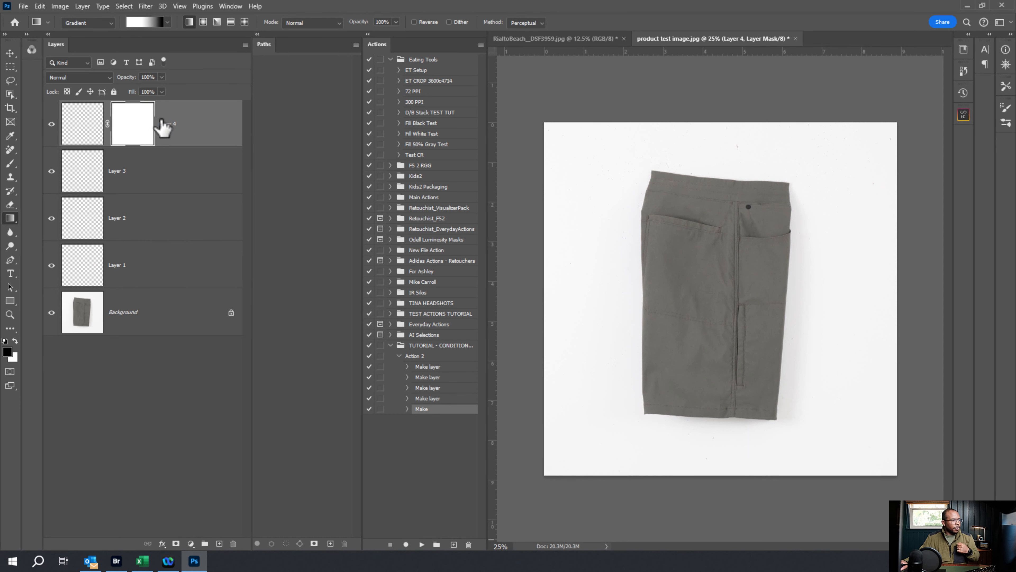
Delete the four added layers and play the recorded action on the shorts image
left_click(201, 270, "shift")
key("Delete")
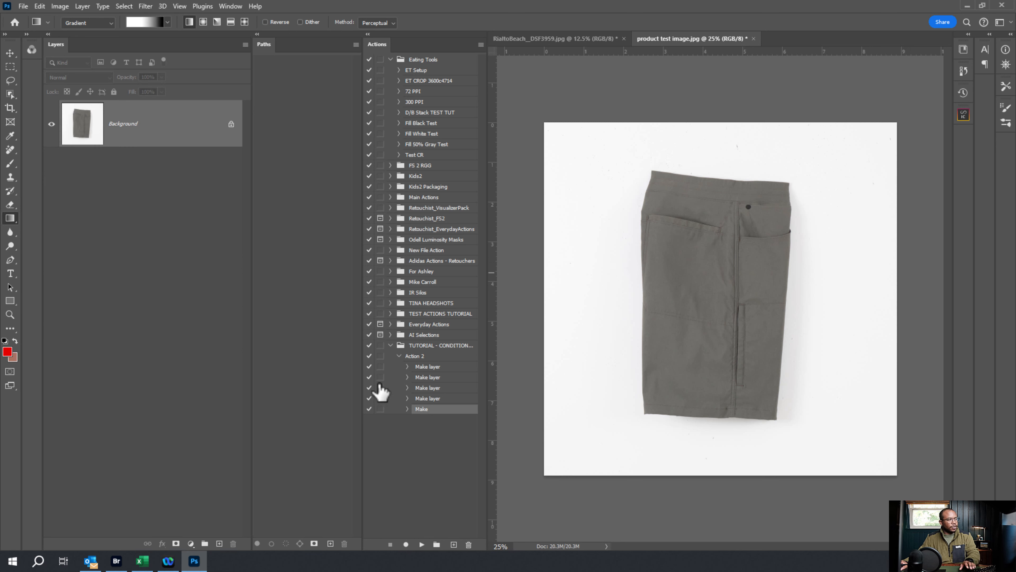
left_click(428, 356)
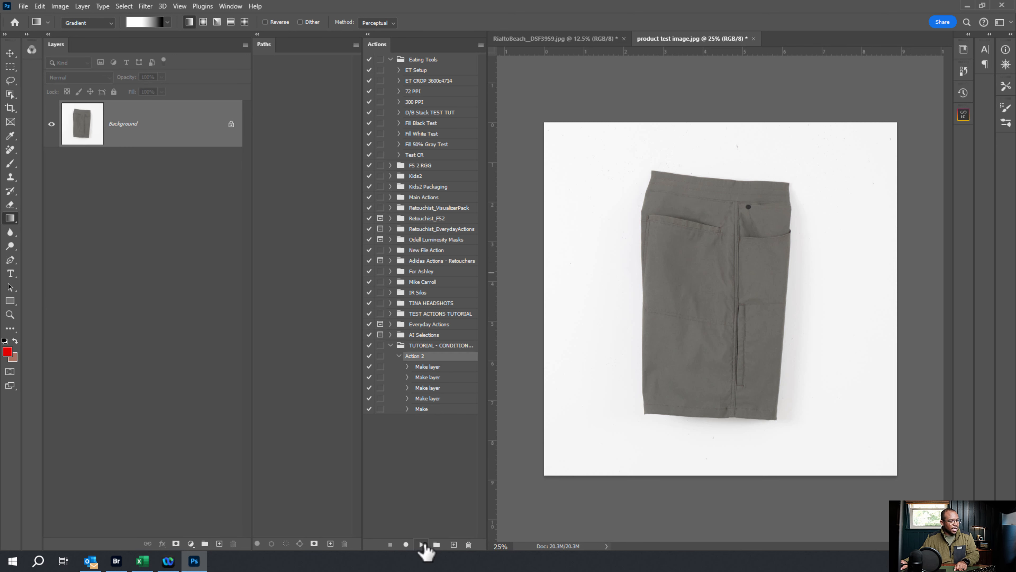
left_click(422, 545)
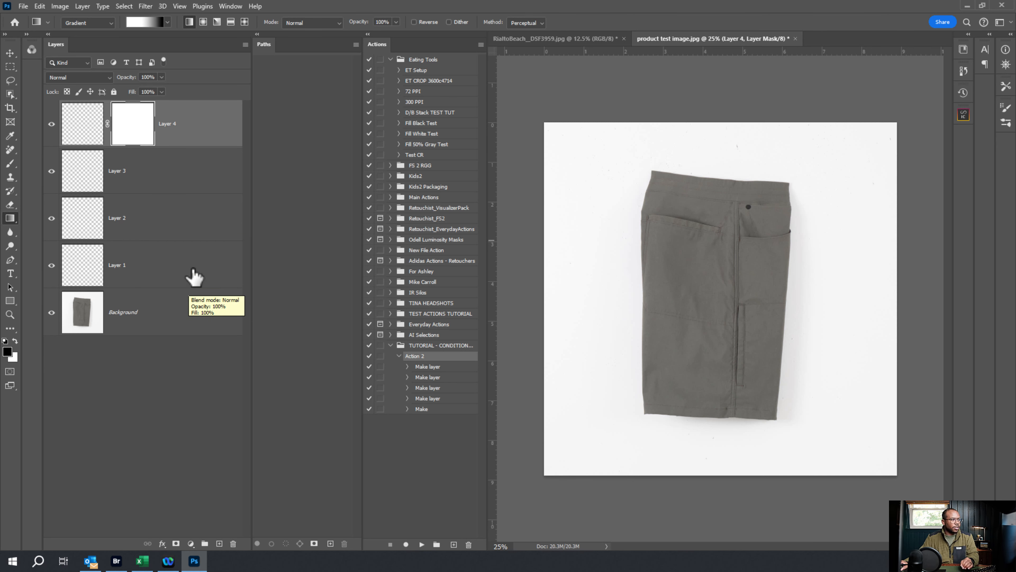
Delete the four layers made by the playback and remove the recorded action from the TUTORIAL - CONDITIONALS set
left_click(193, 272)
left_click(209, 138, "shift")
key("Delete")
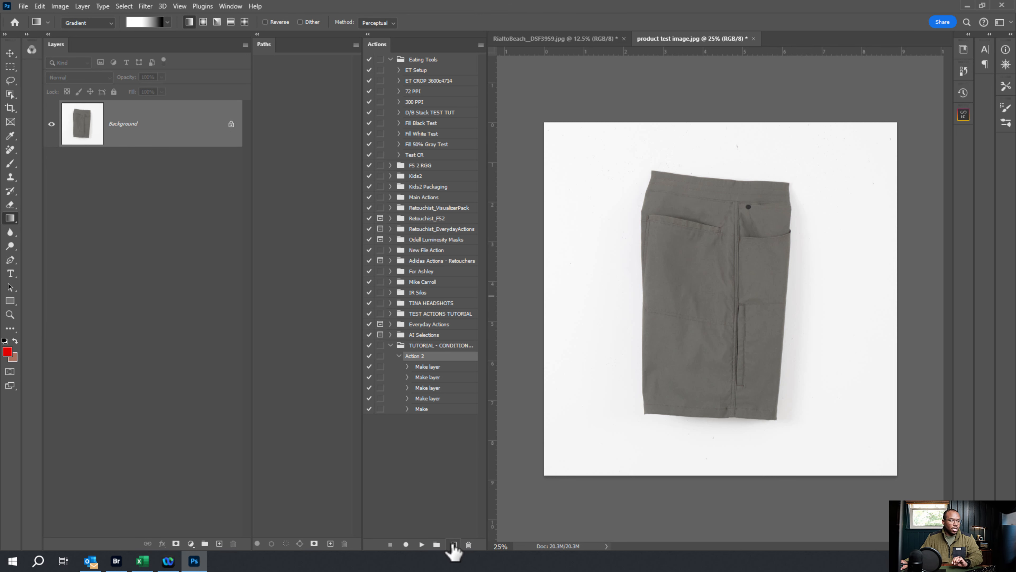
left_click(434, 366)
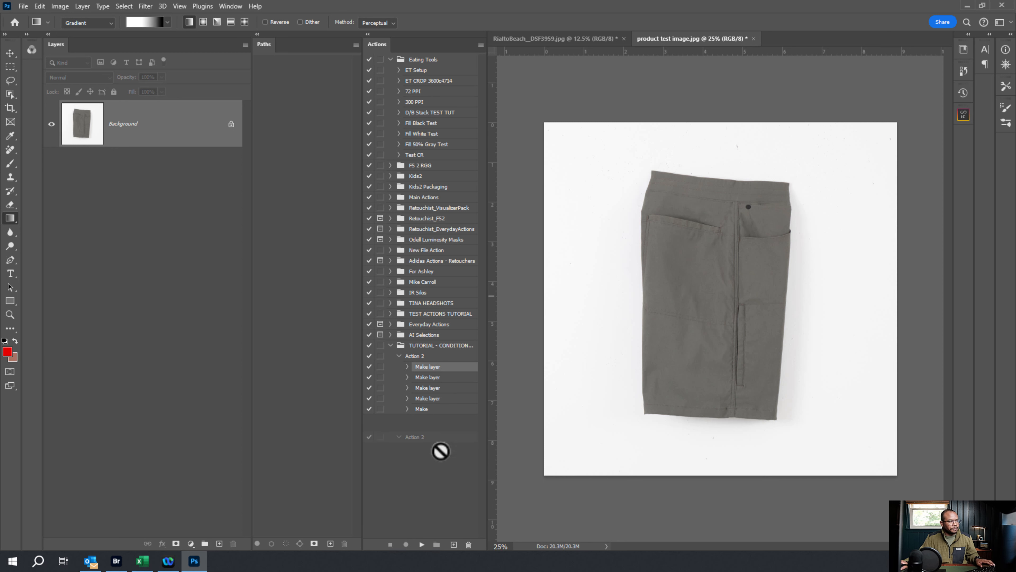
left_click(468, 545)
Start recording a new action in the Eating Tools set with no action set selected beforehand
left_click(453, 545)
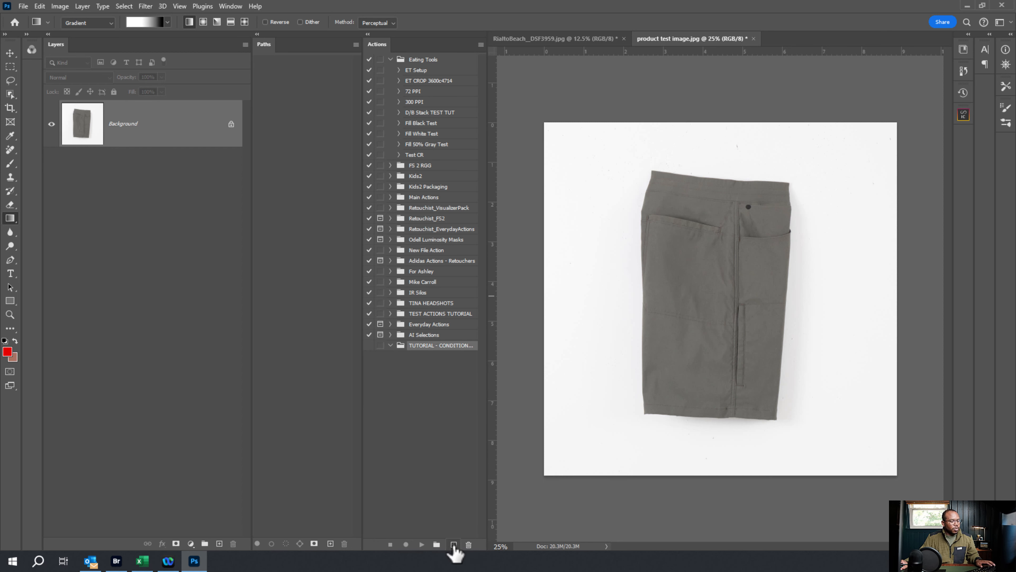
left_click(458, 477)
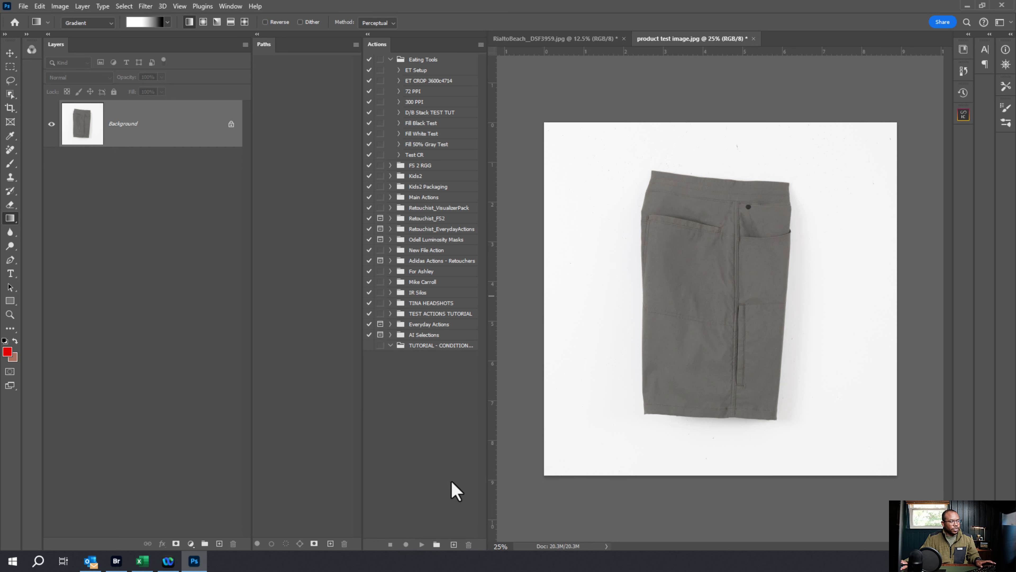
left_click(453, 545)
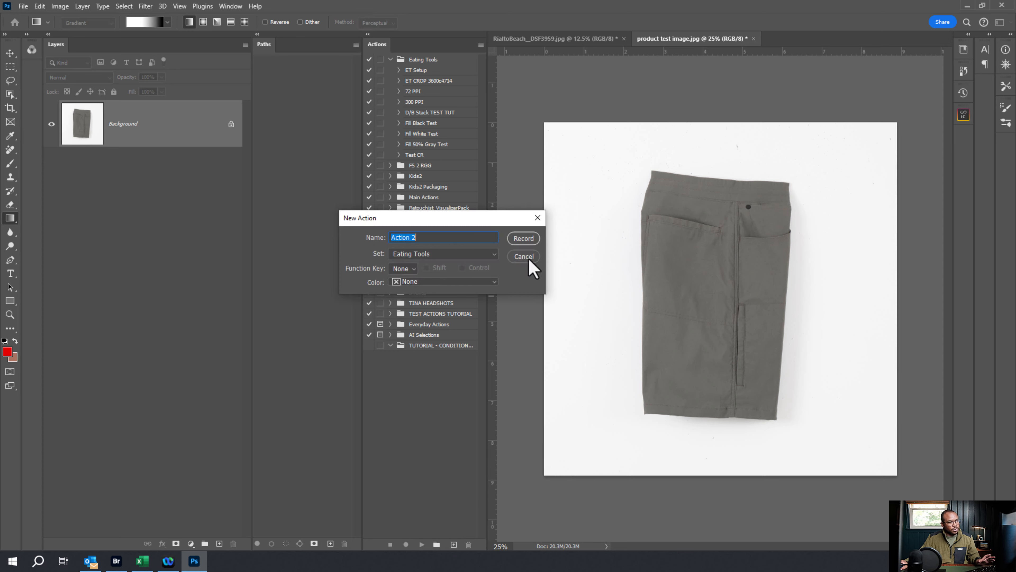
left_click(530, 241)
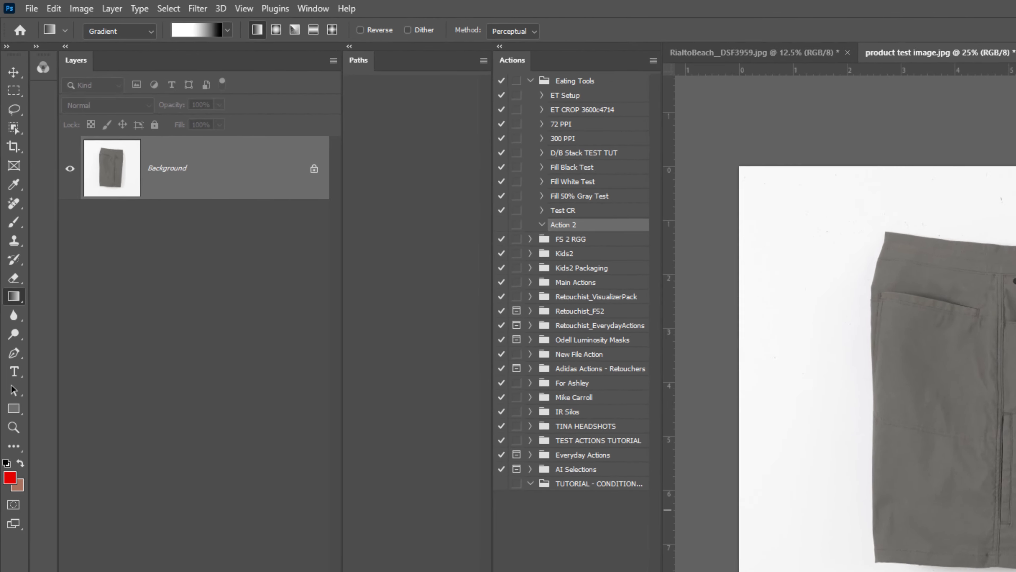
Add a blank layer above the background and rename it Retouching while recording
left_click(220, 546)
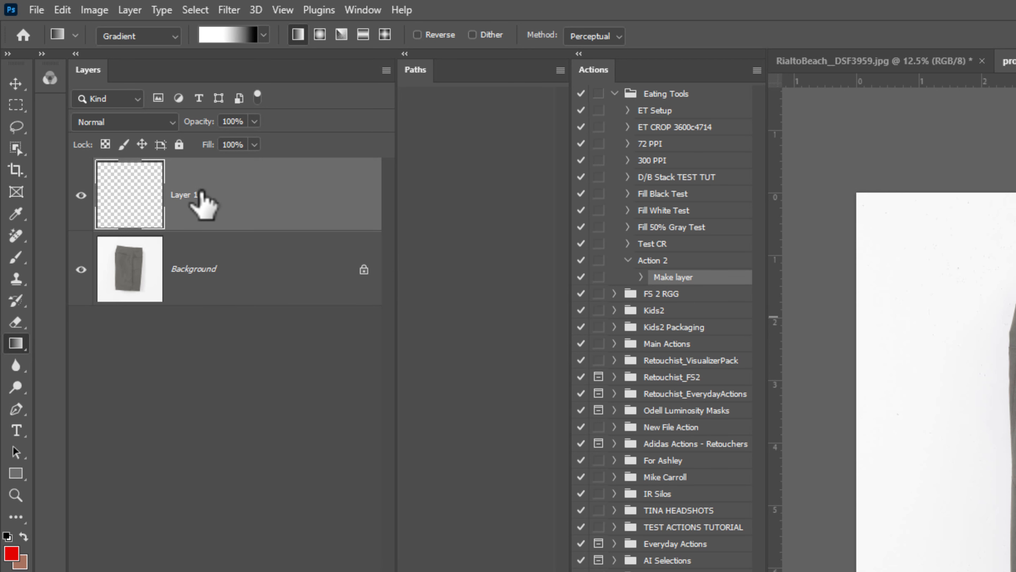
double_click(189, 194)
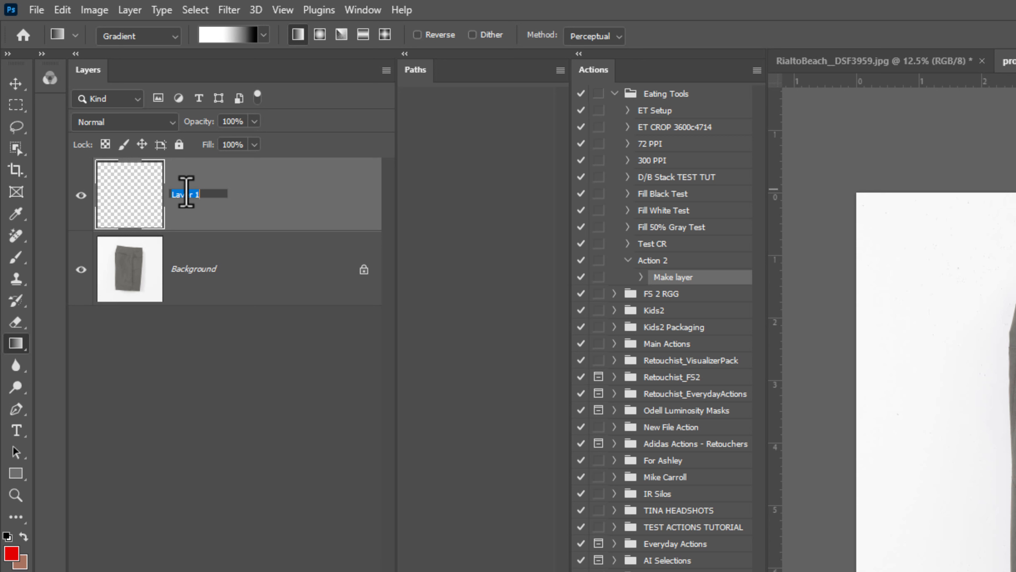
type("Retouching")
key("Return")
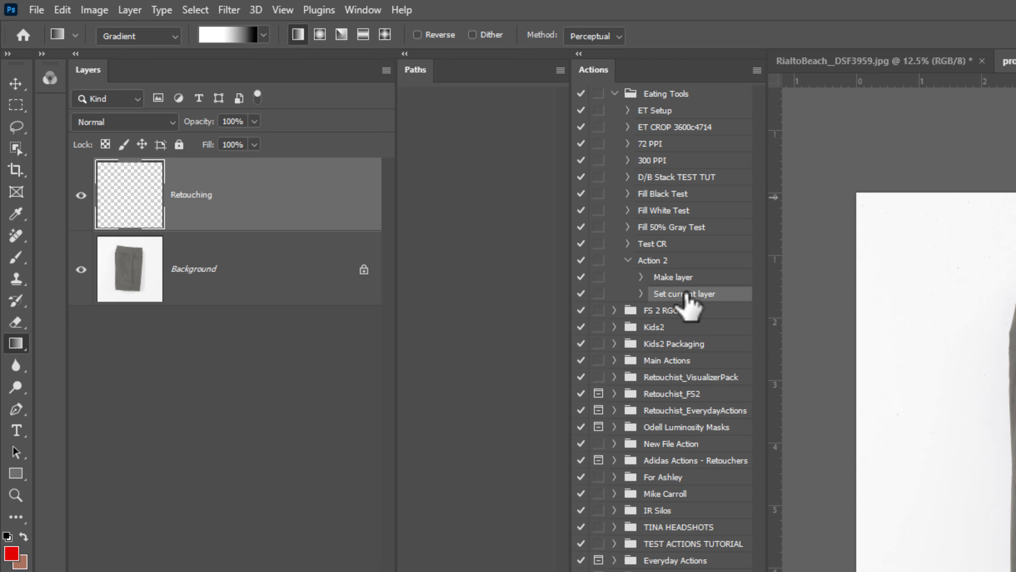
Examine the details recorded under the Set current layer command, then collapse them again
left_click(641, 295)
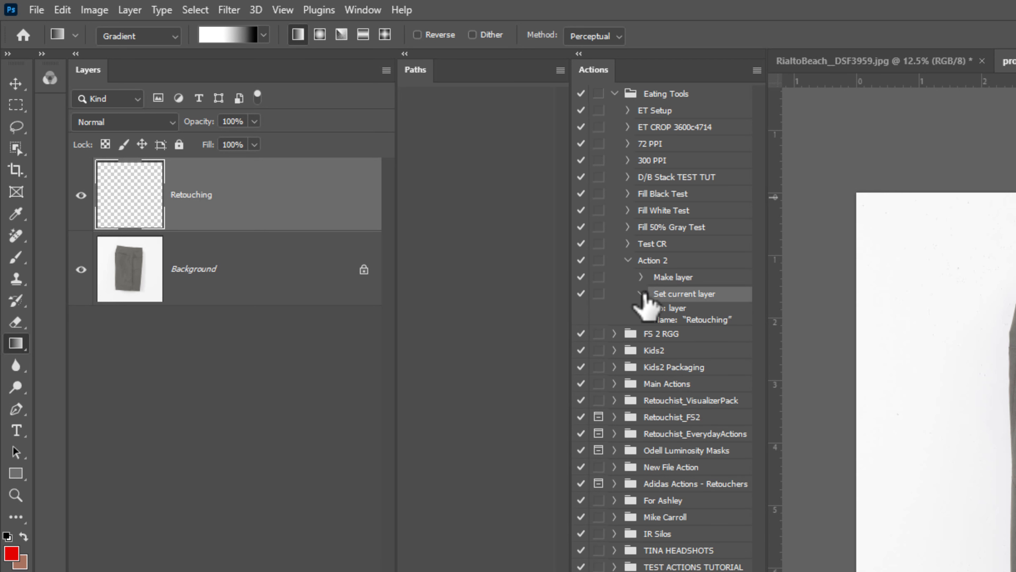
left_click(642, 294)
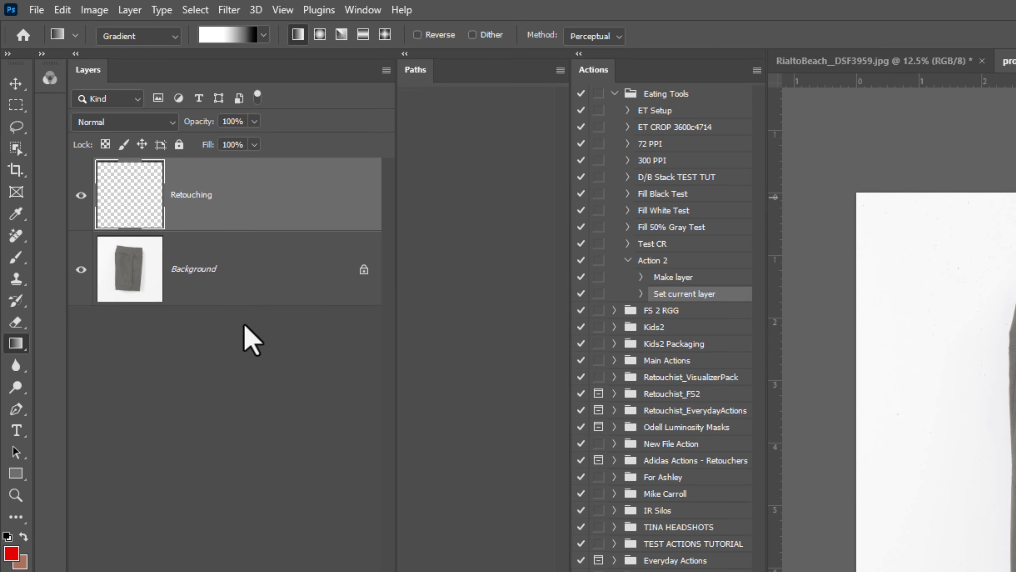
left_click(224, 402)
left_click(280, 198)
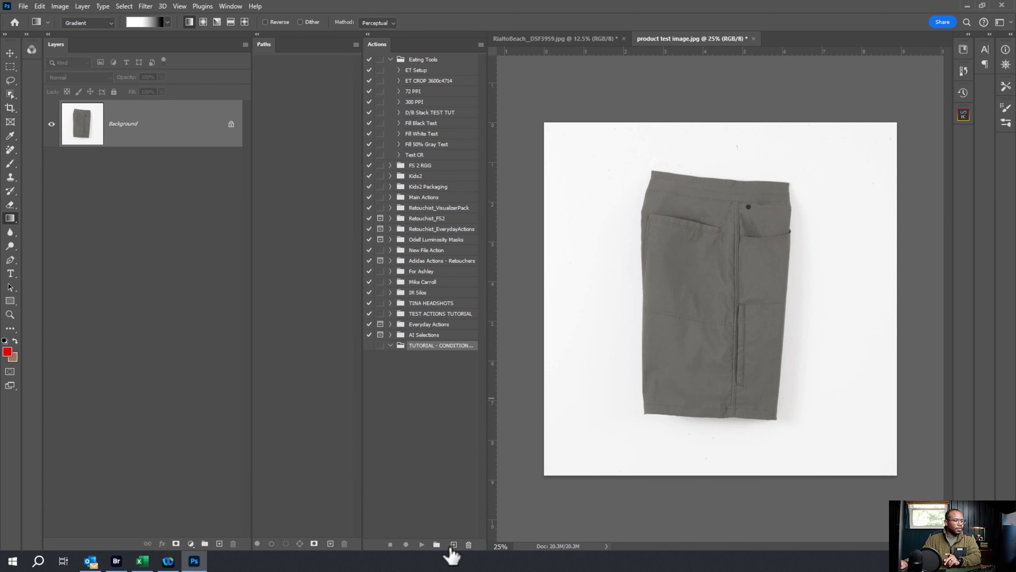
Start recording an action named Brush Stroke Example in the TUTORIAL - CONDITIONALS set, beginning with a new layer and the Brush tool
left_click(481, 45)
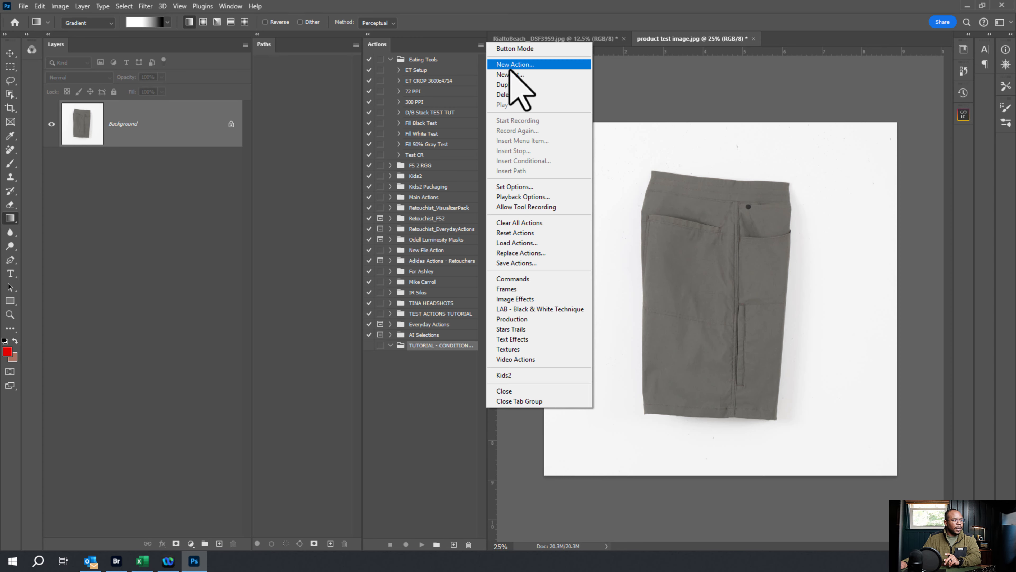
left_click(511, 65)
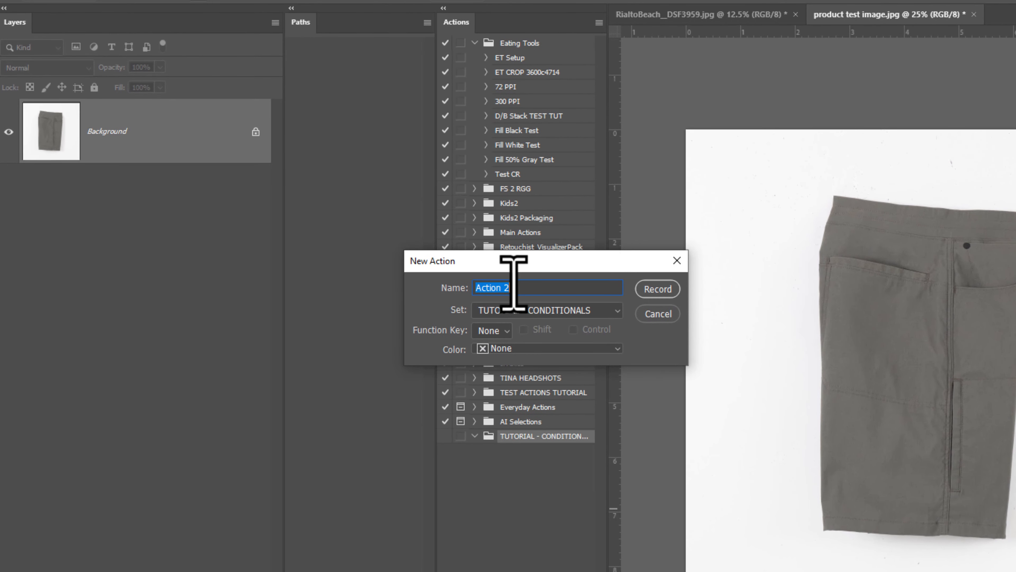
type("Brush Stroke Example")
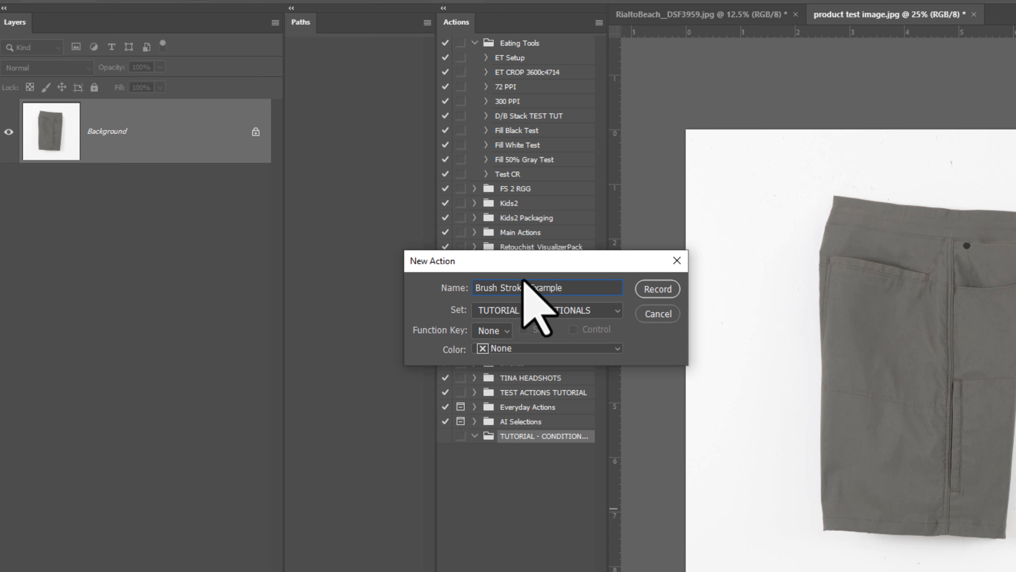
left_click(662, 291)
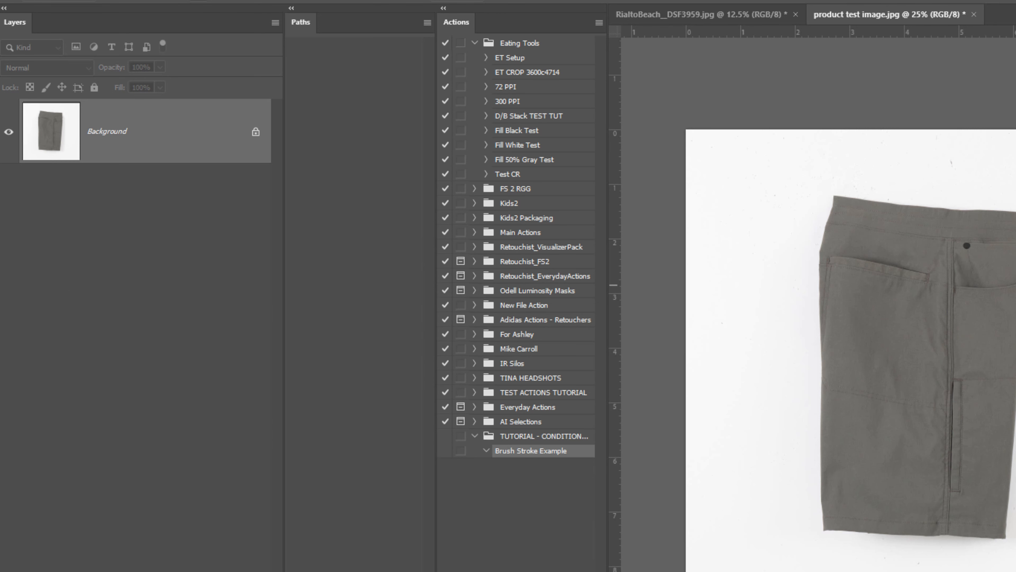
left_click(204, 570)
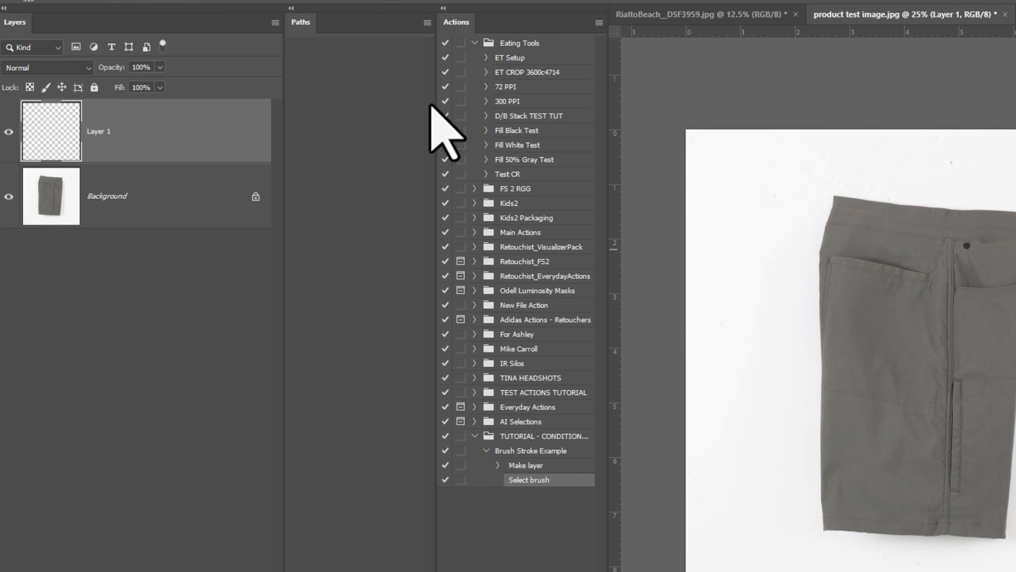
key("b")
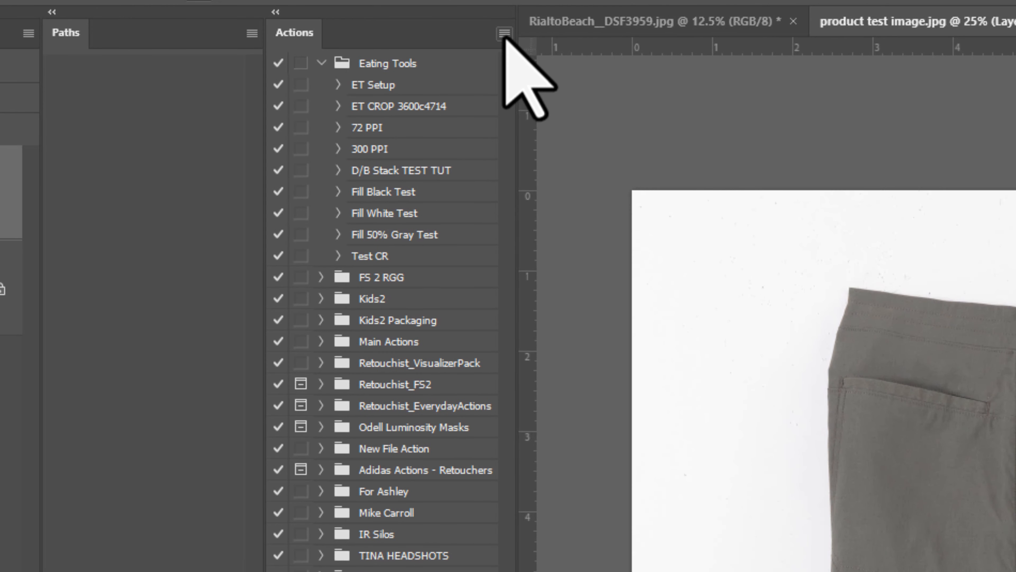
Enable Allow Tool Recording in the options for actions
left_click(505, 34)
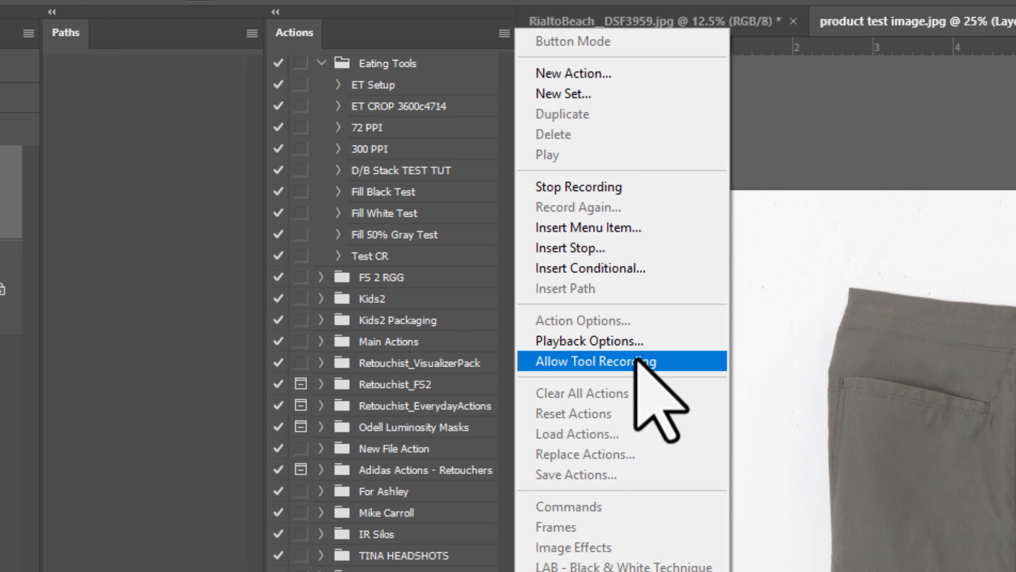
key("Escape")
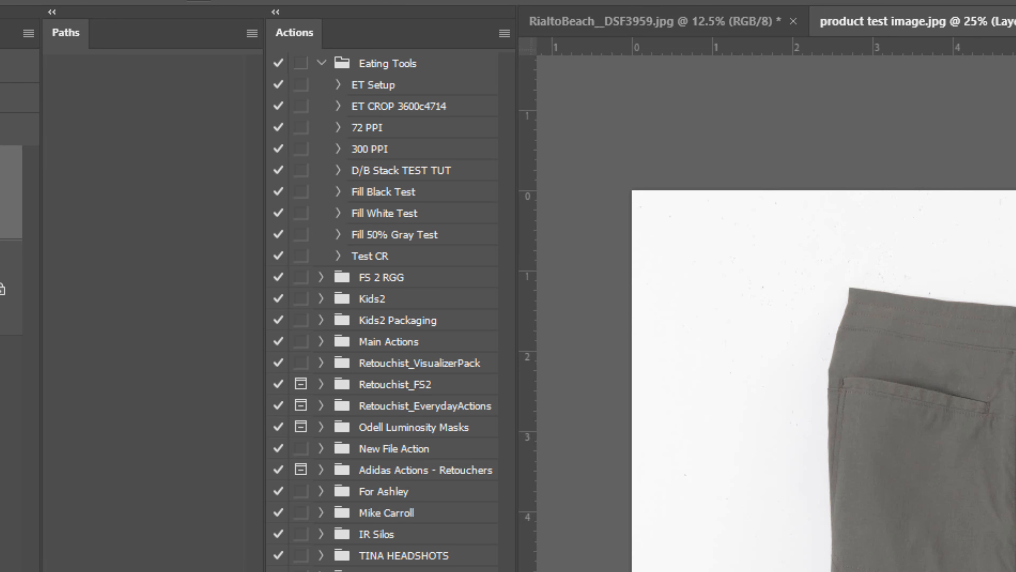
left_click(505, 33)
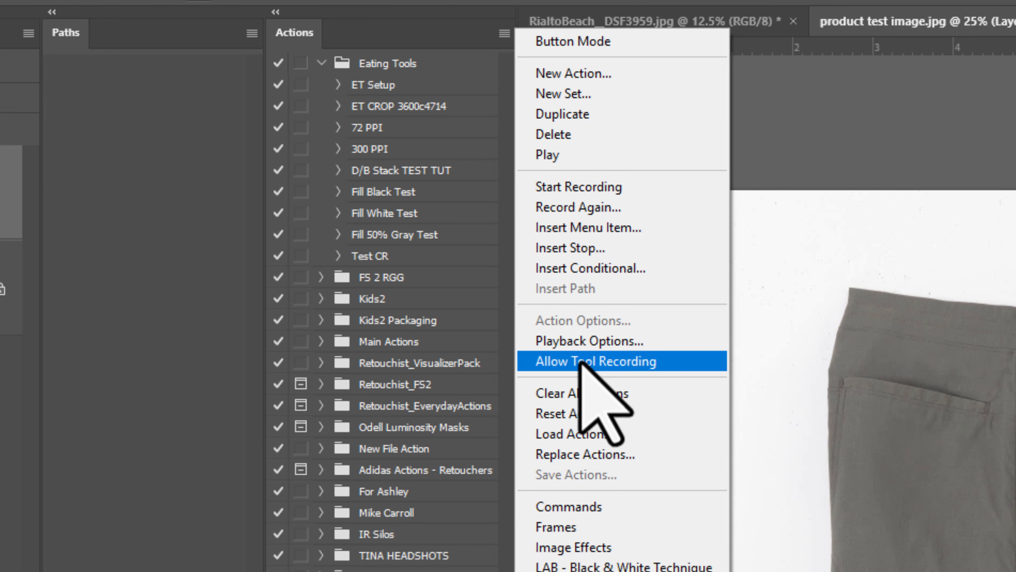
left_click(653, 365)
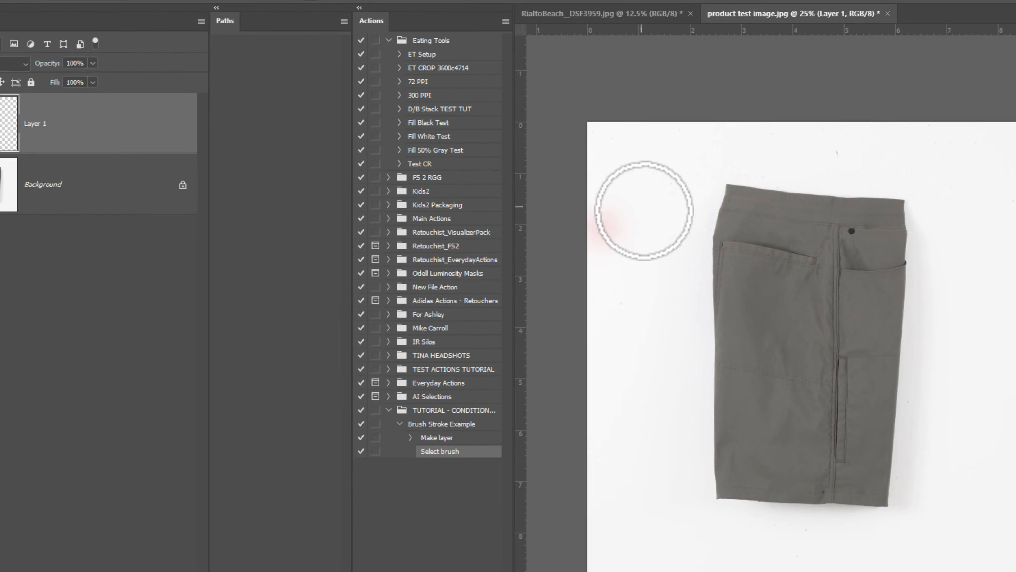
Record red brush strokes across the shorts on the new layer, followed by Clone Stamp strokes over them
mouse_move(630, 198)
left_mouse_down()
mouse_move(746, 202)
mouse_move(794, 297)
mouse_move(722, 307)
mouse_move(703, 371)
mouse_move(660, 352)
left_mouse_up()
mouse_move(660, 353)
left_mouse_down()
mouse_move(707, 398)
mouse_move(797, 417)
mouse_move(912, 385)
mouse_move(828, 257)
mouse_move(887, 192)
mouse_move(745, 211)
mouse_move(924, 169)
mouse_move(771, 178)
mouse_move(867, 281)
mouse_move(706, 409)
mouse_move(866, 401)
left_mouse_up()
left_click_drag(864, 406, 784, 411)
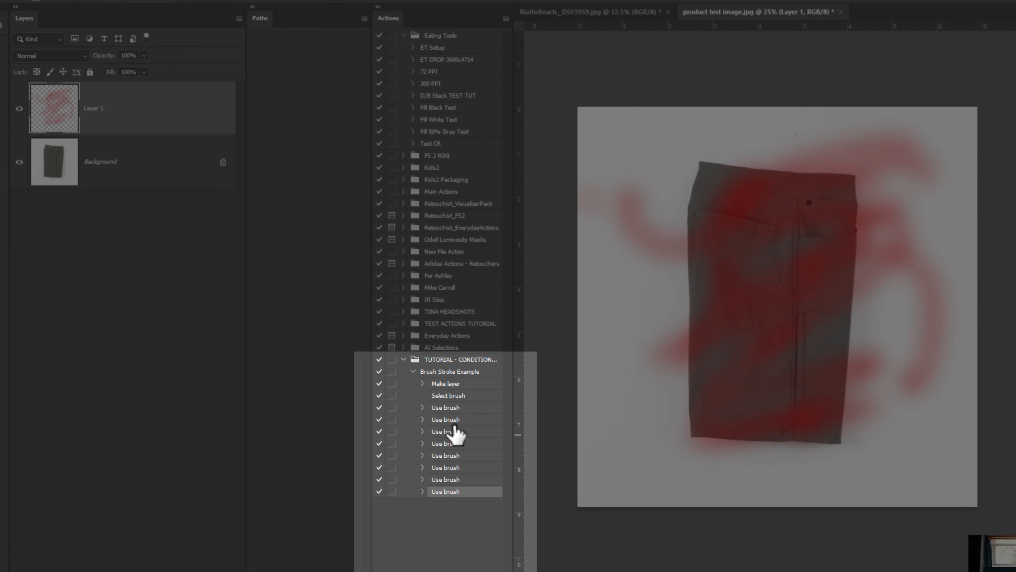
mouse_move(620, 453)
left_mouse_down()
mouse_move(835, 370)
mouse_move(828, 223)
mouse_move(669, 300)
mouse_move(732, 216)
left_mouse_up()
key("s")
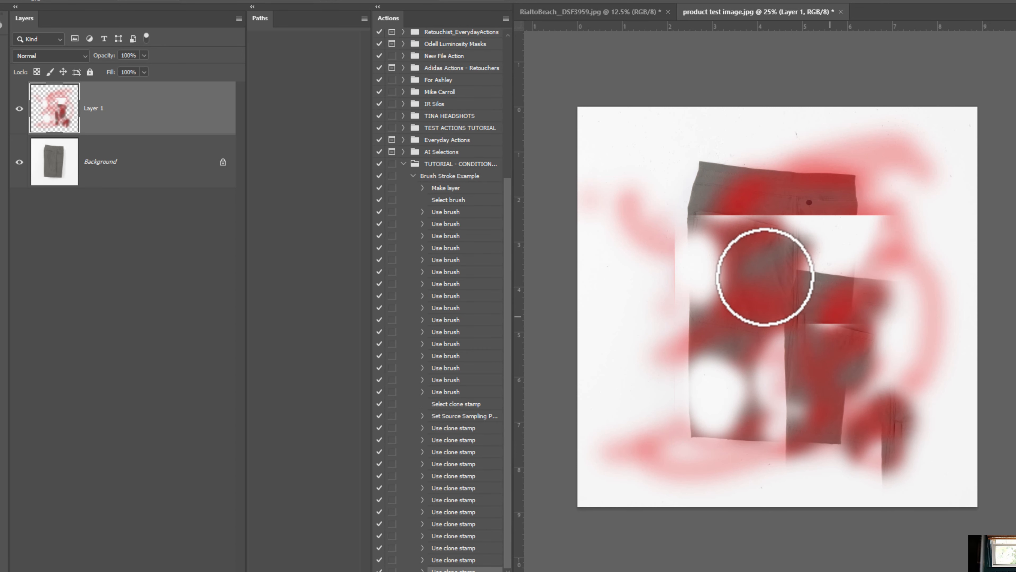
Delete the painted layer and replay the Brush Stroke Example action
left_click_drag(184, 122, 234, 568)
left_click(436, 176)
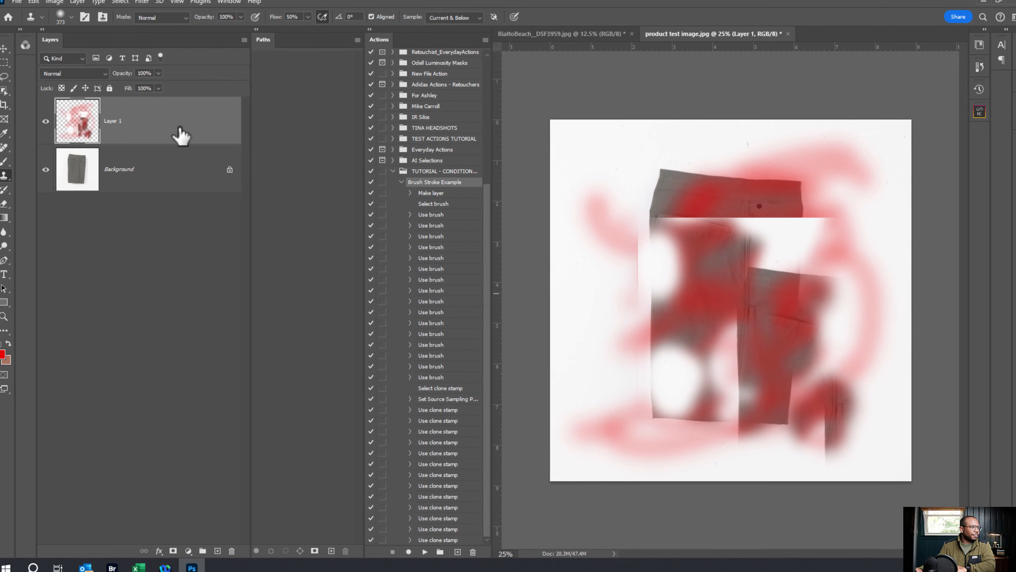
Delete the layer painted by the playback and the Brush Stroke Example action
mouse_move(164, 117)
left_mouse_down()
mouse_move(175, 571)
mouse_move(230, 571)
mouse_move(233, 544)
left_mouse_up()
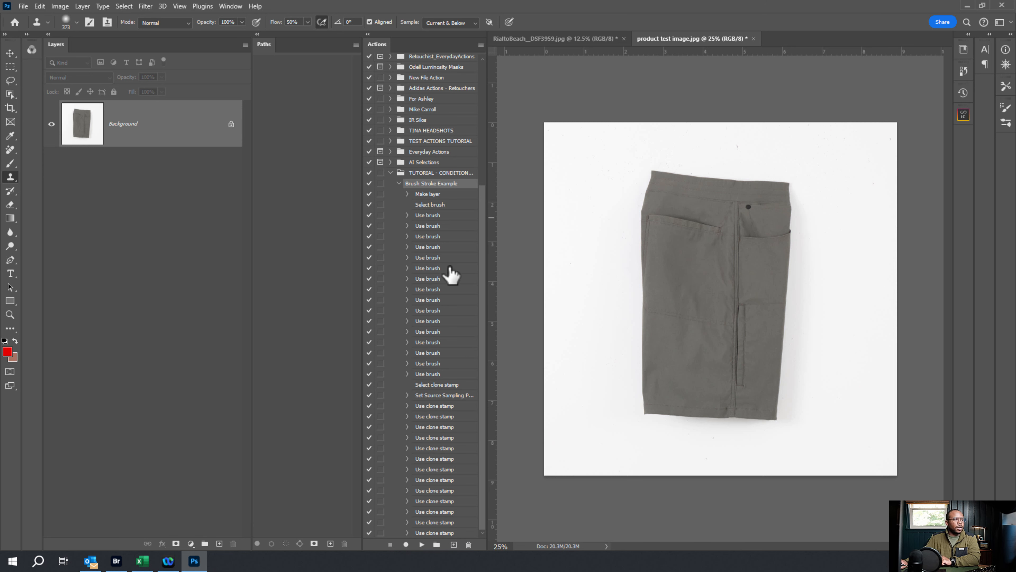
mouse_move(440, 184)
left_mouse_down()
mouse_move(469, 267)
mouse_move(468, 545)
left_mouse_up()
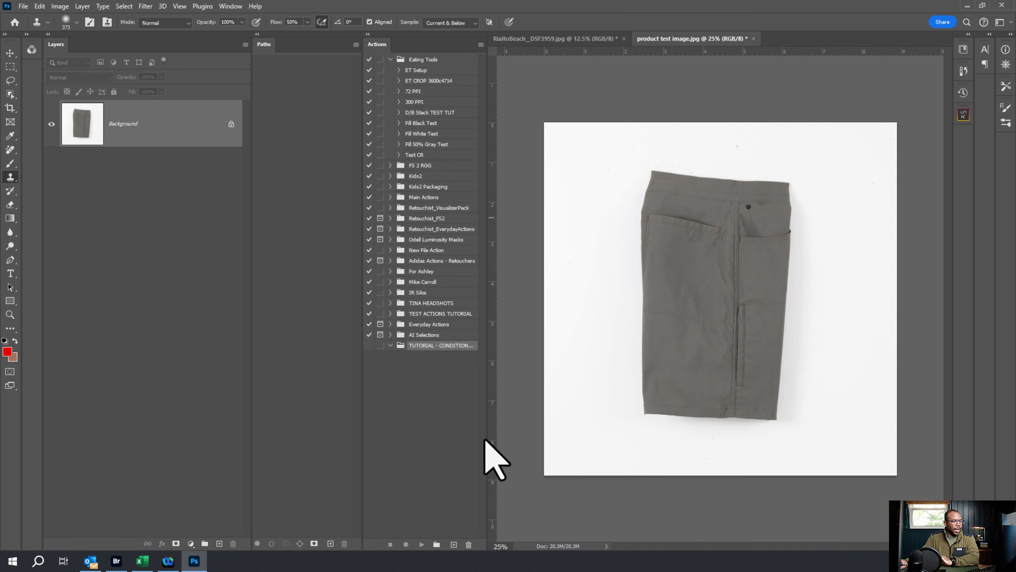
Create an action named Product Selection in the TUTORIAL - CONDITIONALS set and start recording it
left_click(435, 432)
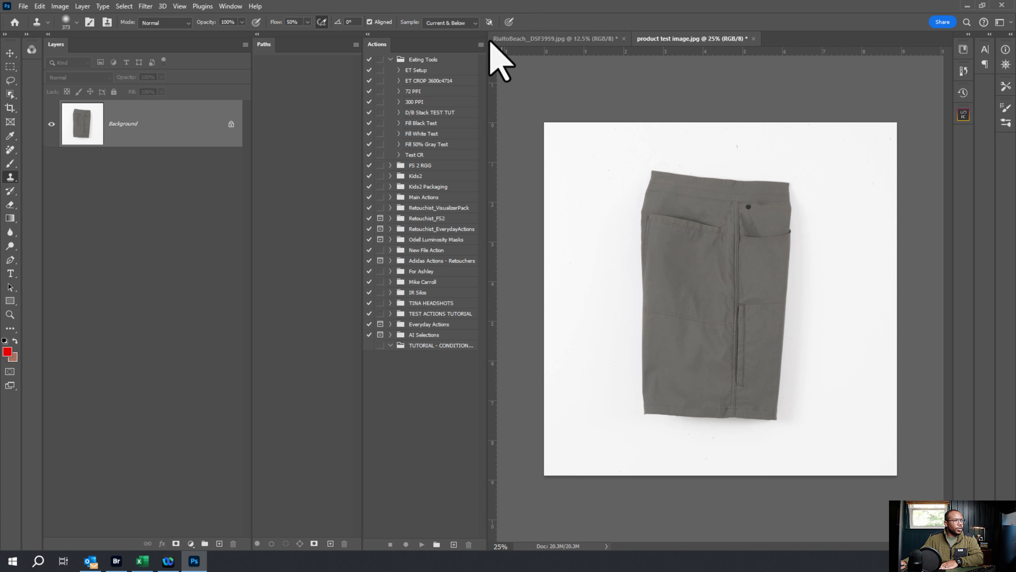
left_click(481, 44)
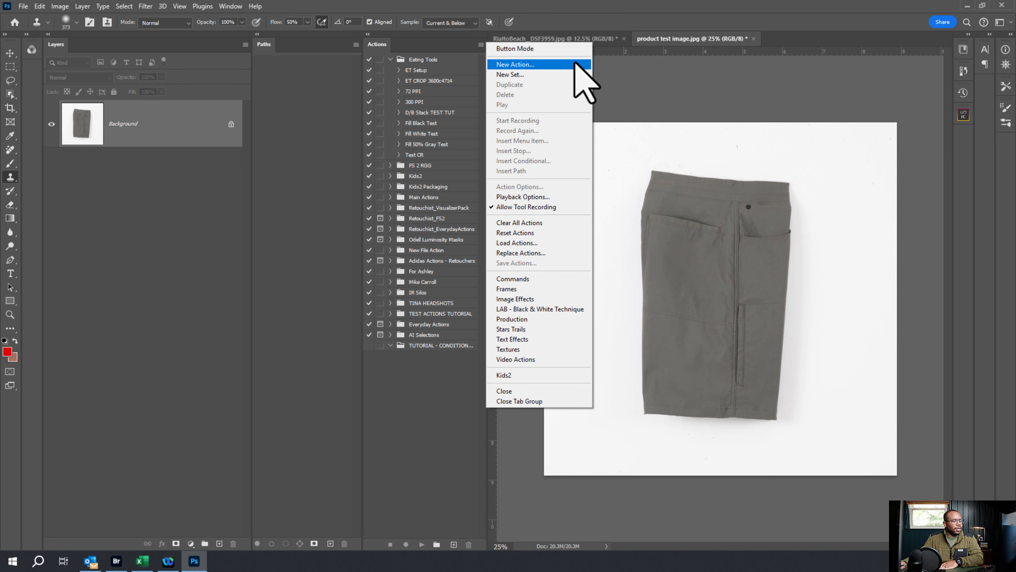
left_click(538, 64)
left_click(453, 254)
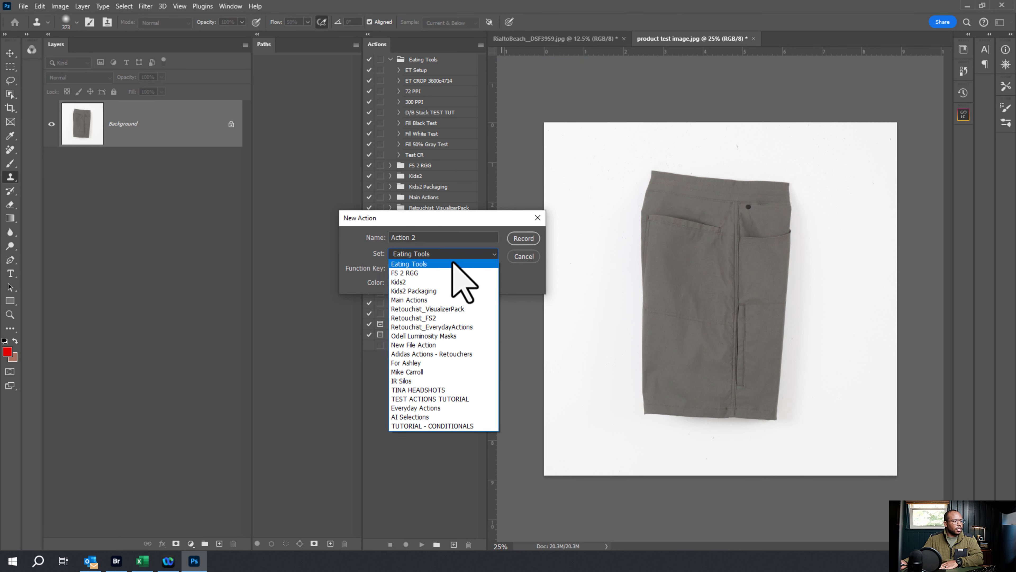
left_click(428, 426)
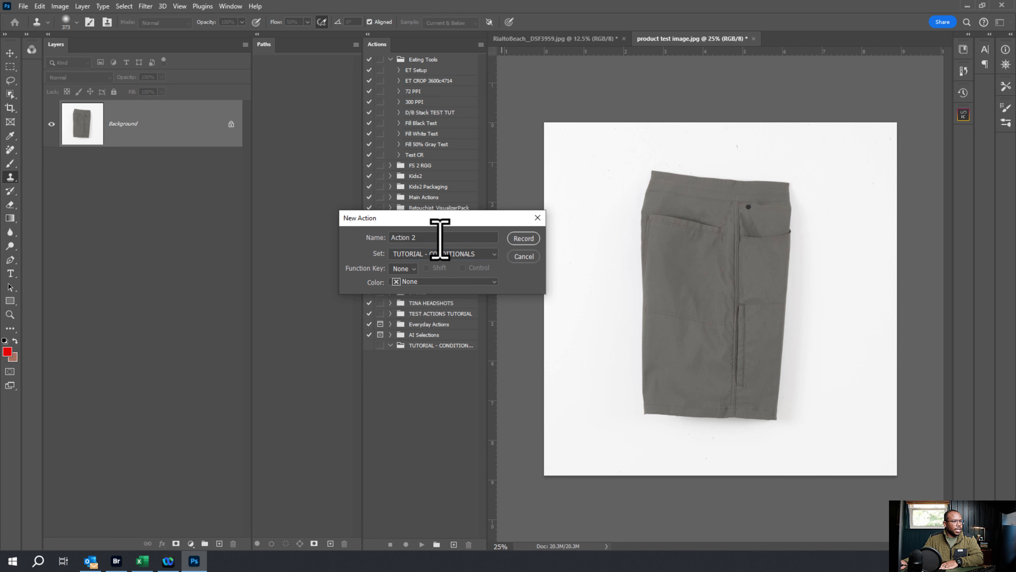
left_click_drag(441, 239, 347, 233)
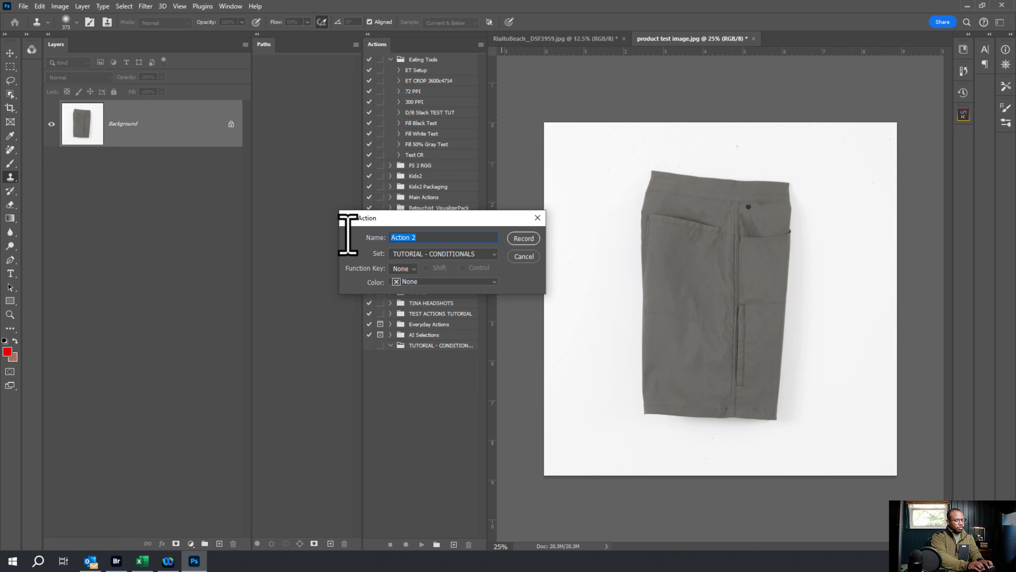
type("Product Sele")
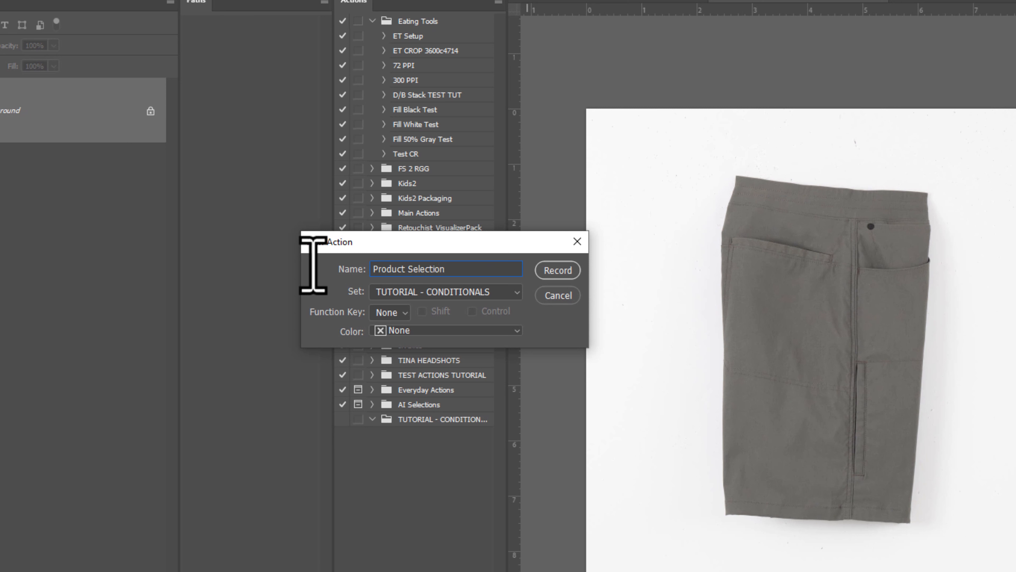
left_click(560, 274)
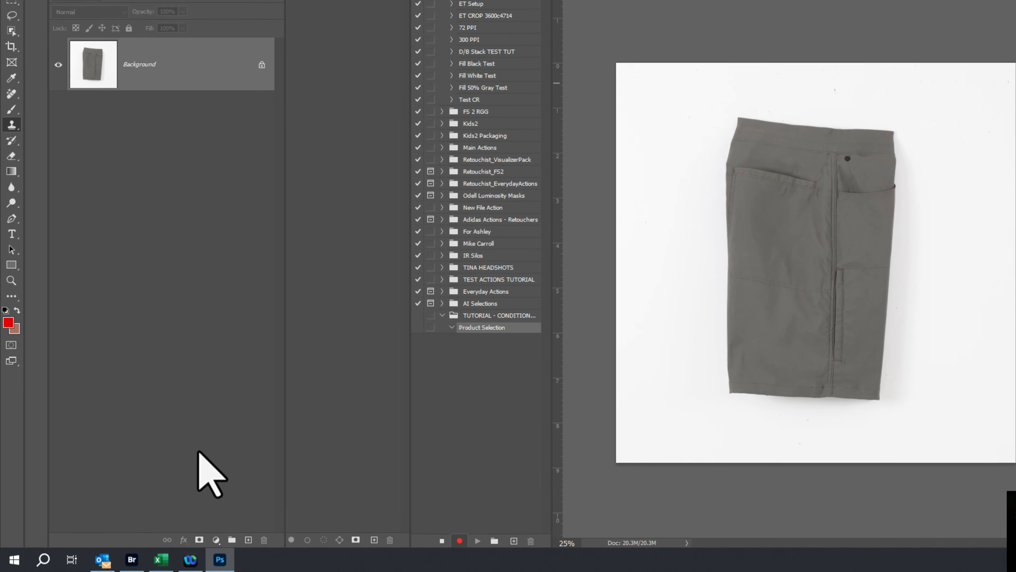
Add a solid color fill layer in white, ffffff, above the Background layer
left_click(216, 540)
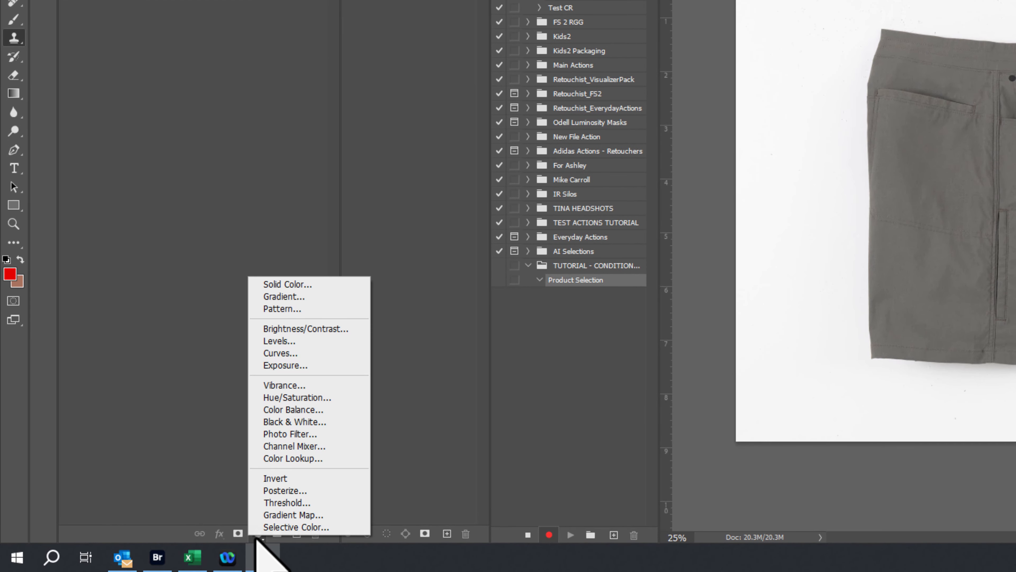
left_click(340, 284)
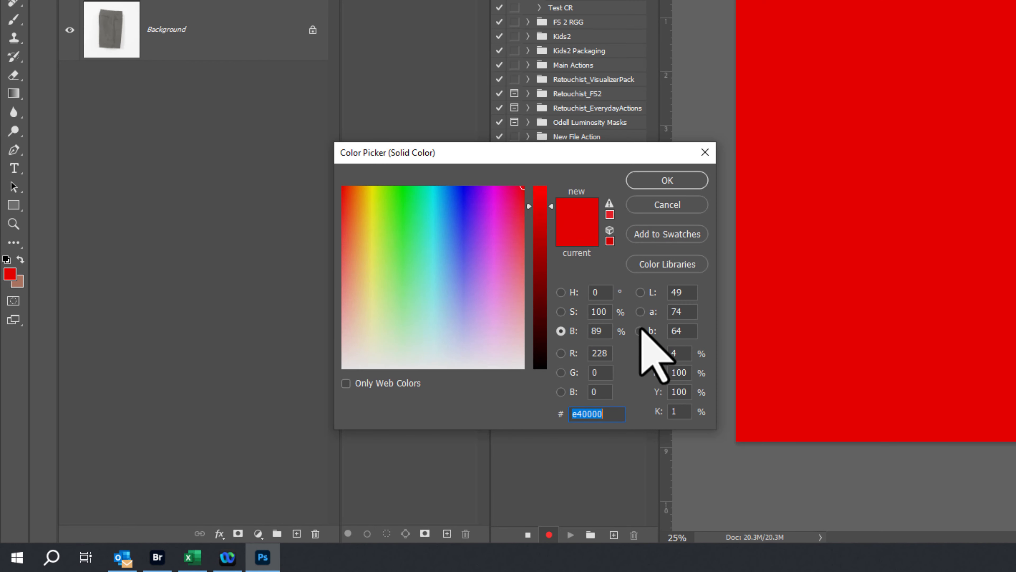
type("ffffff")
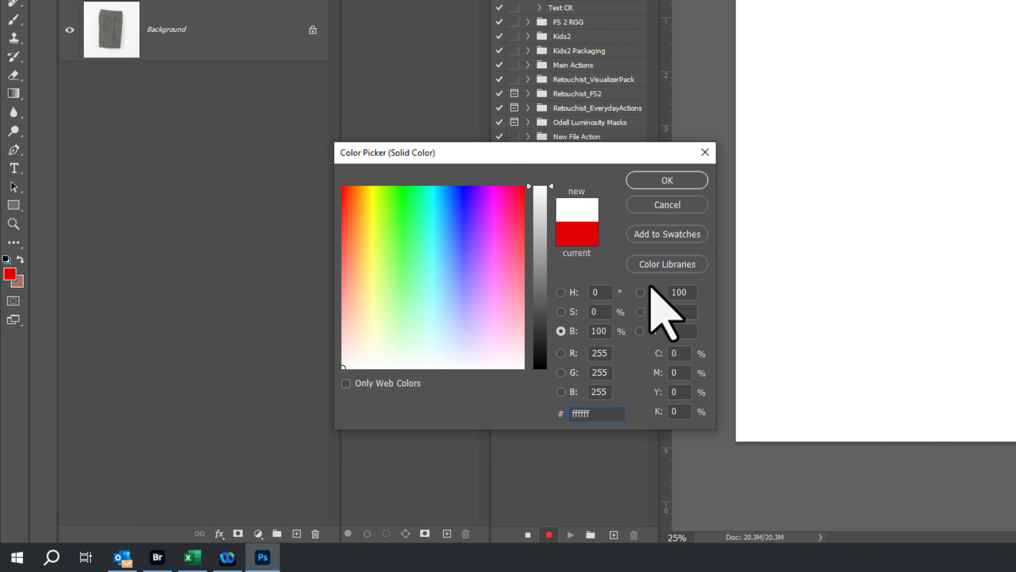
left_click(667, 181)
left_click(744, 160)
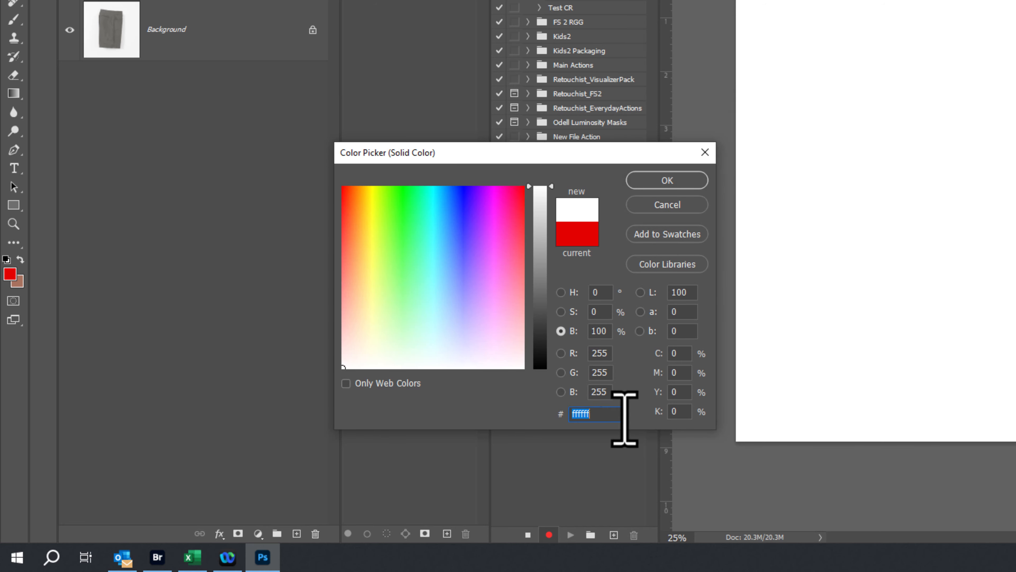
type("ffffff")
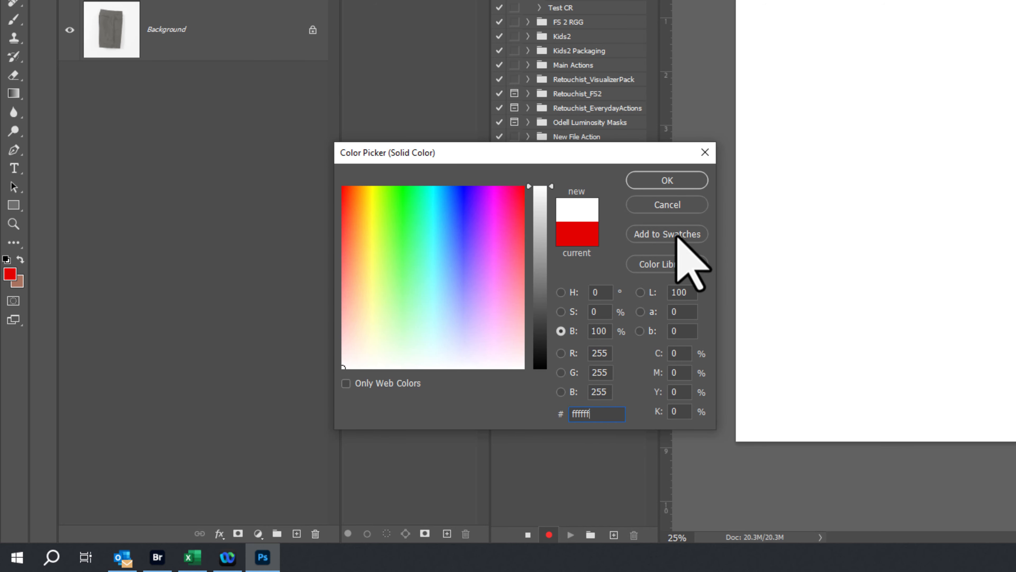
left_click(667, 181)
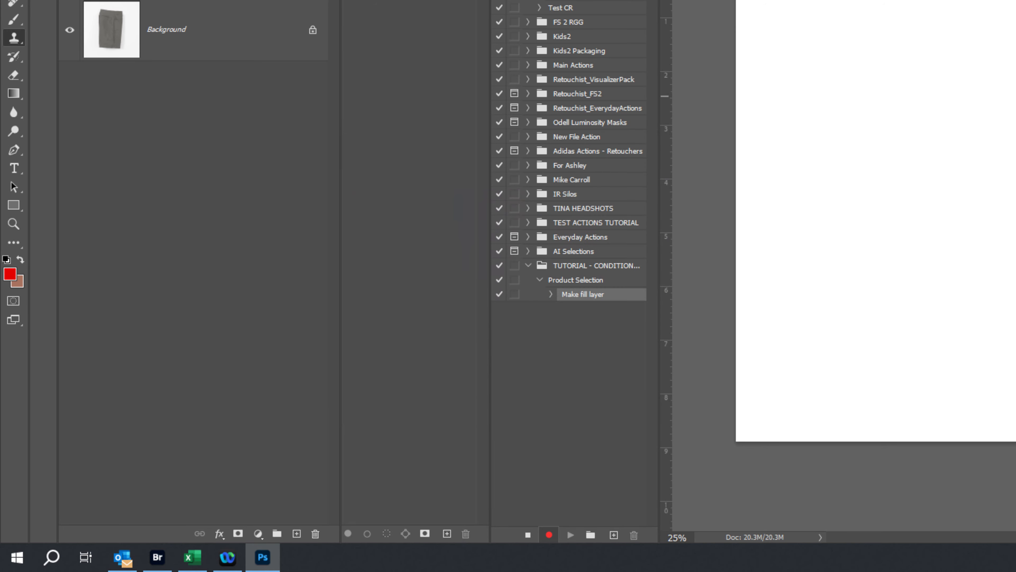
Rename the white fill layer as Solid BG and leave no layer selected
double_click(258, 90)
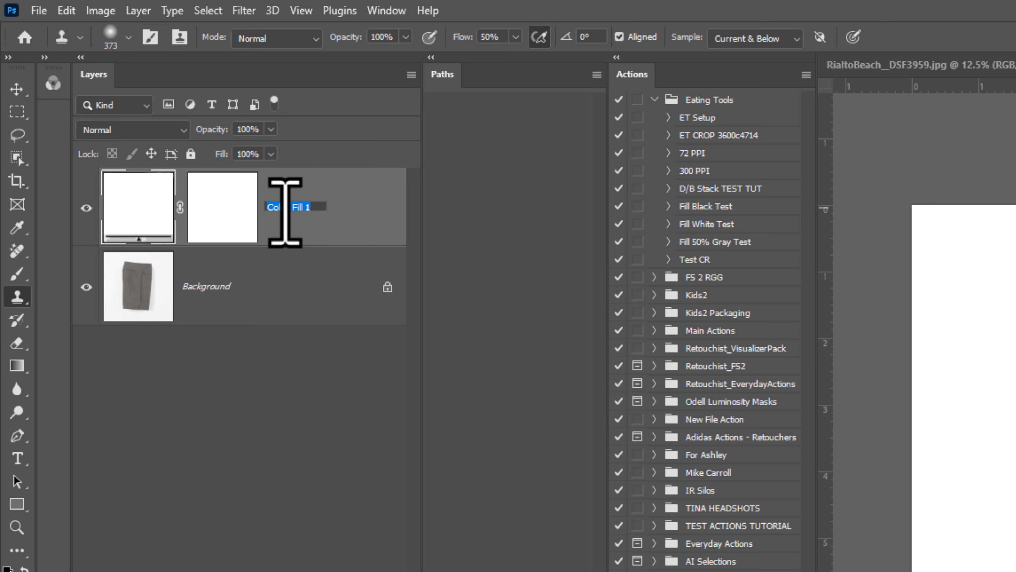
type("Ba")
key("Return")
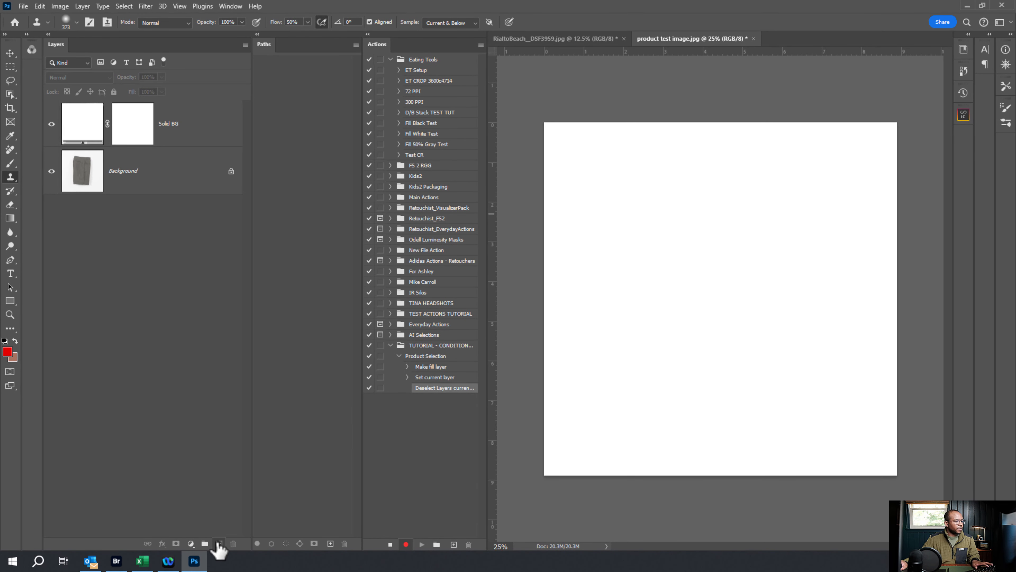
Add a new empty layer at the top of the stack and name it Stamped
left_click(220, 544)
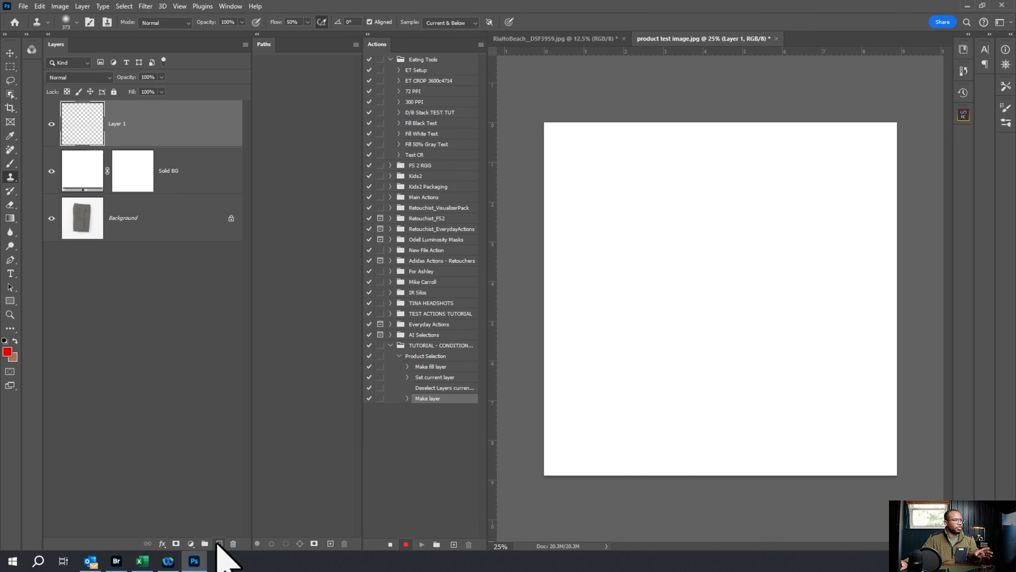
double_click(116, 125)
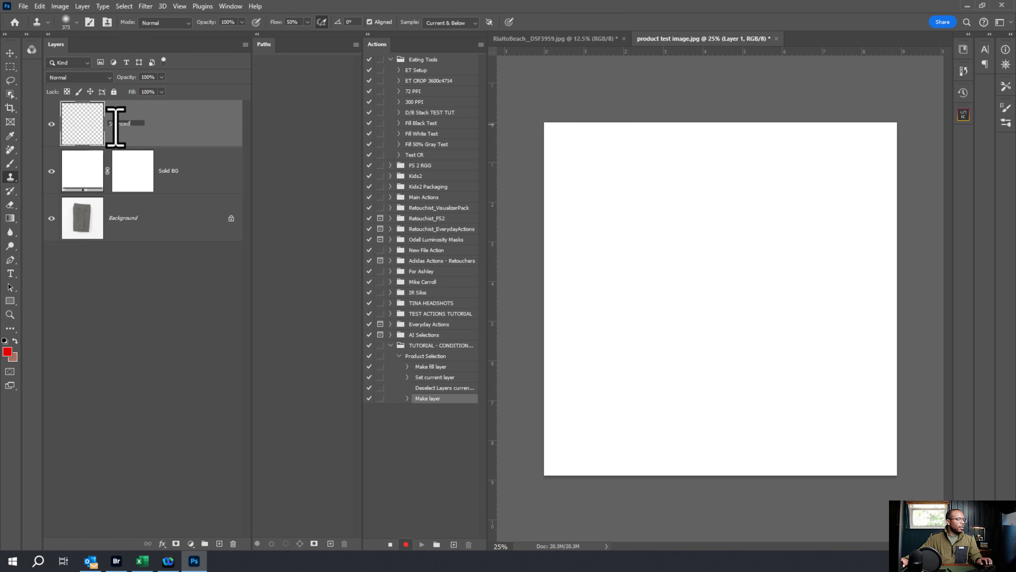
key("Return")
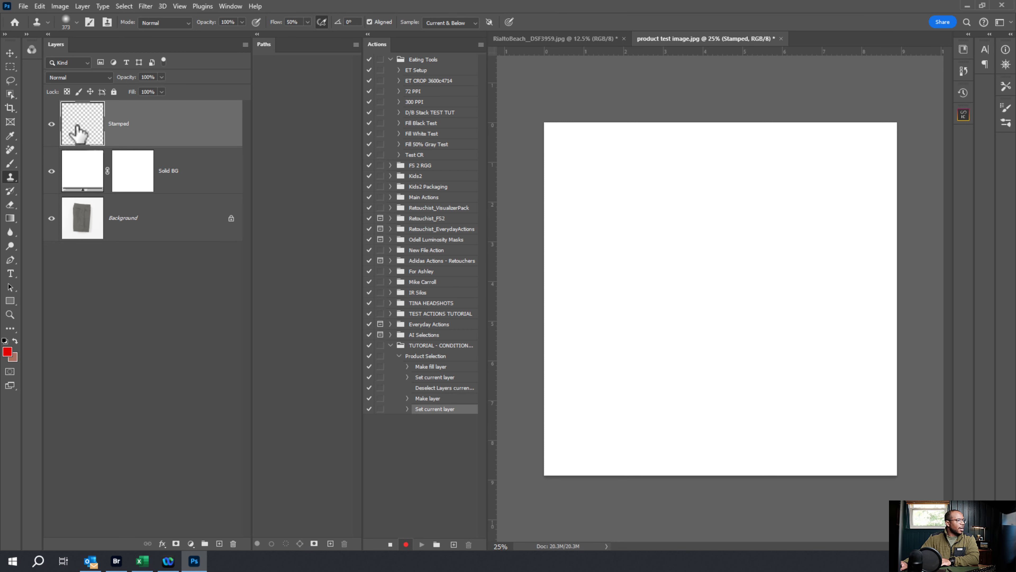
Hide the Solid BG layer and stamp the visible image onto the Stamped layer with Merge Visible
left_click(206, 170)
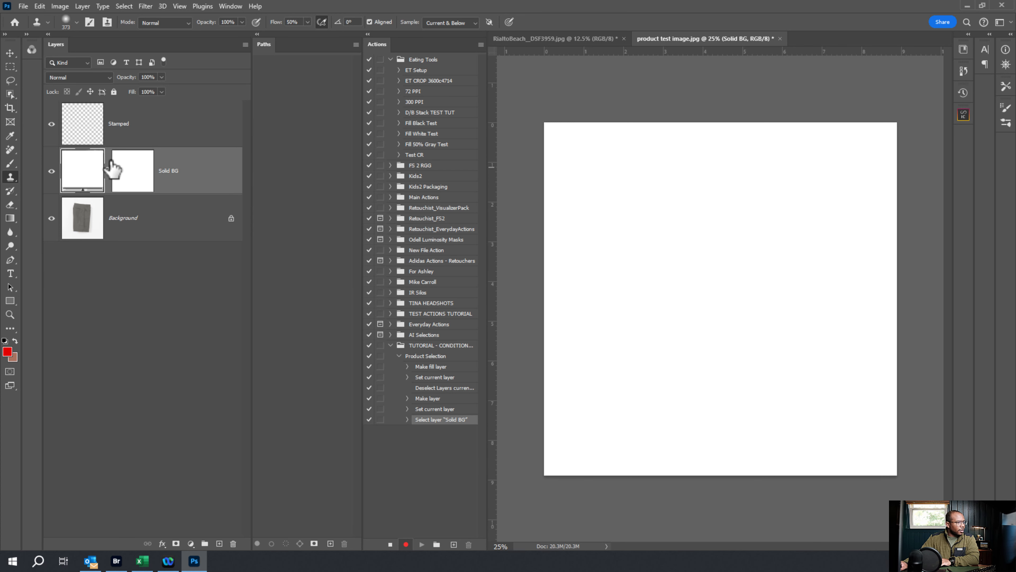
left_click(51, 172)
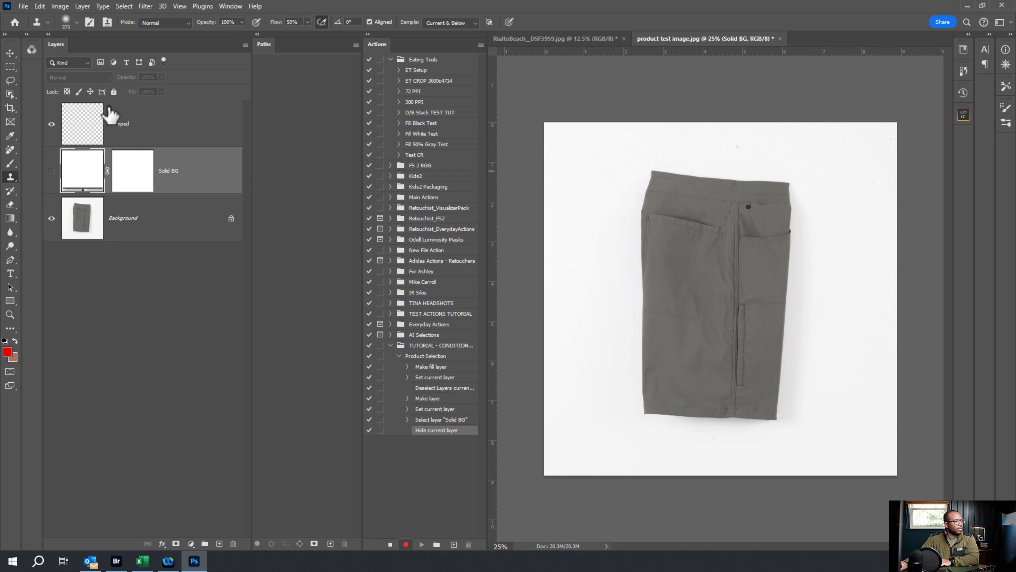
left_click(161, 126)
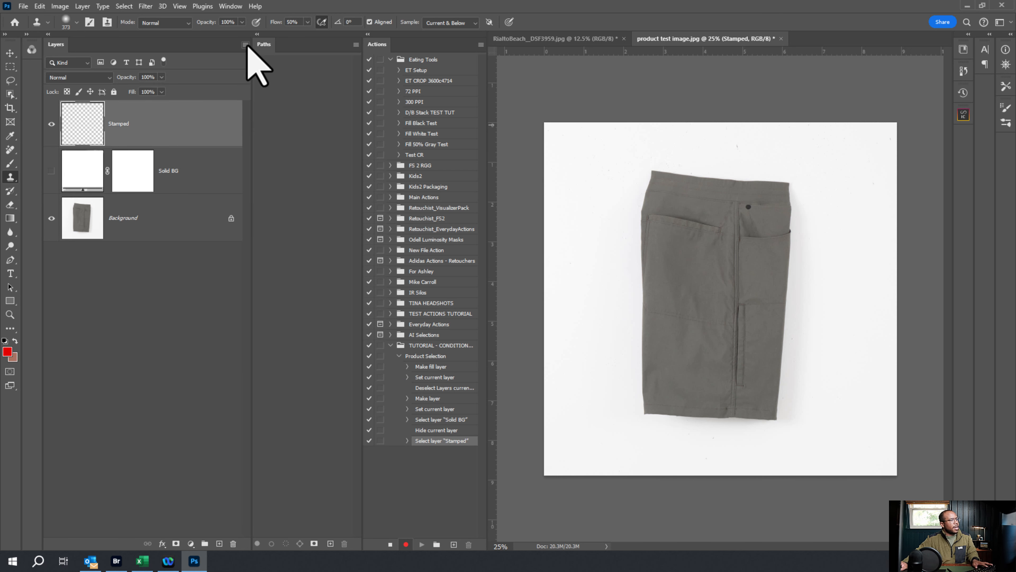
left_click(246, 45)
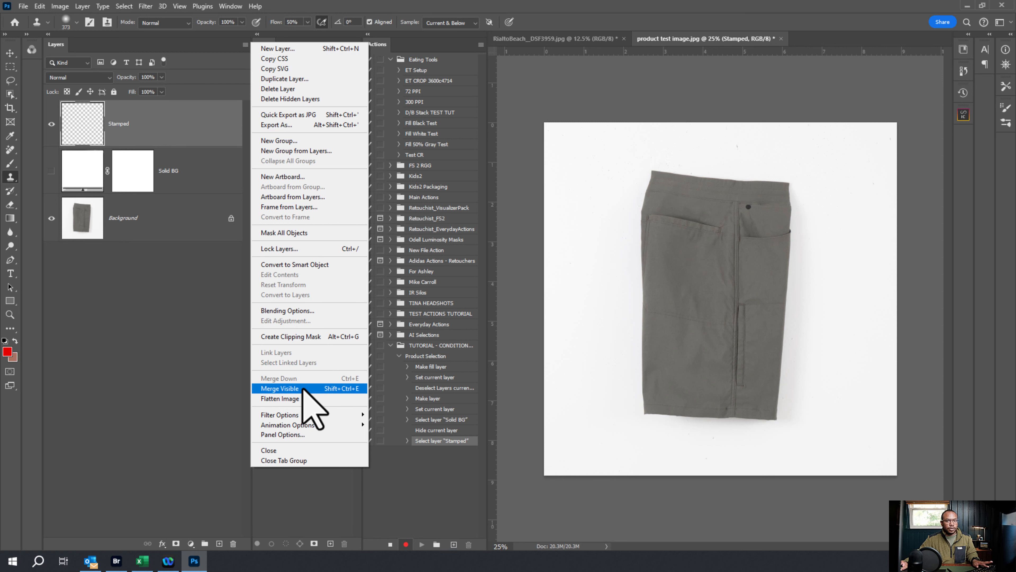
left_click(303, 389)
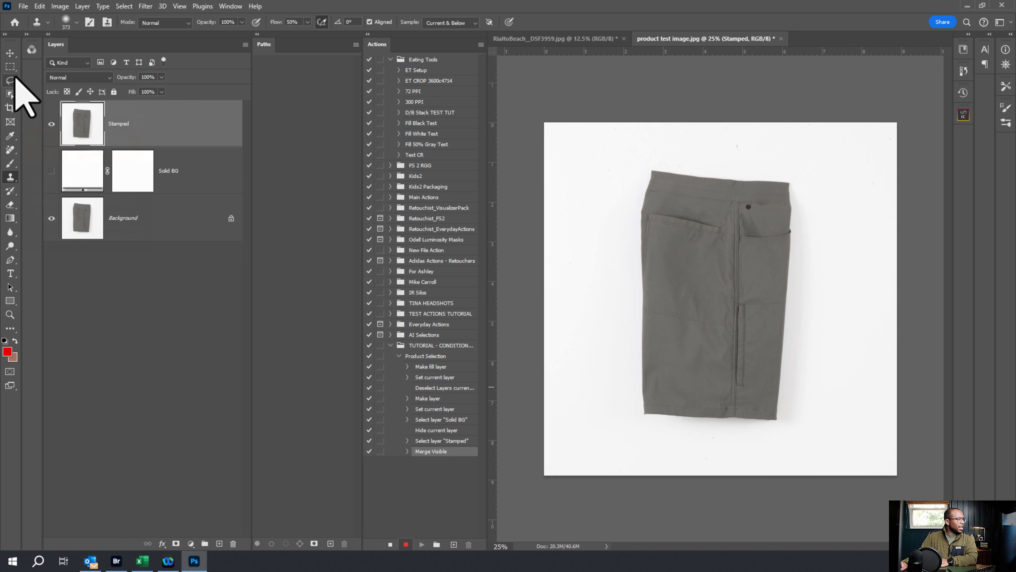
Select the shorts on the Stamped layer using the Object Selection Tool's Select Subject command
left_click(11, 81)
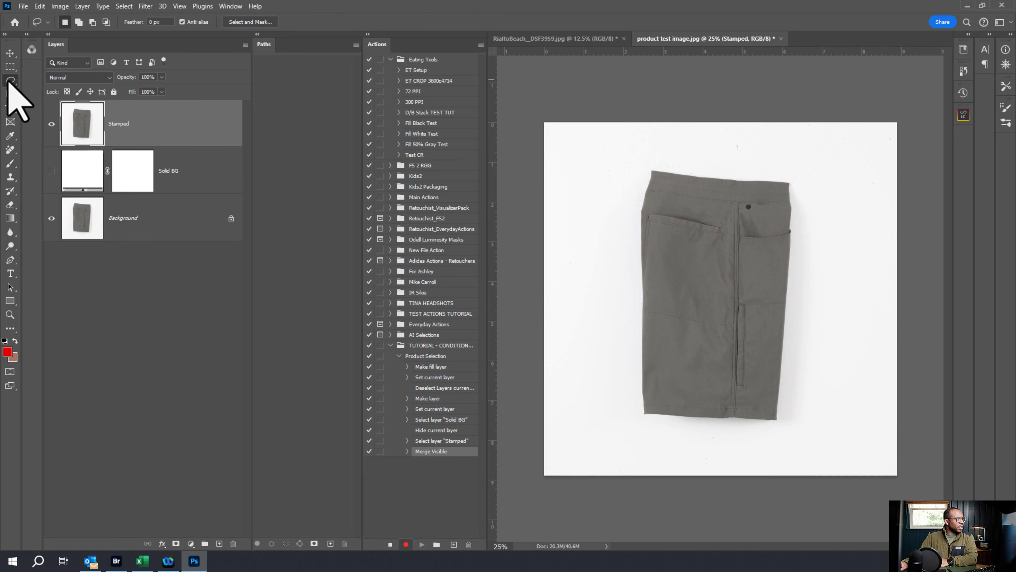
left_click(10, 98)
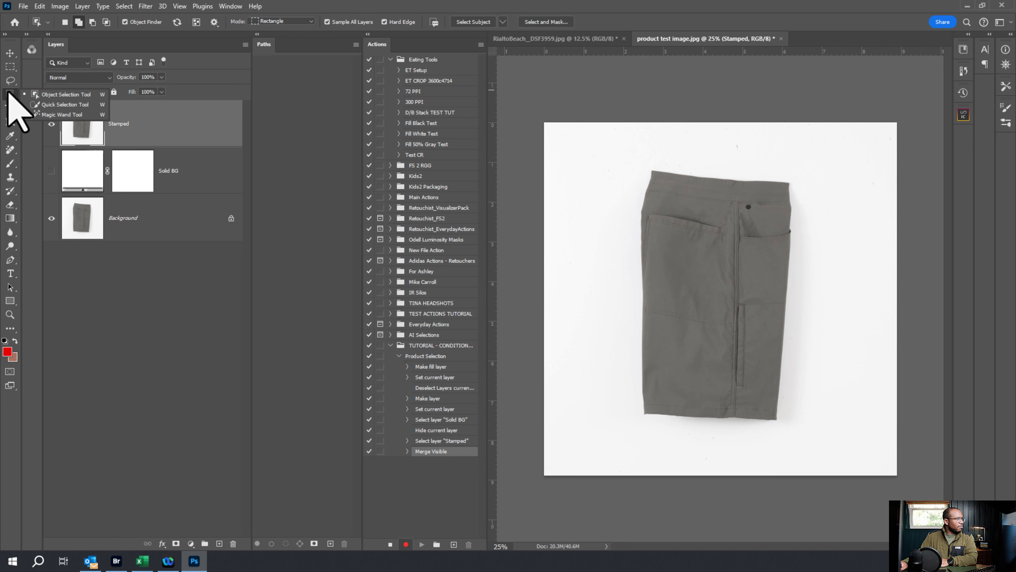
left_click(9, 95)
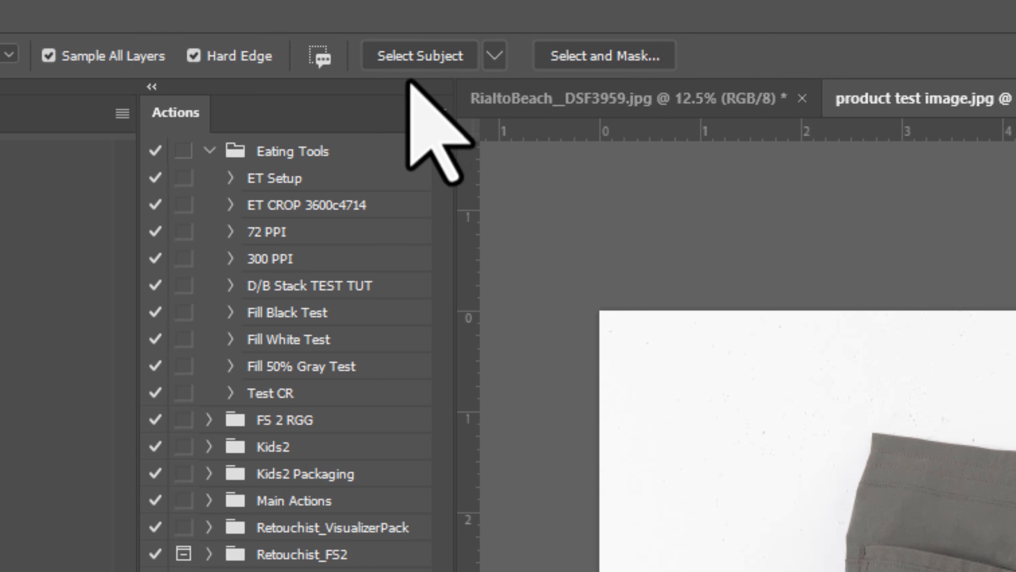
left_click(412, 57)
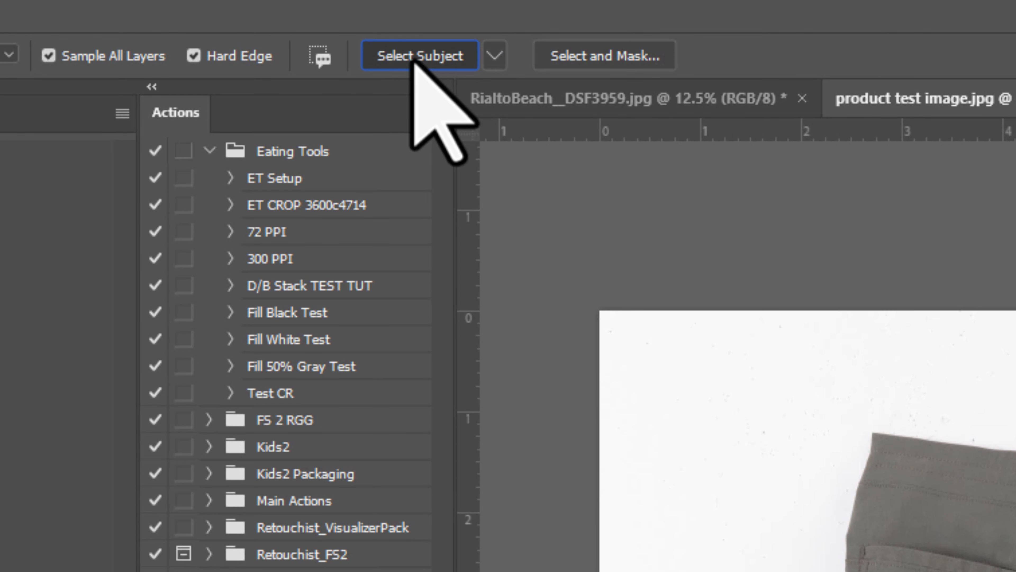
left_click(401, 57)
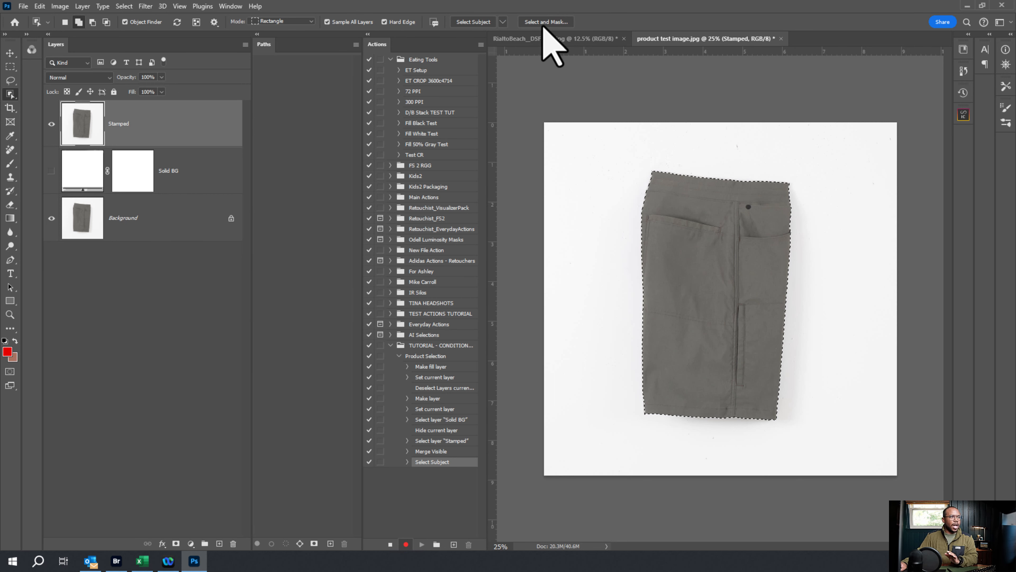
Refine the edge of the shorts selection in Select and Mask with Smooth 8 and Feather 1.0 px
left_click(546, 22)
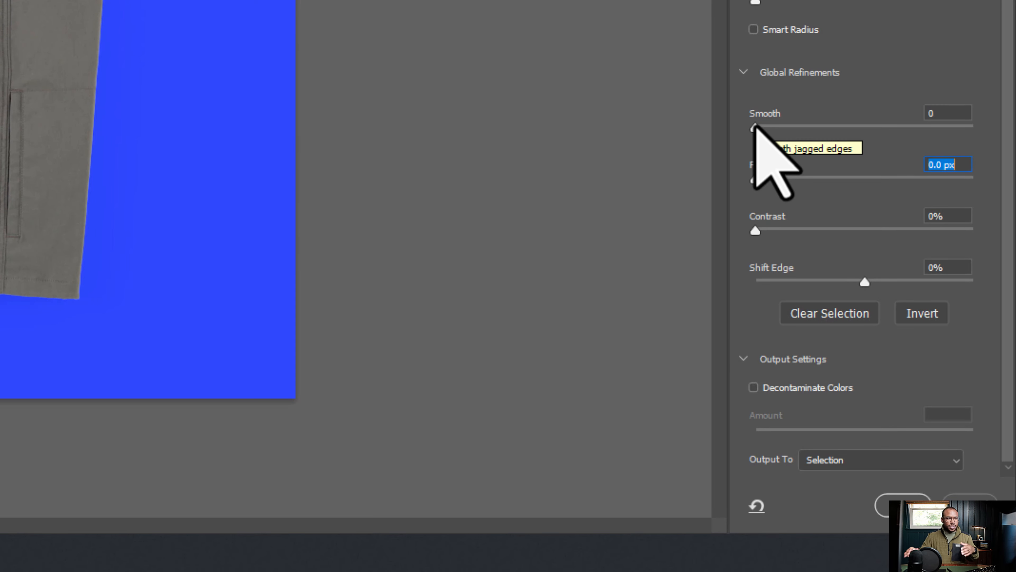
mouse_move(118, 123)
left_mouse_down()
mouse_move(220, 129)
mouse_move(283, 116)
left_mouse_up()
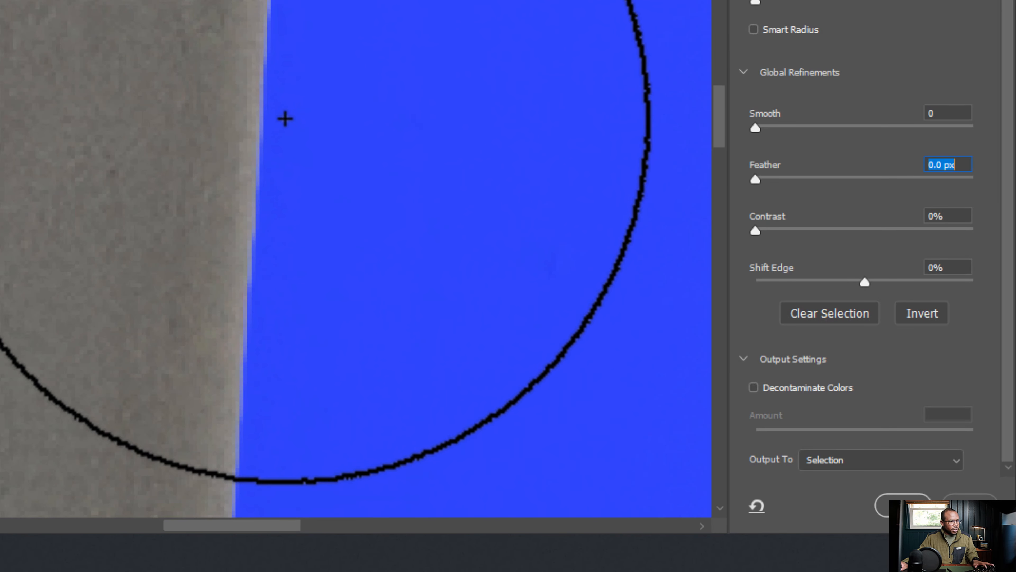
left_click_drag(757, 128, 773, 128)
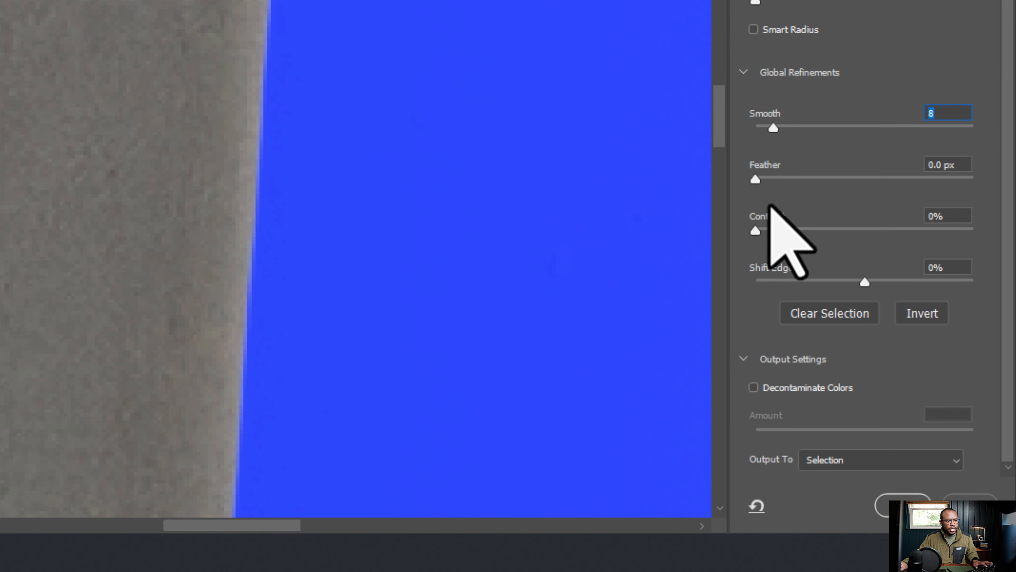
left_click_drag(757, 180, 767, 181)
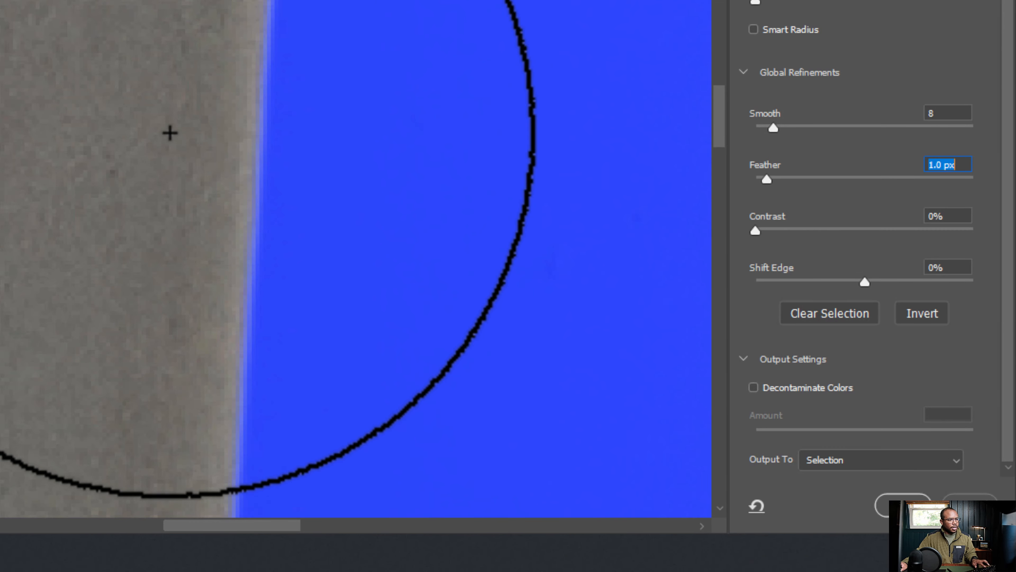
left_click_drag(234, 137, 48, 160)
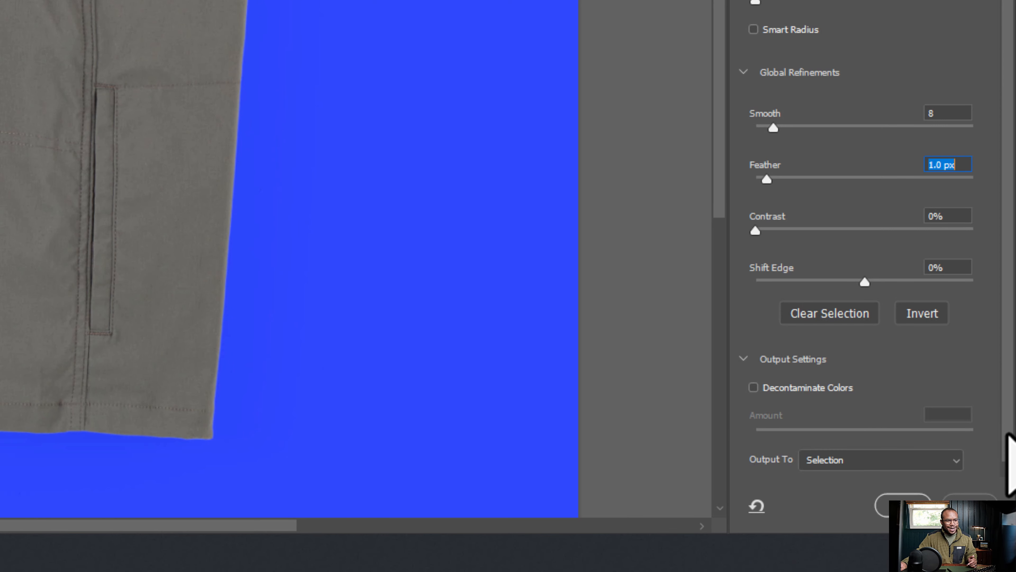
Output the refined selection to New Layer with Layer Mask and apply Select and Mask
left_click(875, 461)
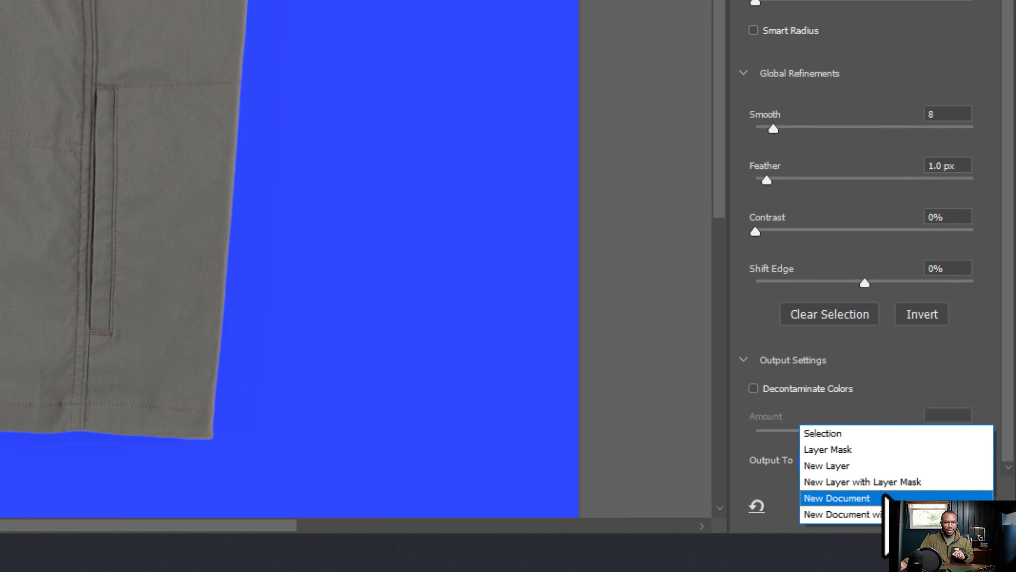
left_click(883, 481)
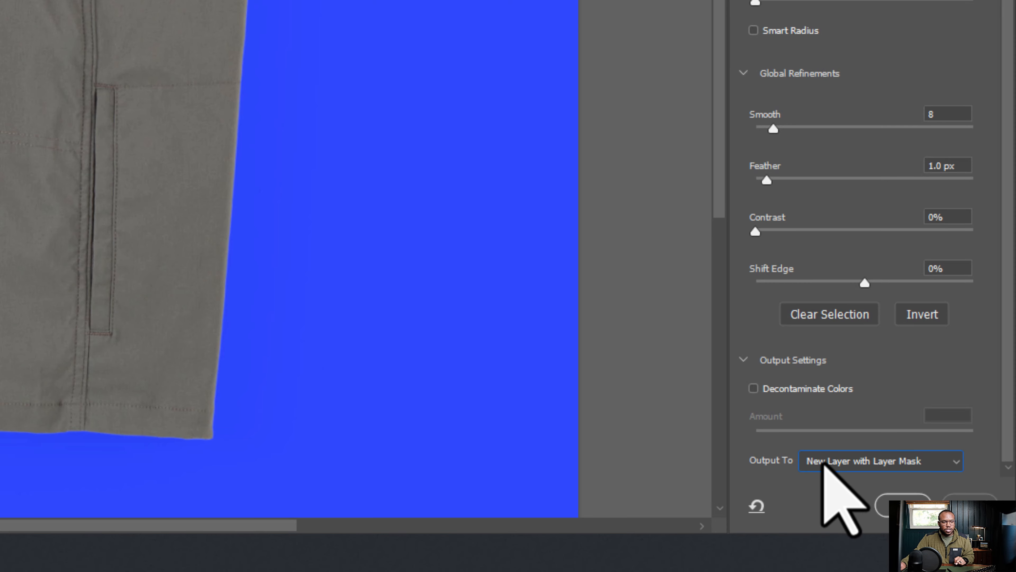
left_click(824, 466)
left_click(951, 482)
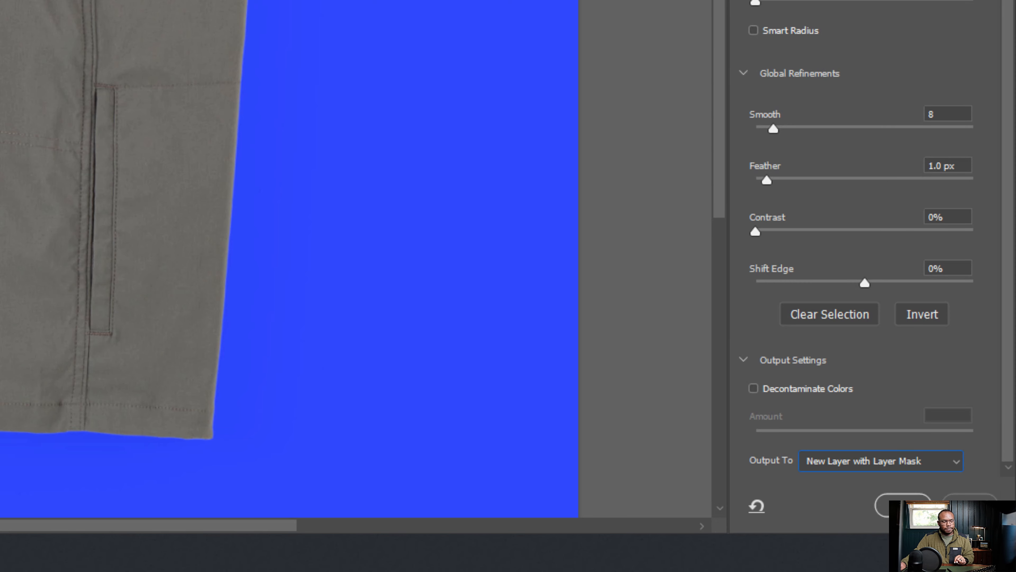
left_click(903, 506)
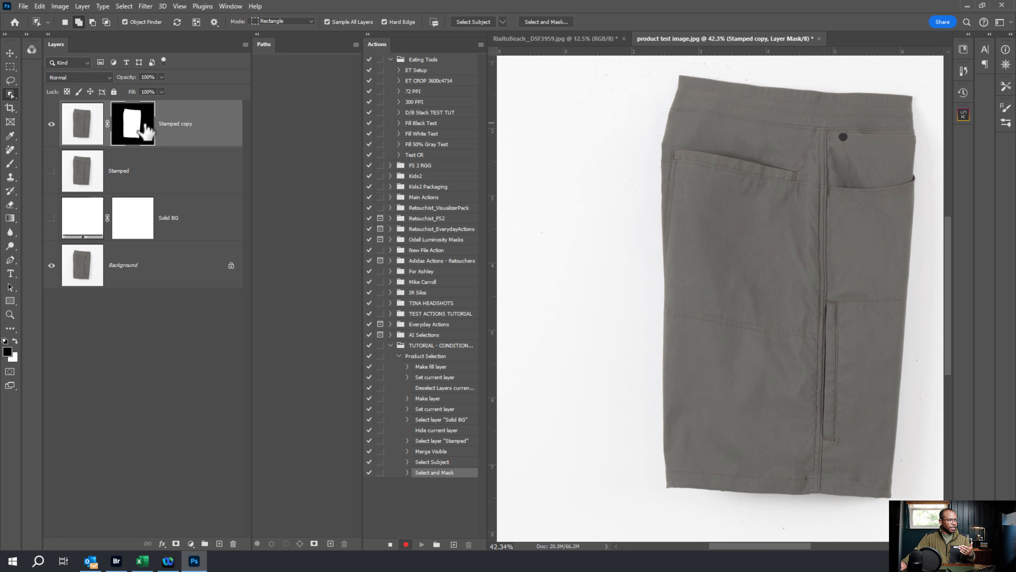
Rename the new masked shorts layer as Product
double_click(177, 124)
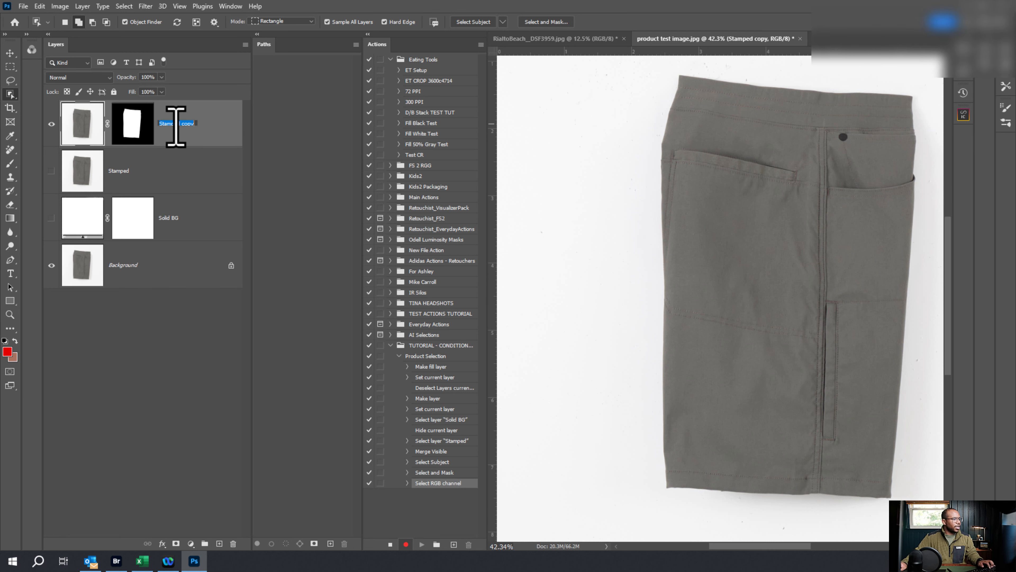
type("Produ")
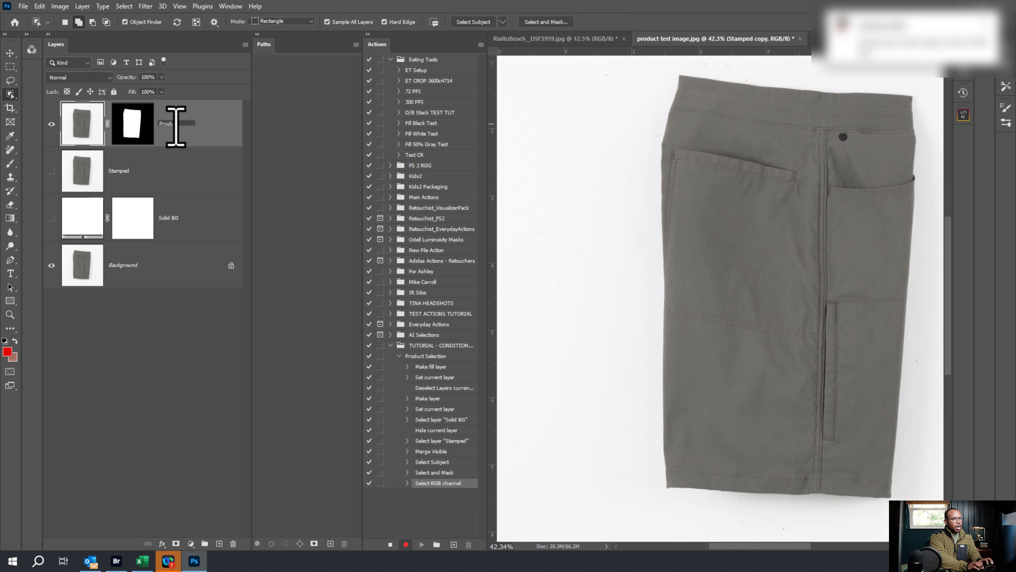
type("ct")
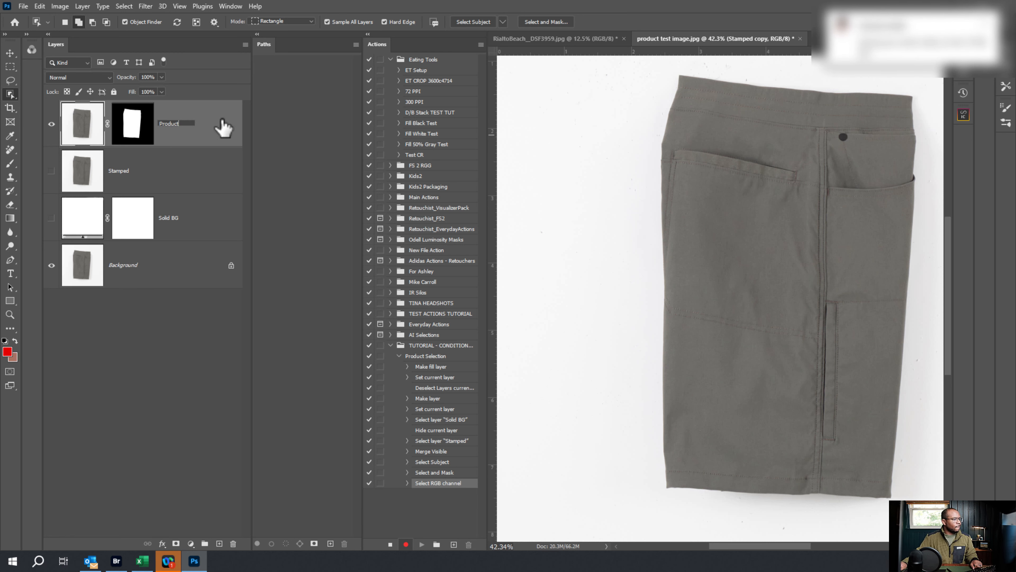
key("Return")
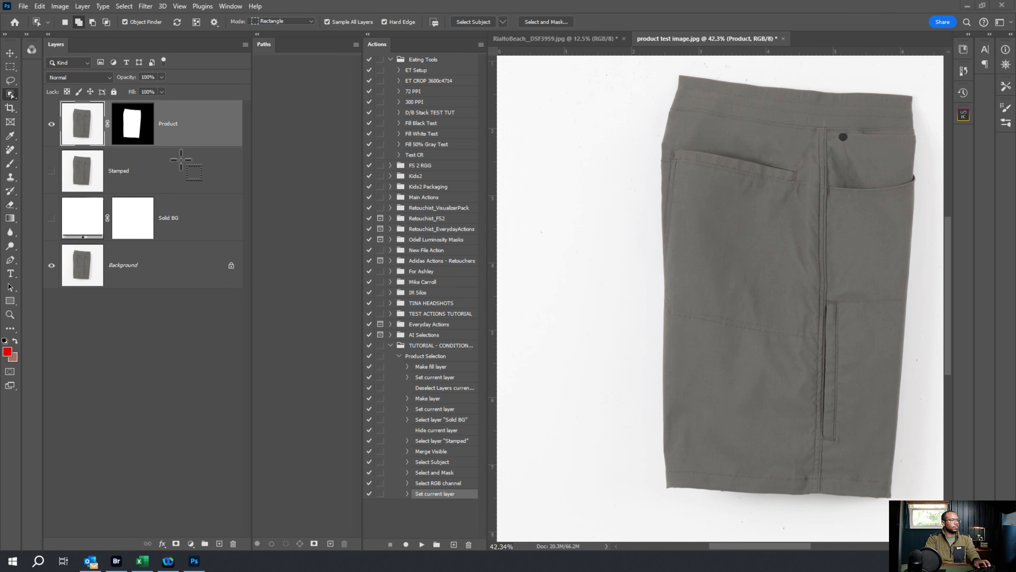
Delete the Product, Stamped and Solid BG layers and select the Product Selection action to test it
left_click(206, 220, "shift")
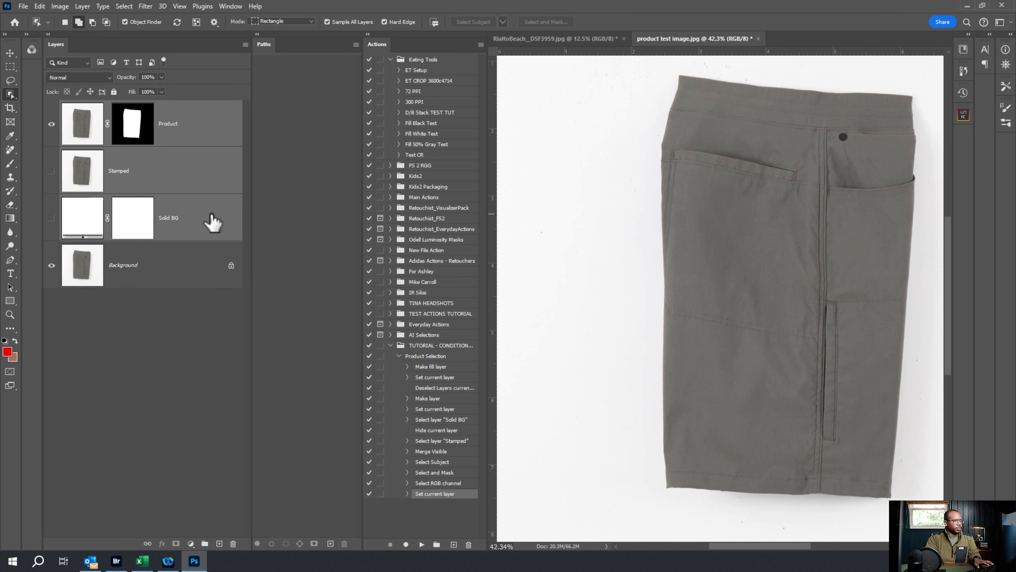
key("Delete")
left_click(425, 354)
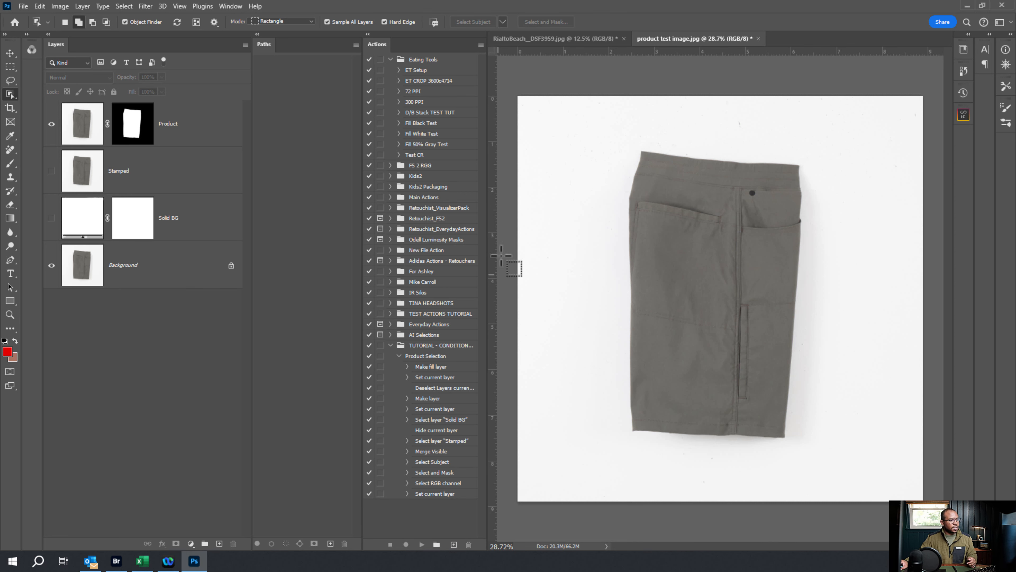
Create a new action named Create Shadow in the TUTORIAL - CONDITIONALS set and start recording it
left_click(481, 45)
left_click(514, 65)
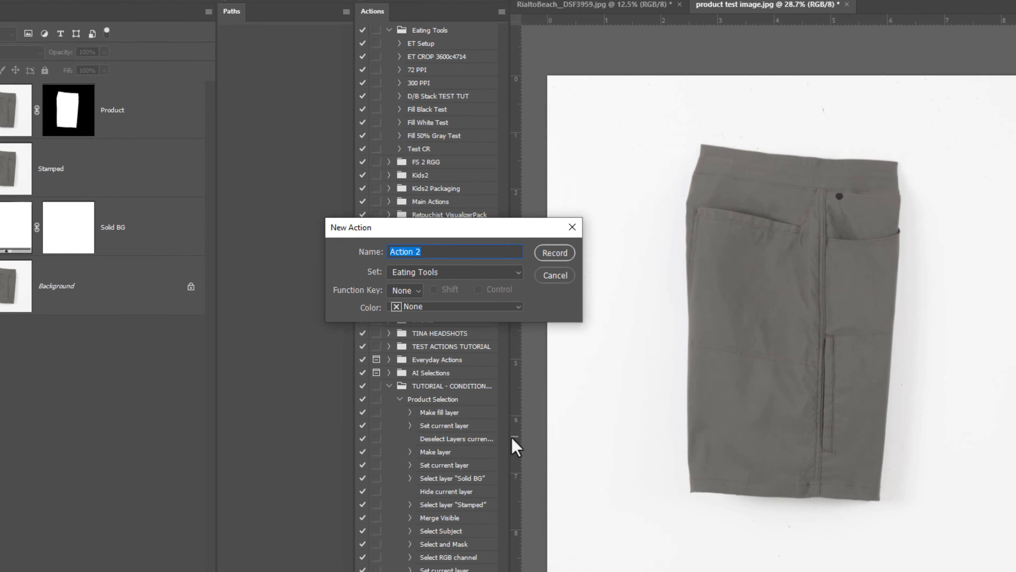
type("Sh")
key("BackSpace")
key("BackSpace")
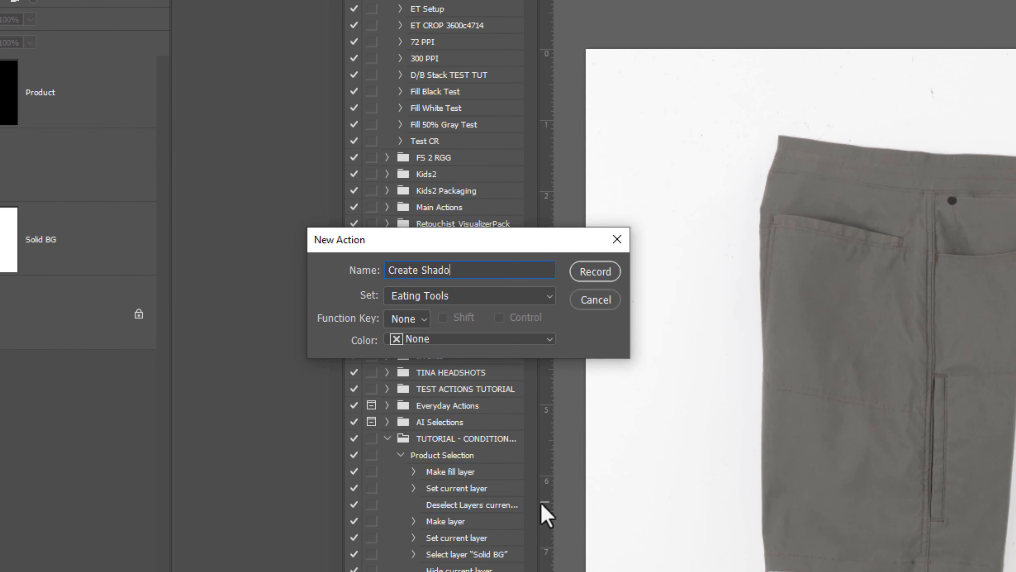
type("Create Shadow")
left_click(520, 297)
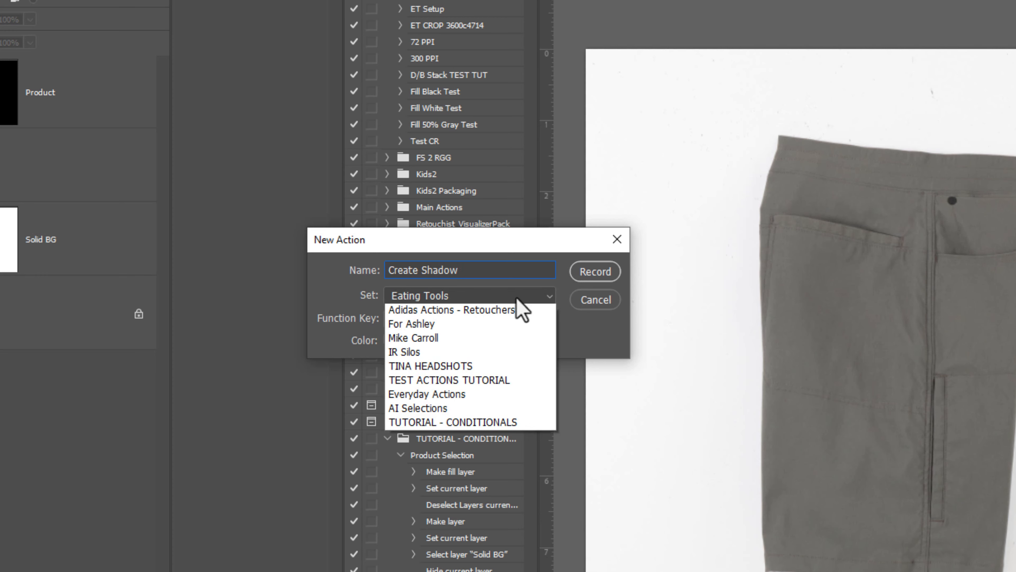
left_click(468, 564)
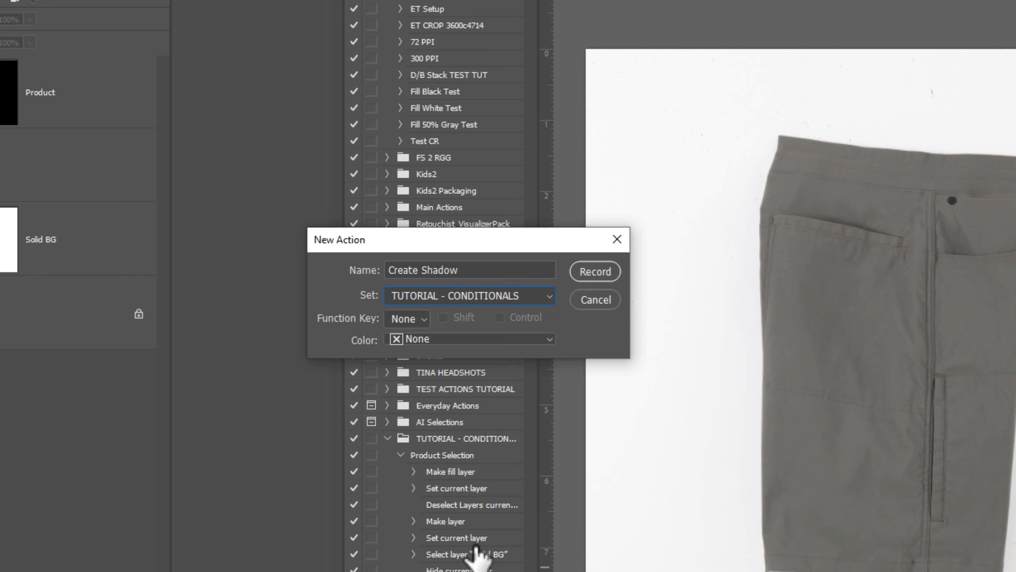
left_click(599, 272)
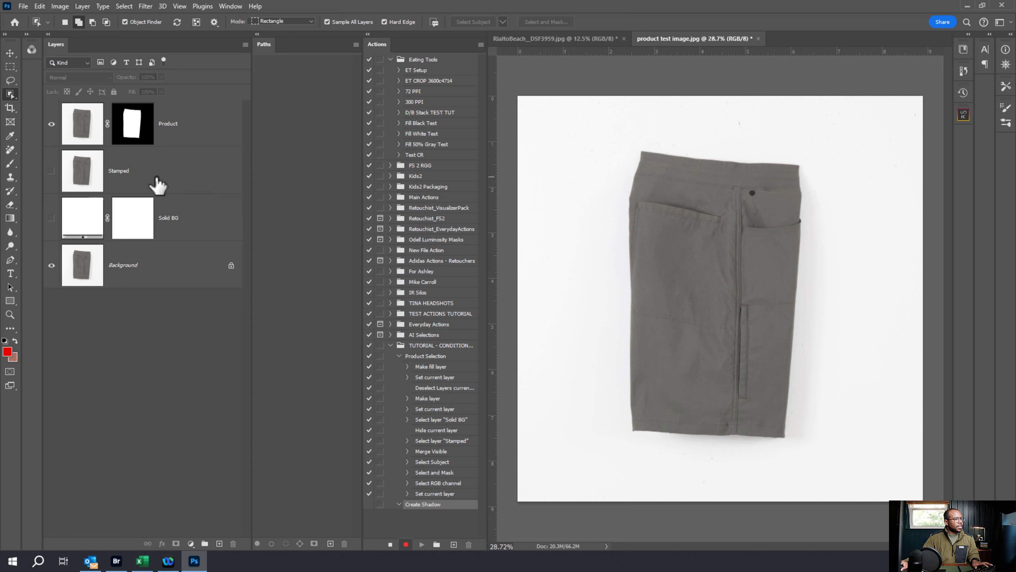
Put the Stamped layer into a new group and duplicate it there as a layer named Shadow
left_click(158, 184)
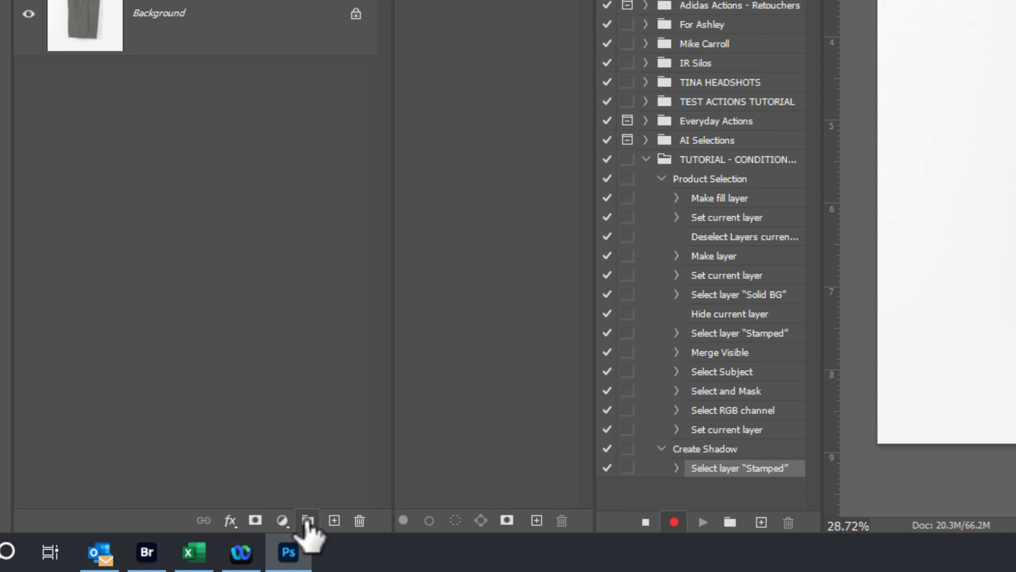
left_click(293, 523)
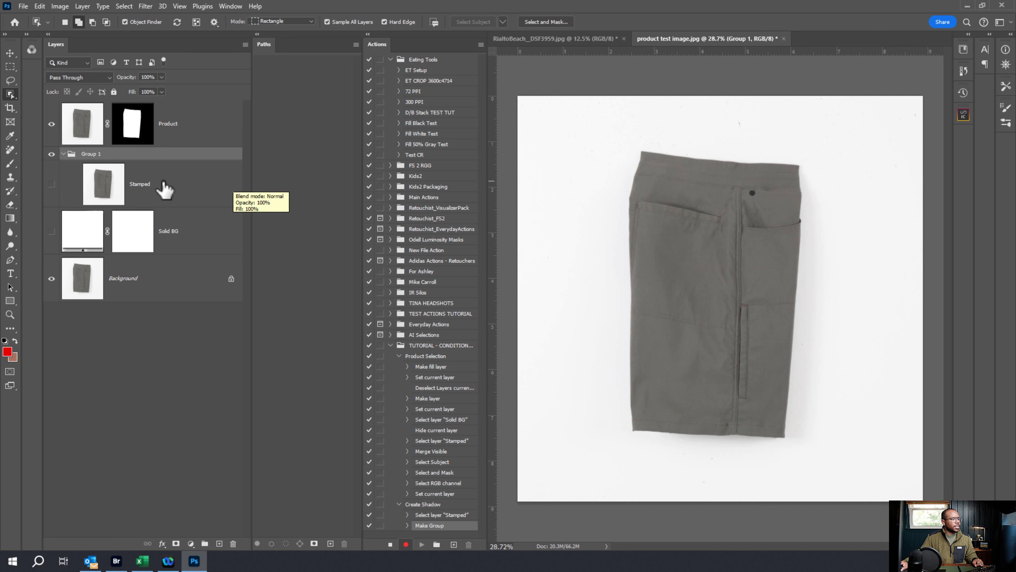
left_click(164, 185)
right_click(172, 186)
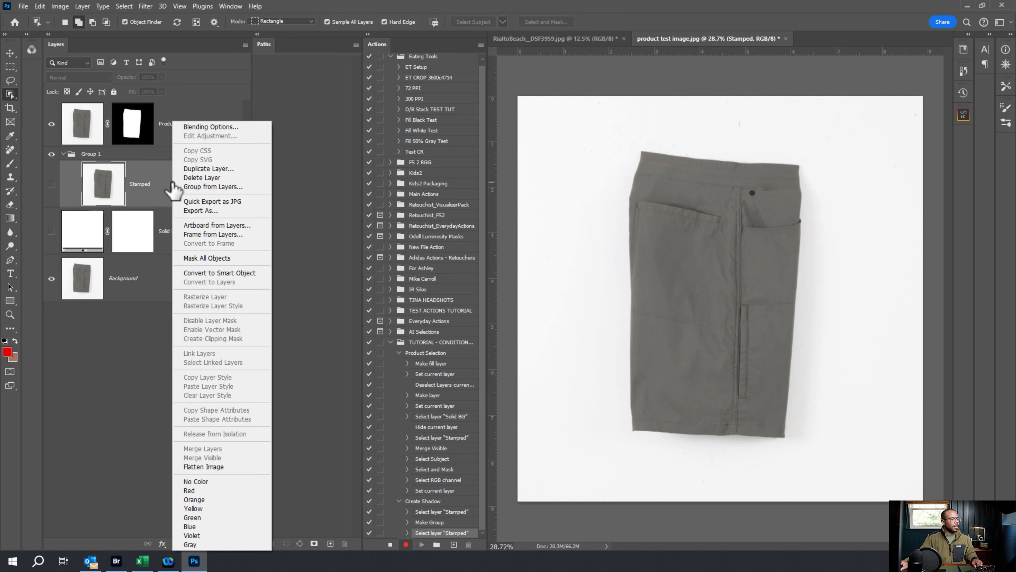
left_click(216, 169)
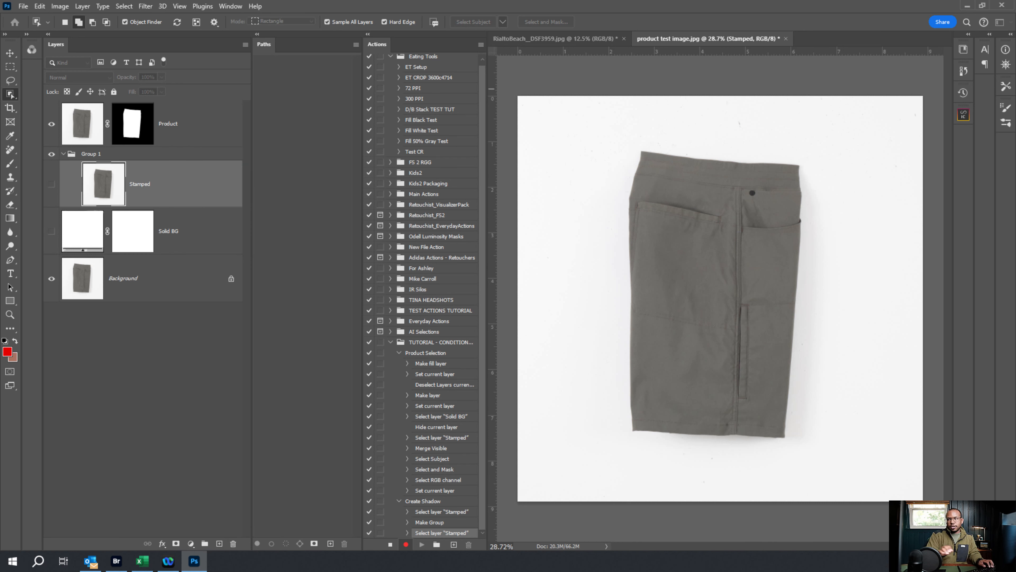
left_click_drag(532, 186, 483, 235)
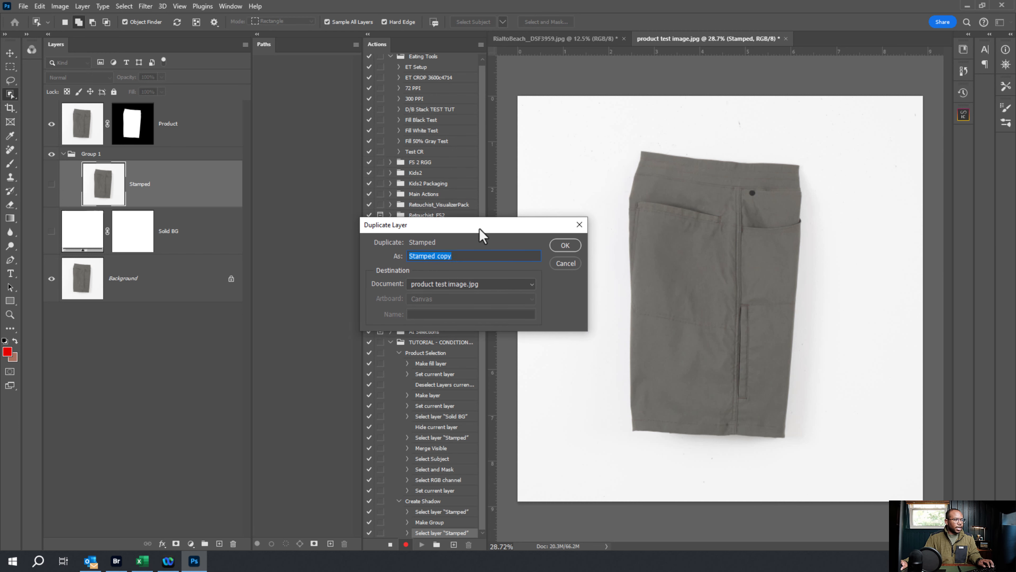
type("Shadow")
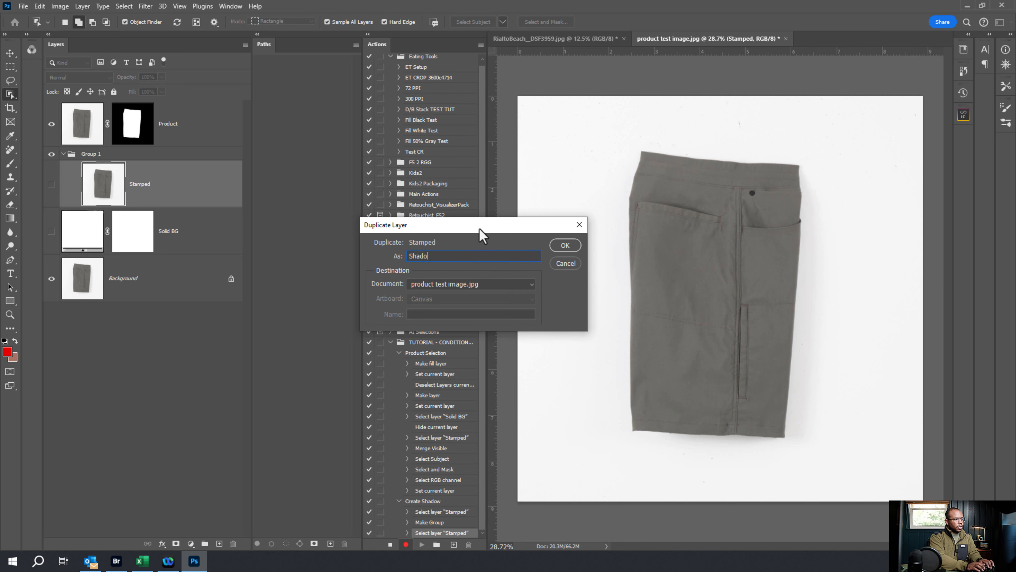
left_click(565, 246)
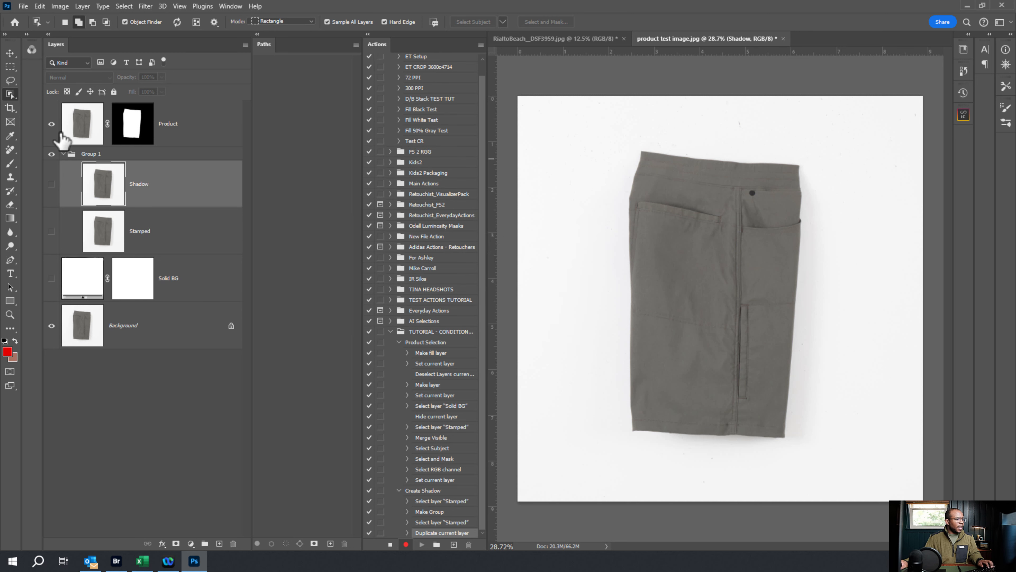
Rename the group holding the Shadow and Stamped layers as Shadow Group
left_click(110, 156)
double_click(97, 154)
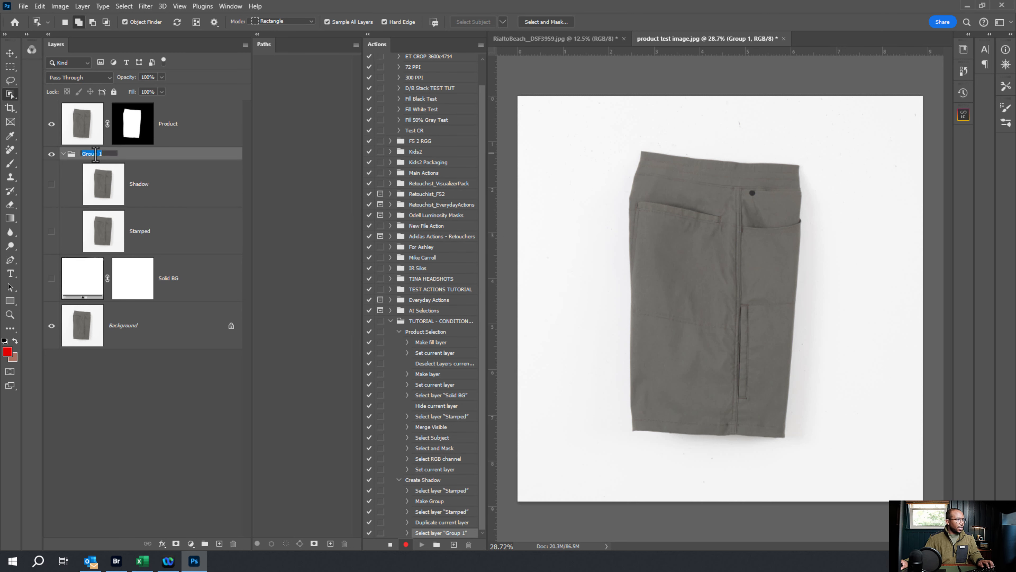
type("Shadow")
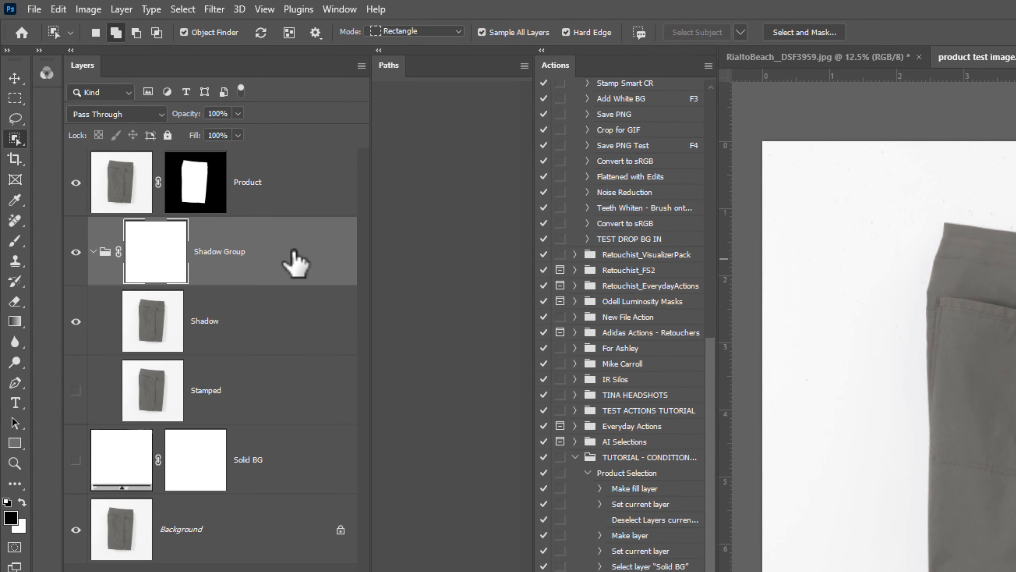
Hide the Product layer and select the shorts on the Shadow layer with Select Subject
left_click(282, 206)
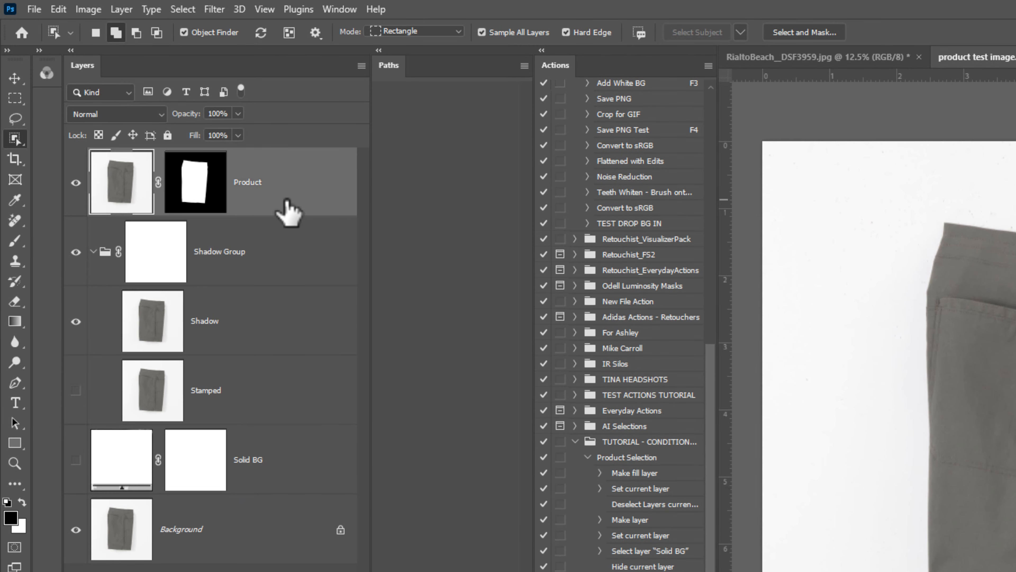
left_click(76, 183)
left_click(278, 326)
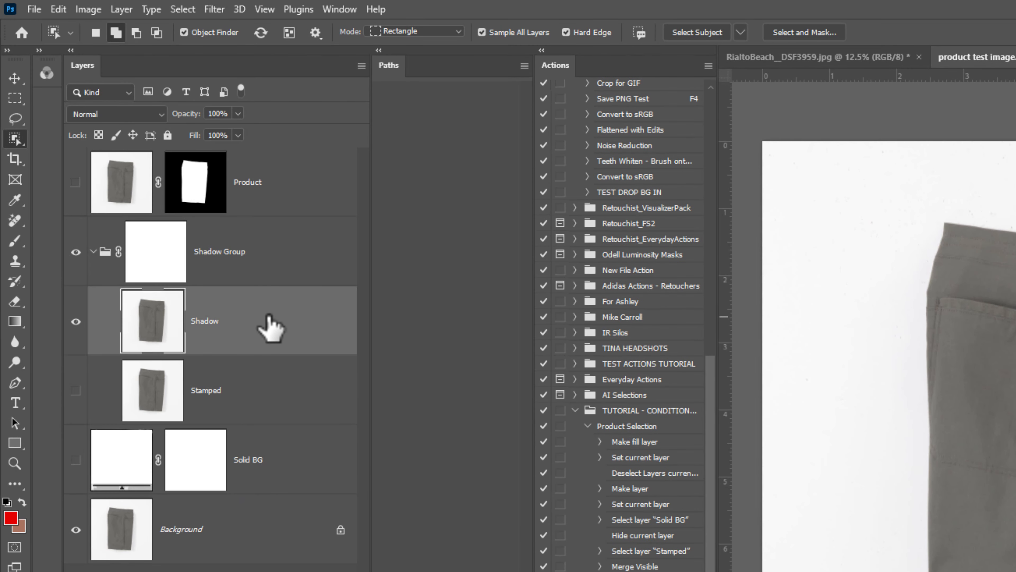
left_click(694, 32)
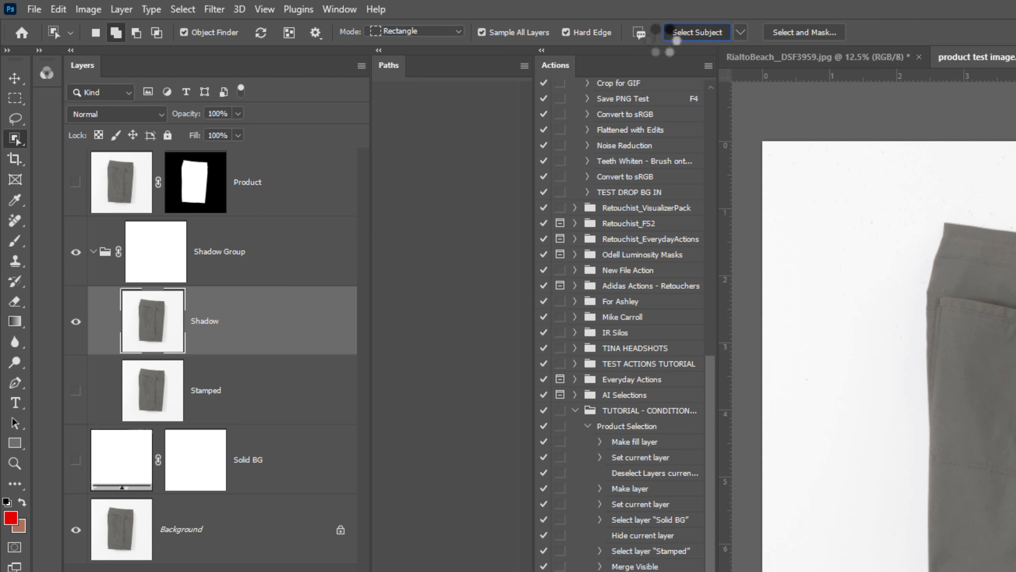
Expand the shorts selection by 50 pixels without applying the effect at canvas bounds
left_click(185, 10)
mouse_move(265, 248)
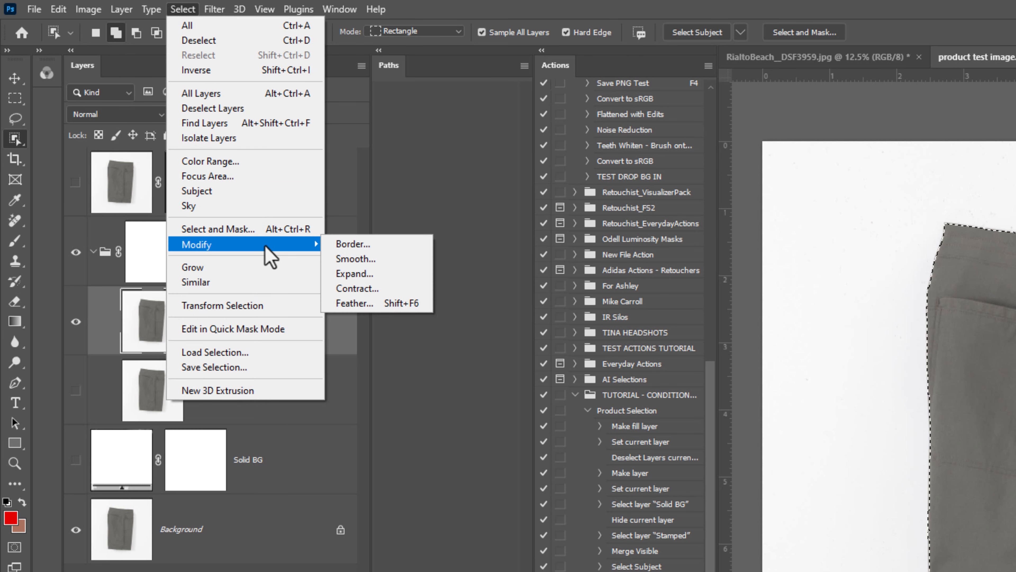
left_click(380, 274)
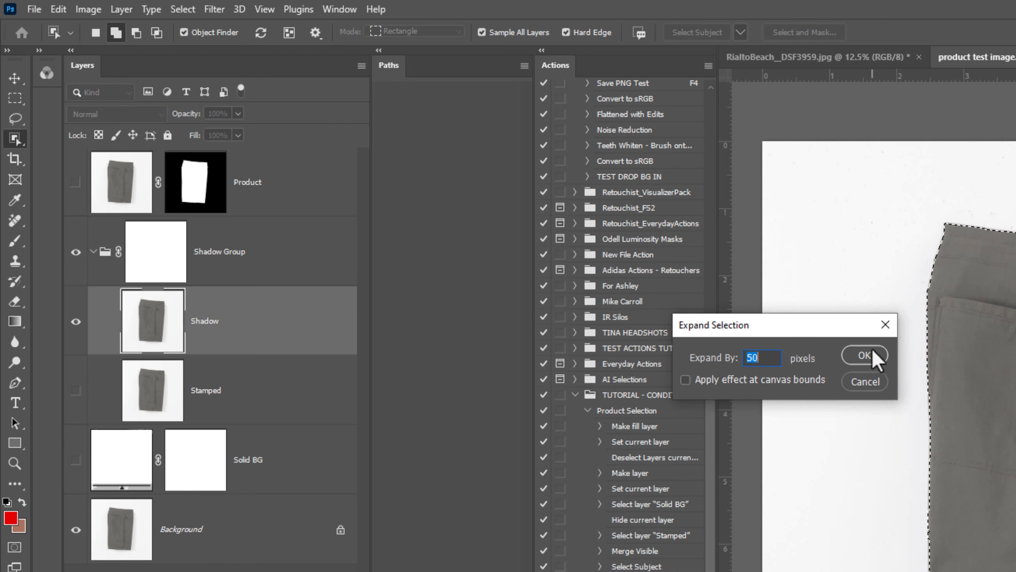
left_click(864, 355)
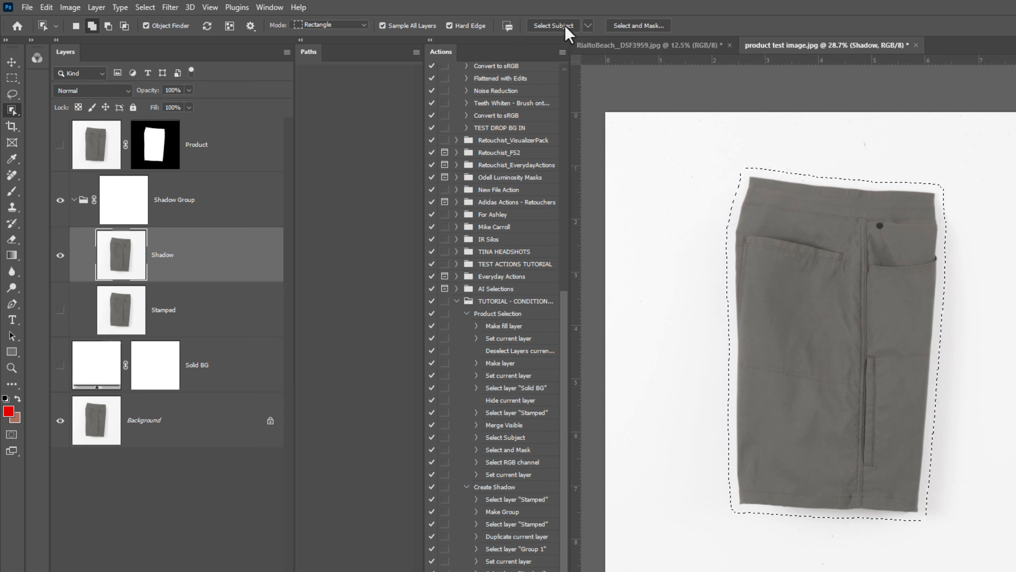
Feather the expanded selection to about 69.5 px in Select and Mask and output it as a layer mask on the Shadow layer
left_click(642, 26)
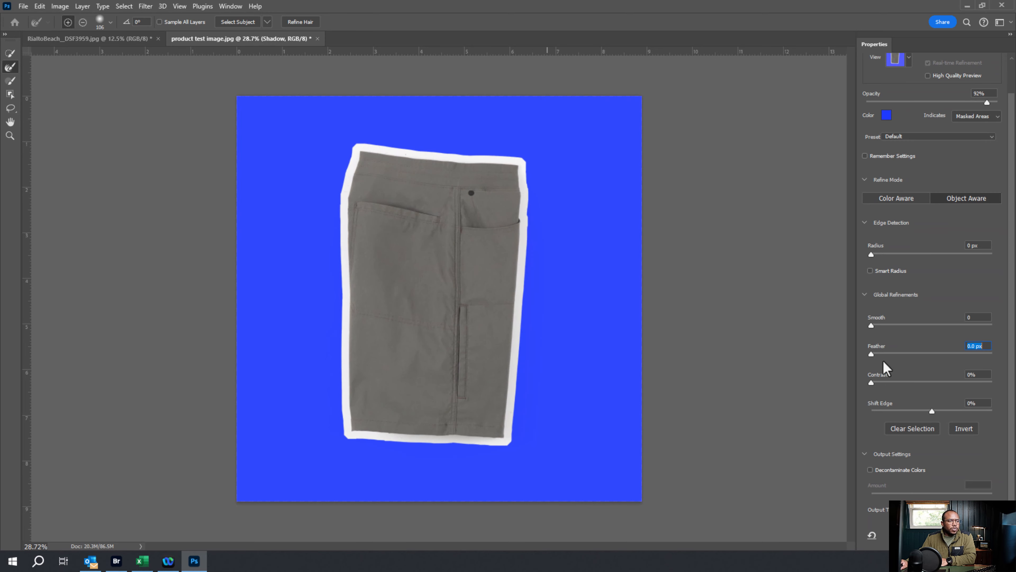
left_click_drag(871, 354, 941, 356)
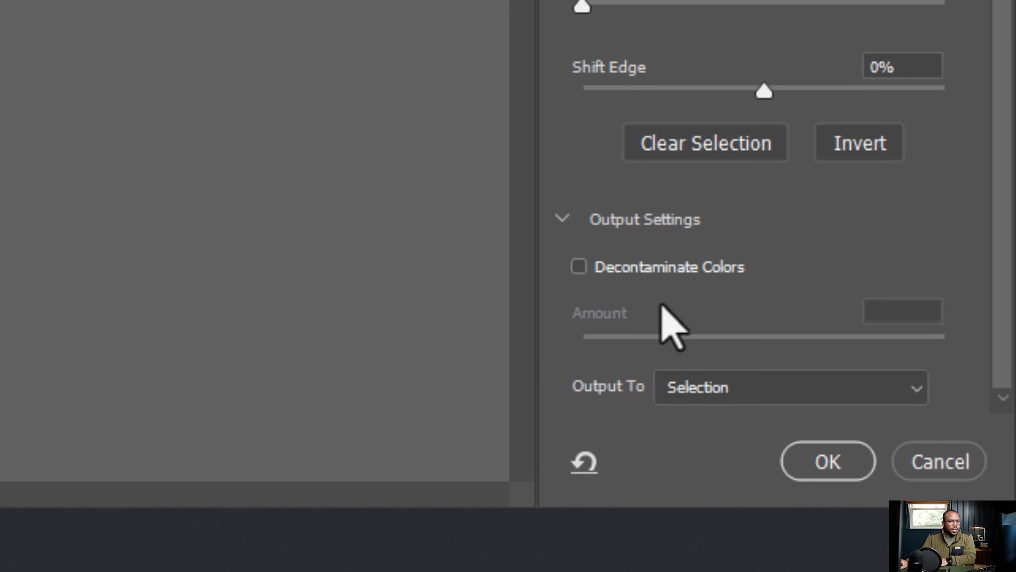
left_click(707, 389)
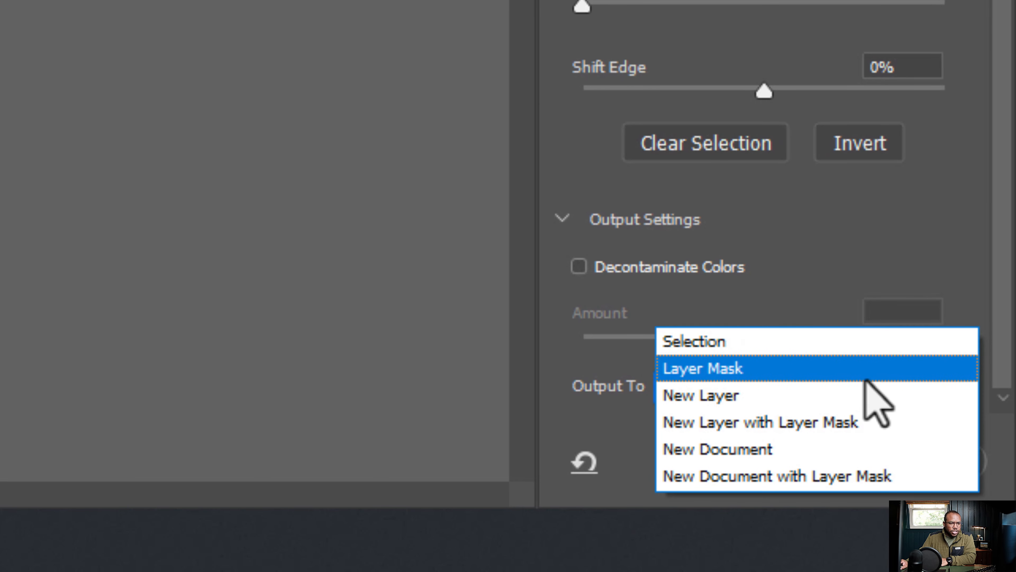
left_click(800, 370)
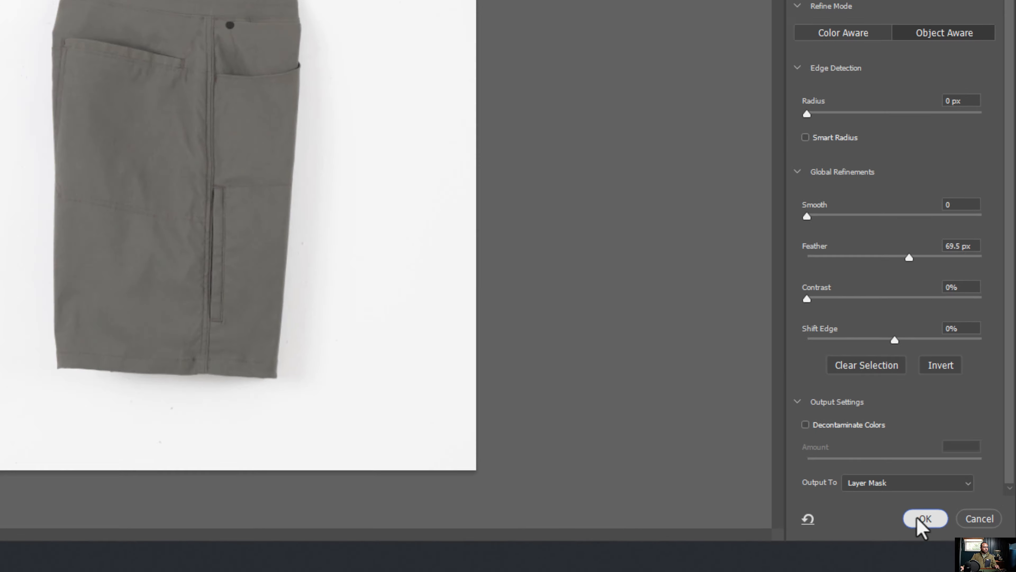
left_click(824, 467)
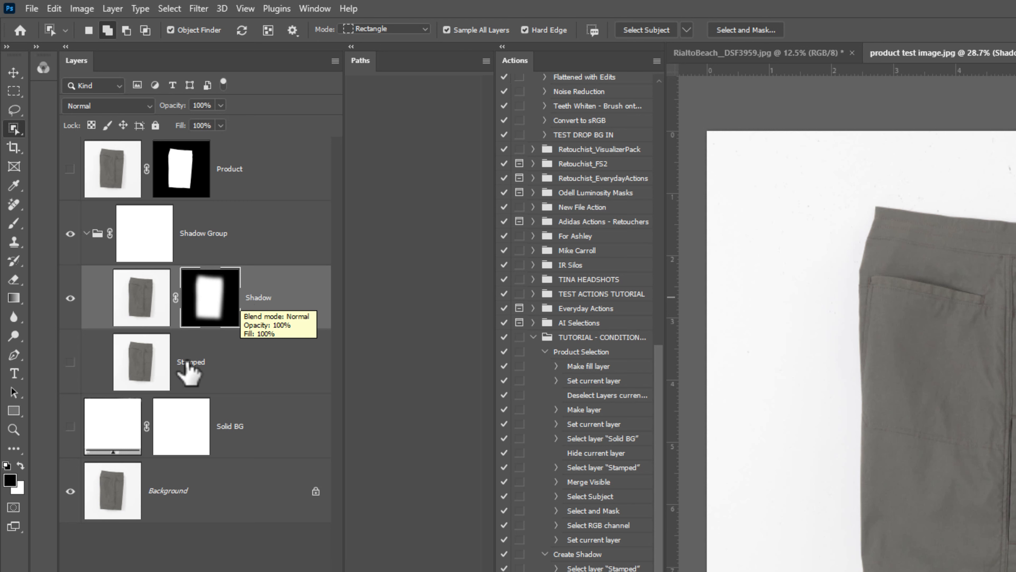
Apply a Black & White adjustment with the Default preset to the Shadow layer's image rather than its mask
left_click(141, 306)
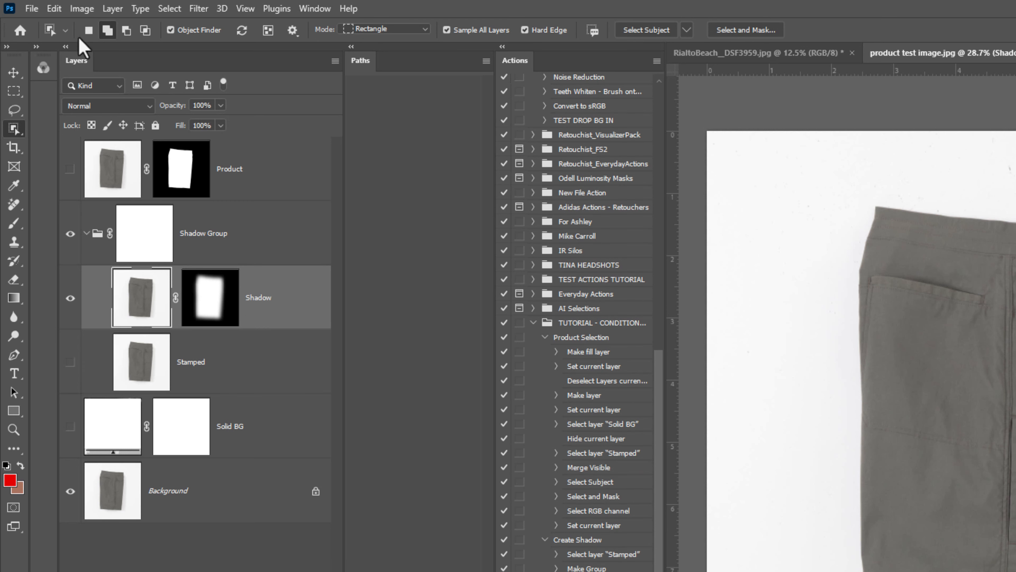
left_click(85, 10)
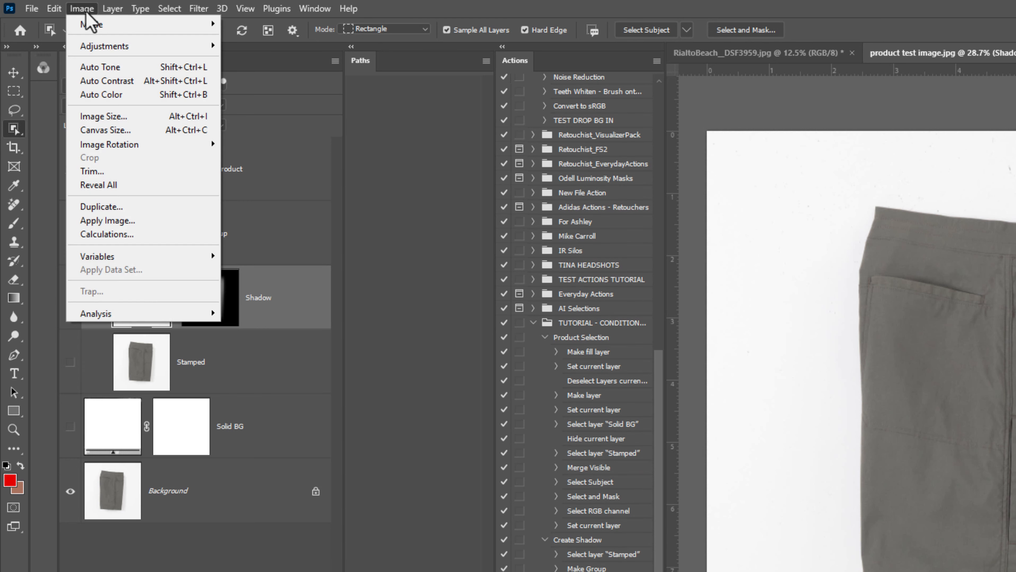
mouse_move(116, 46)
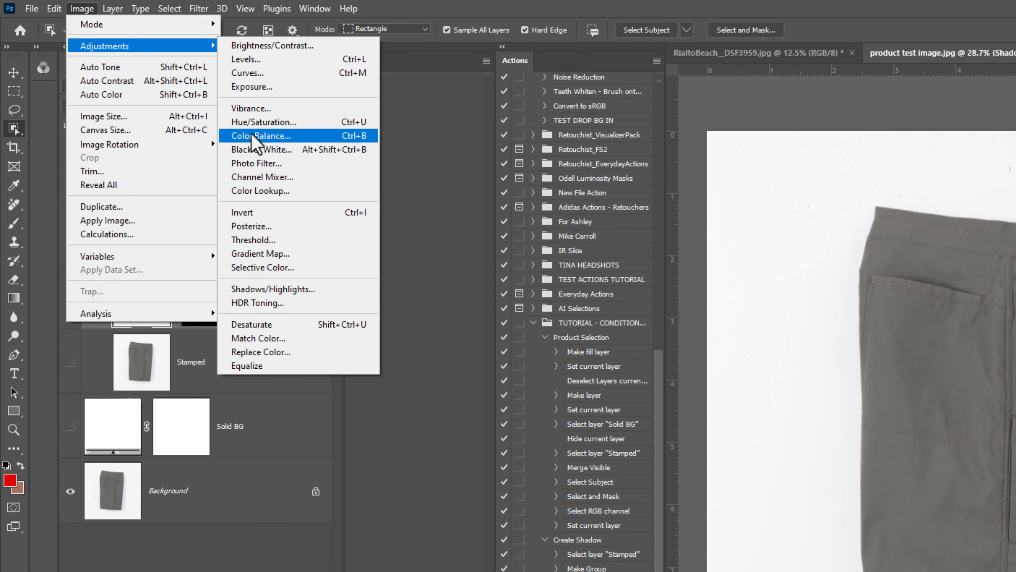
left_click(283, 149)
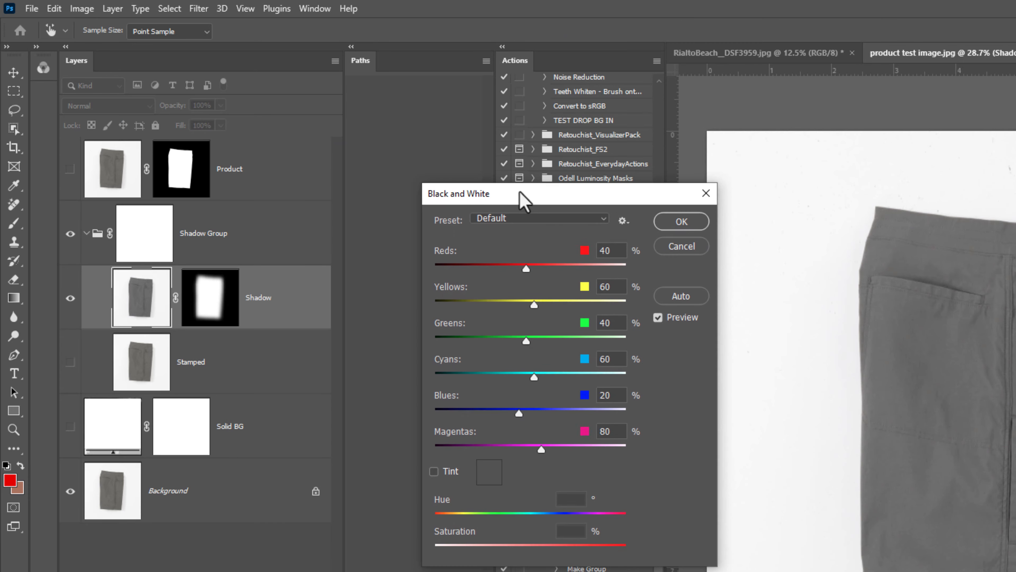
left_click(680, 228)
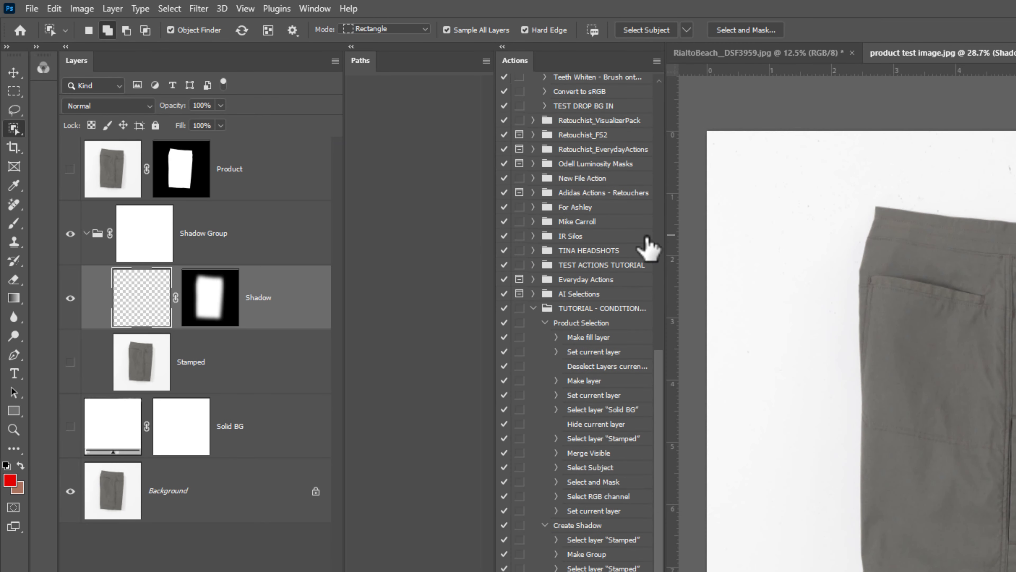
Set the Shadow layer's blend mode to Multiply and deselect all layers
left_click(106, 106)
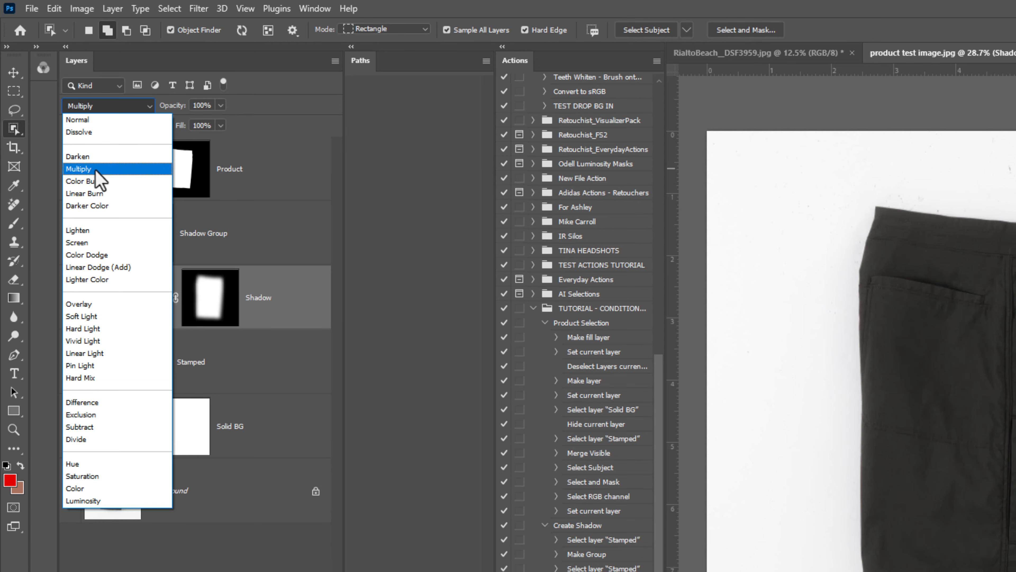
left_click(96, 169)
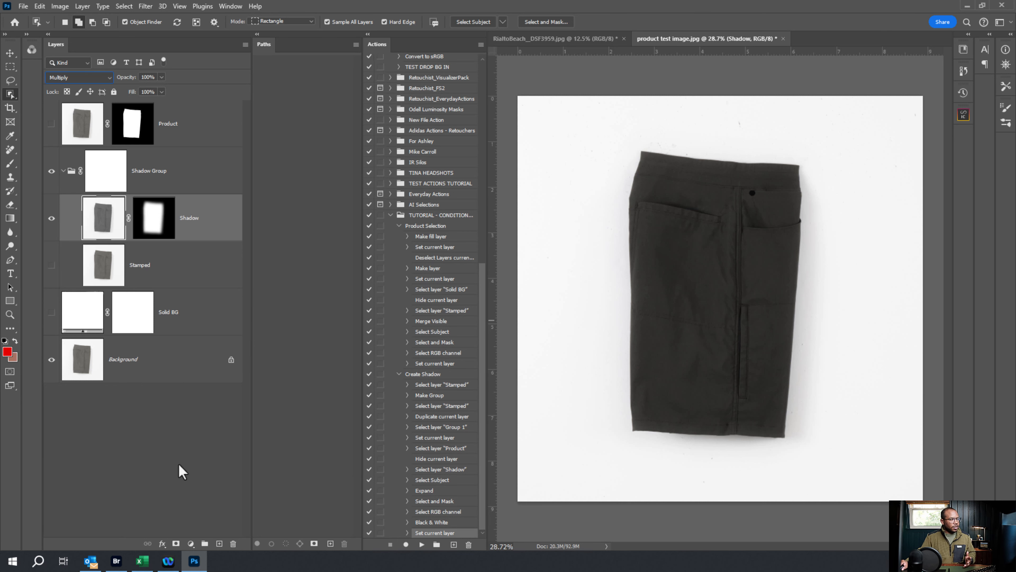
left_click(179, 472)
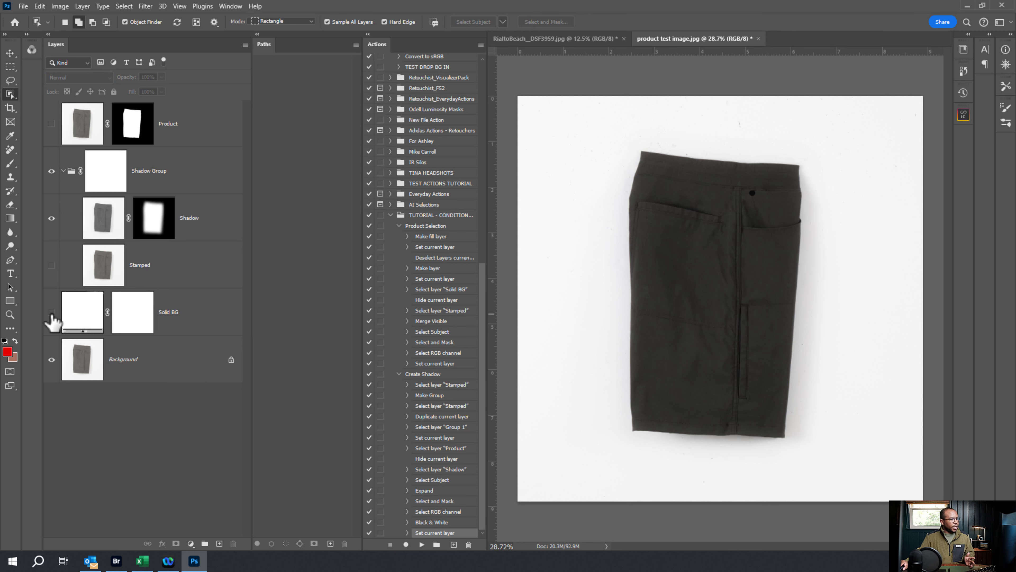
Show the Solid BG and Product layers and compare the image with the Shadow layer off and on
left_click(52, 313)
left_click(52, 124)
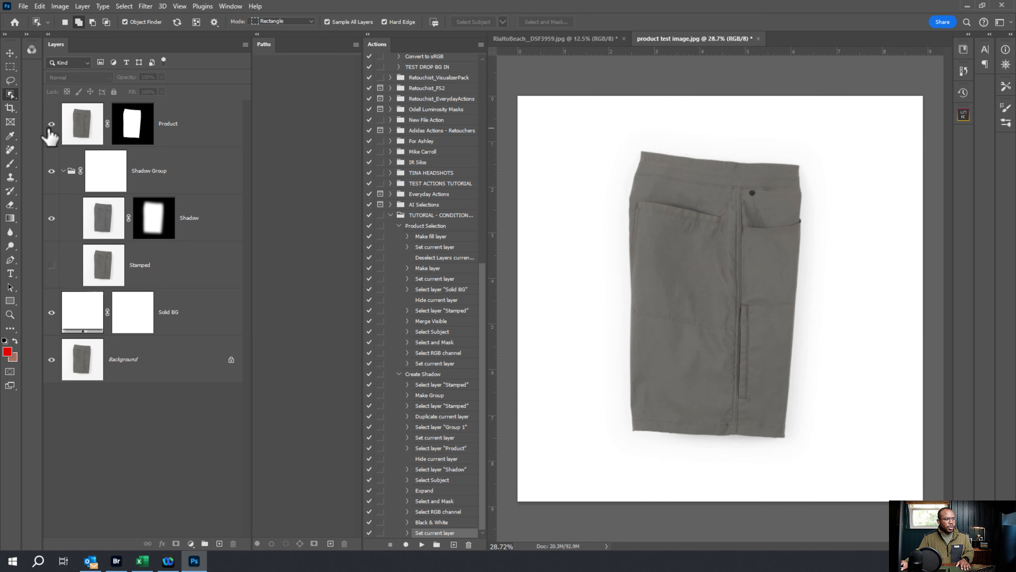
left_click(52, 218)
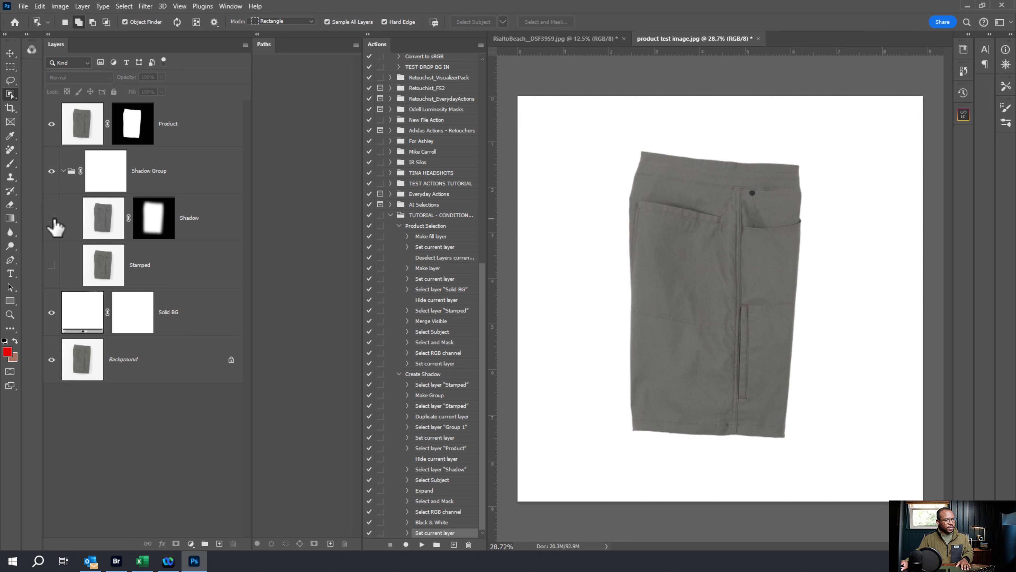
left_click(51, 218)
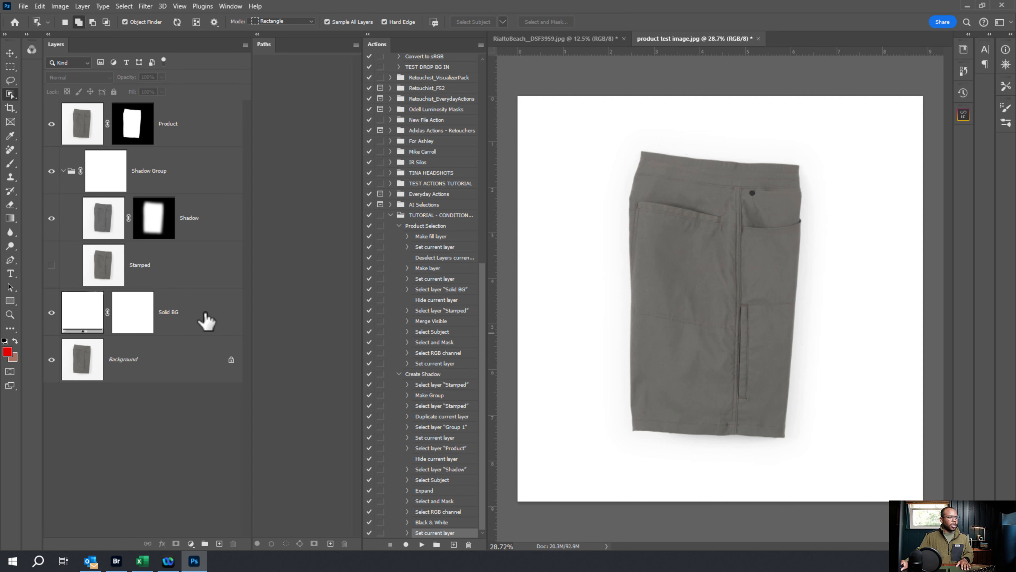
Try a colored fill such as light blue (34bfff) on the Solid BG layer to preview the shadow over it
left_click(206, 316)
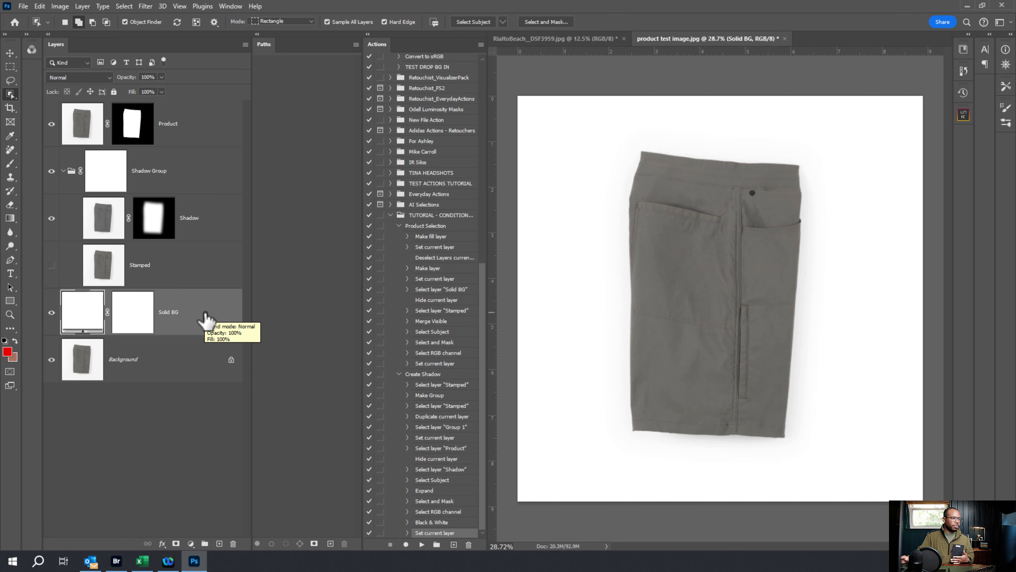
double_click(84, 320)
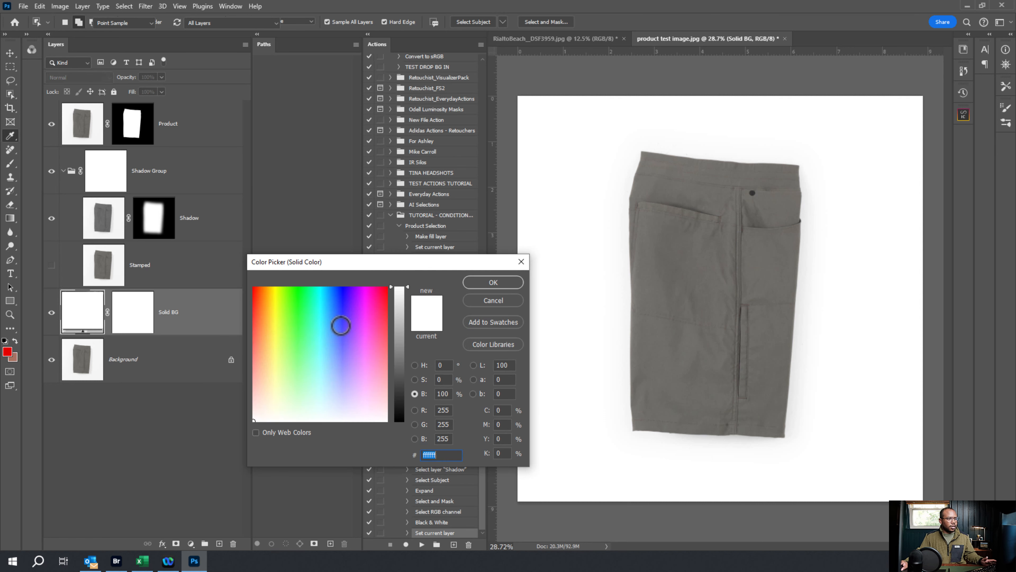
mouse_move(340, 325)
left_mouse_down()
mouse_move(290, 386)
mouse_move(274, 321)
mouse_move(339, 337)
mouse_move(328, 314)
left_mouse_up()
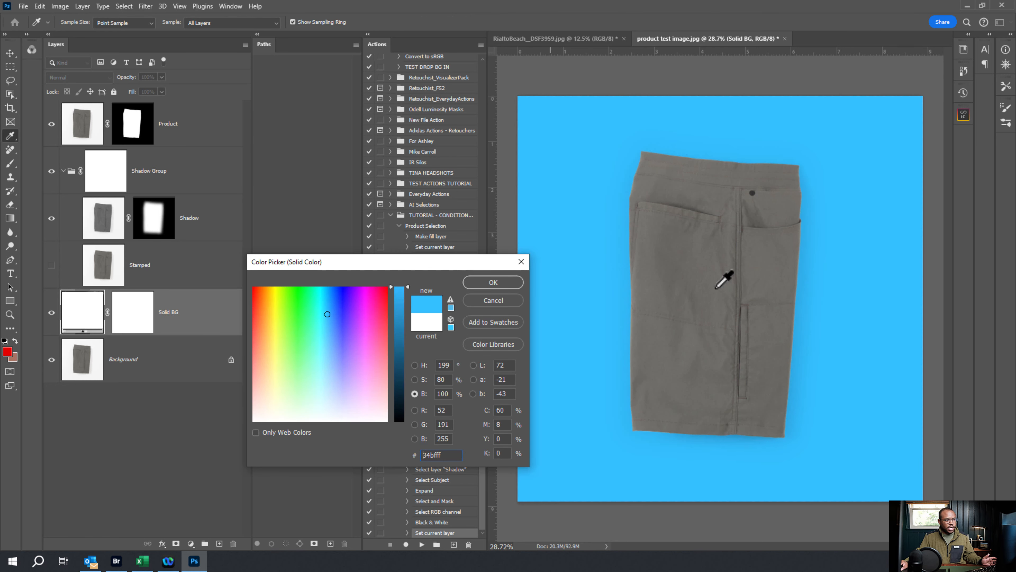
left_click_drag(828, 367, 597, 352)
left_click_drag(351, 370, 424, 484)
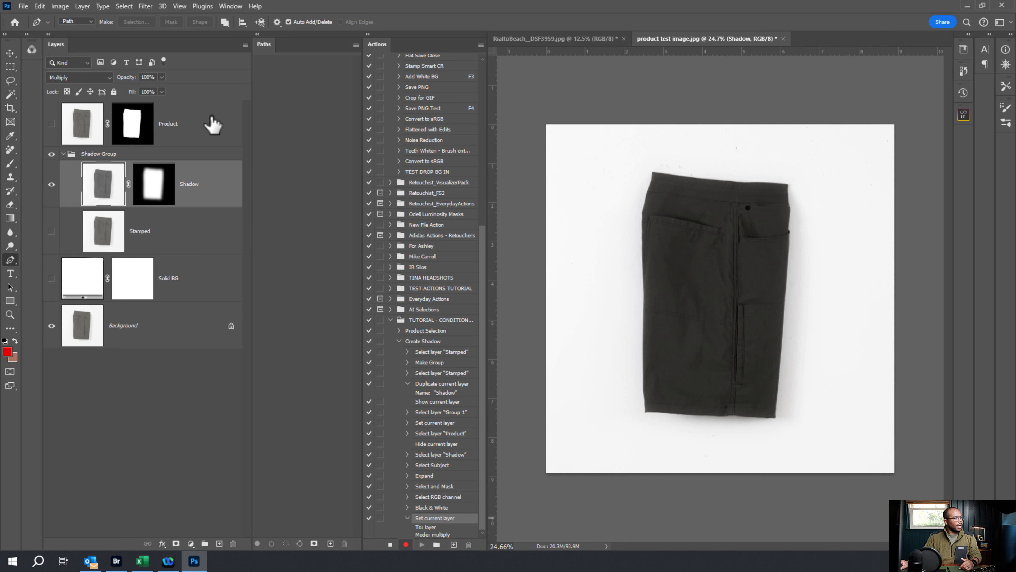
Record showing the Product and Solid BG layers and hiding the Background layer as the closing steps of the Create Shadow action
left_click(207, 126)
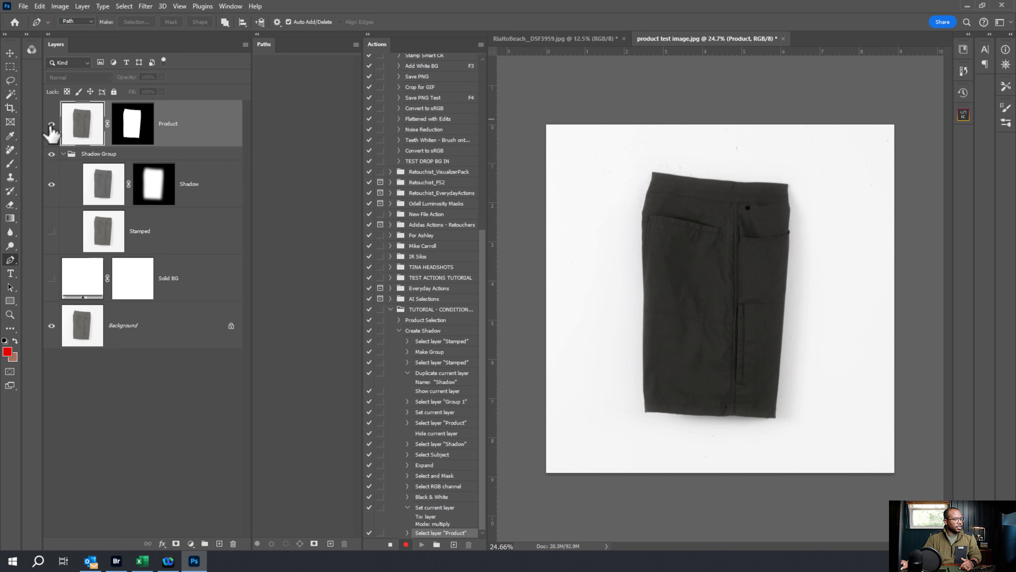
left_click(52, 124)
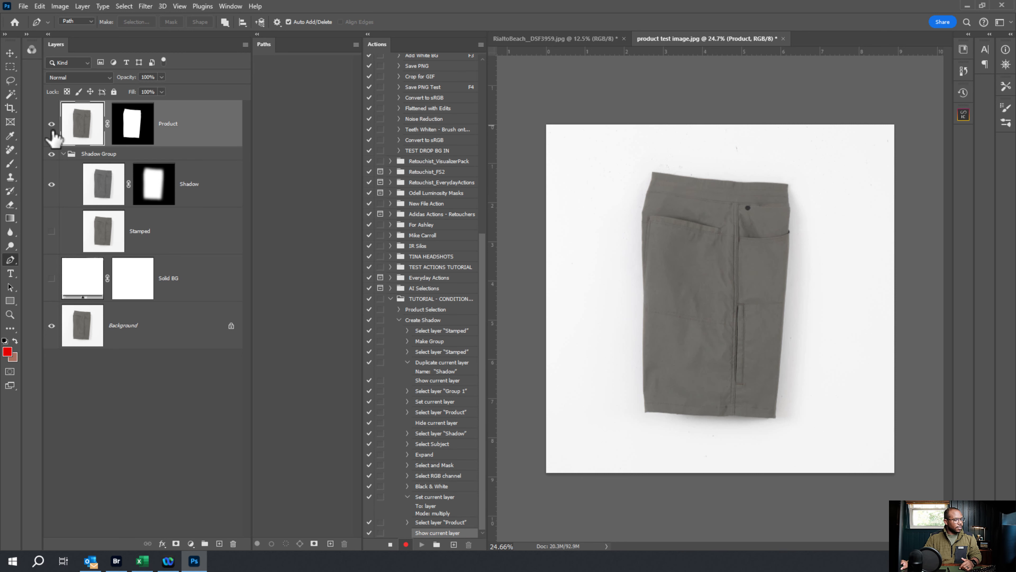
left_click(213, 286)
left_click(51, 278)
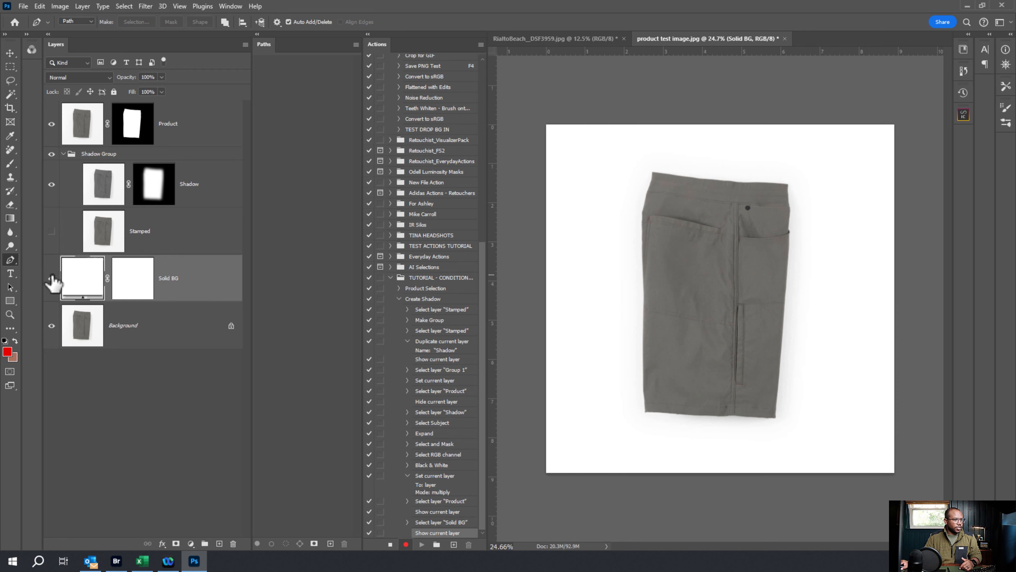
left_click(195, 333)
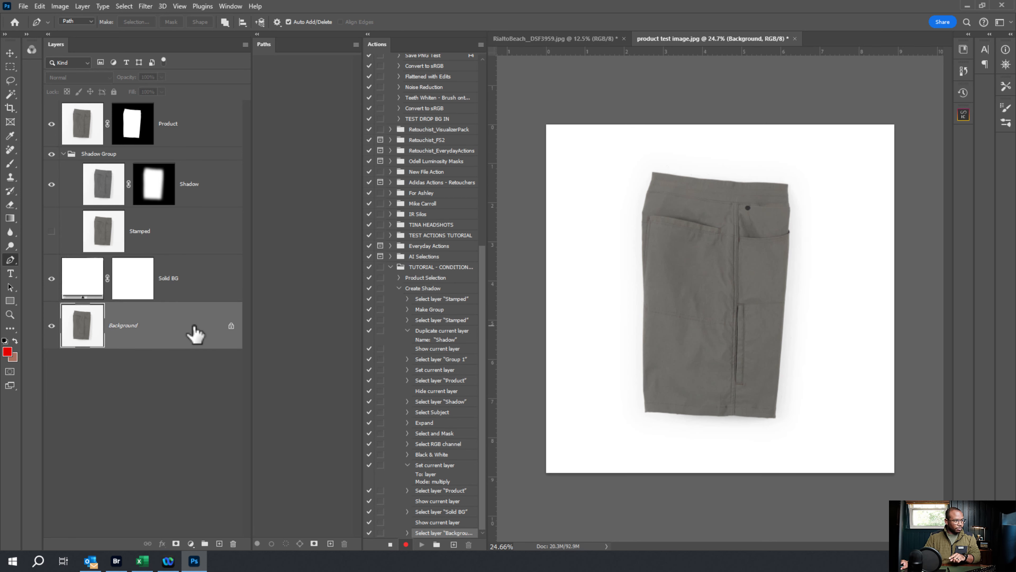
left_click(51, 326)
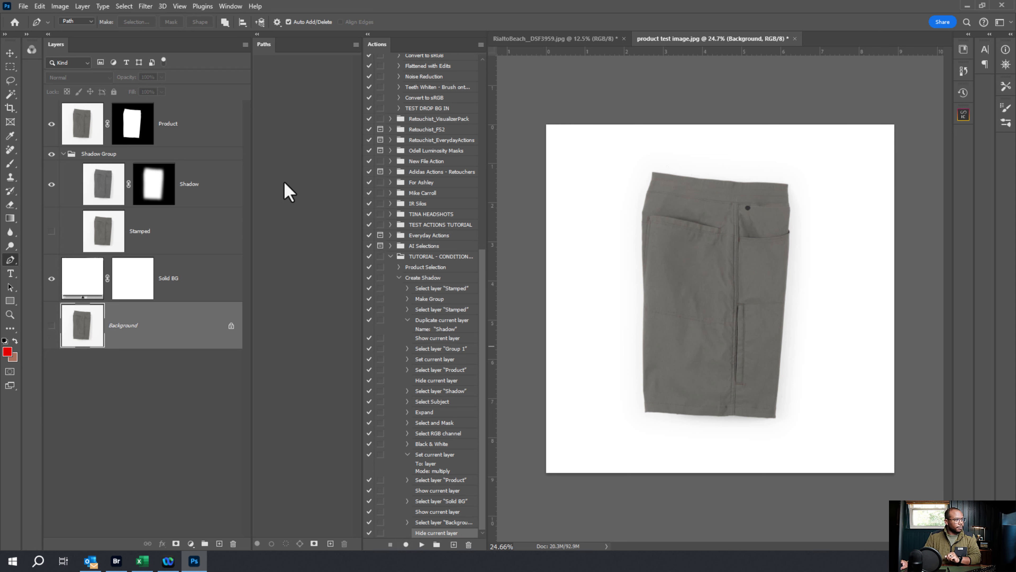
Delete all layers from Solid BG up to Product, and run the Product Selection action on the remaining Background layer
left_click(205, 300)
left_click(211, 129, "shift")
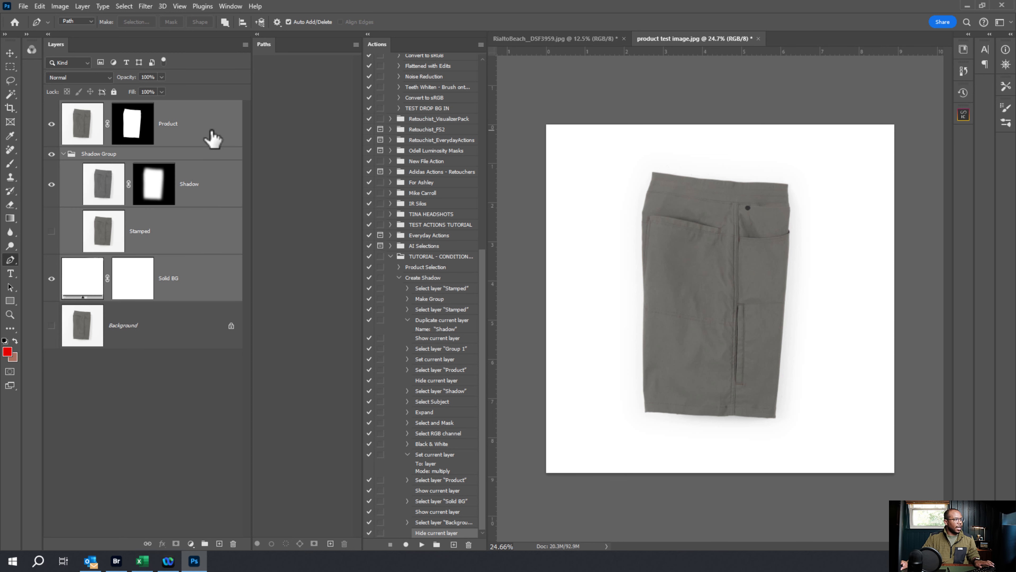
key("Delete")
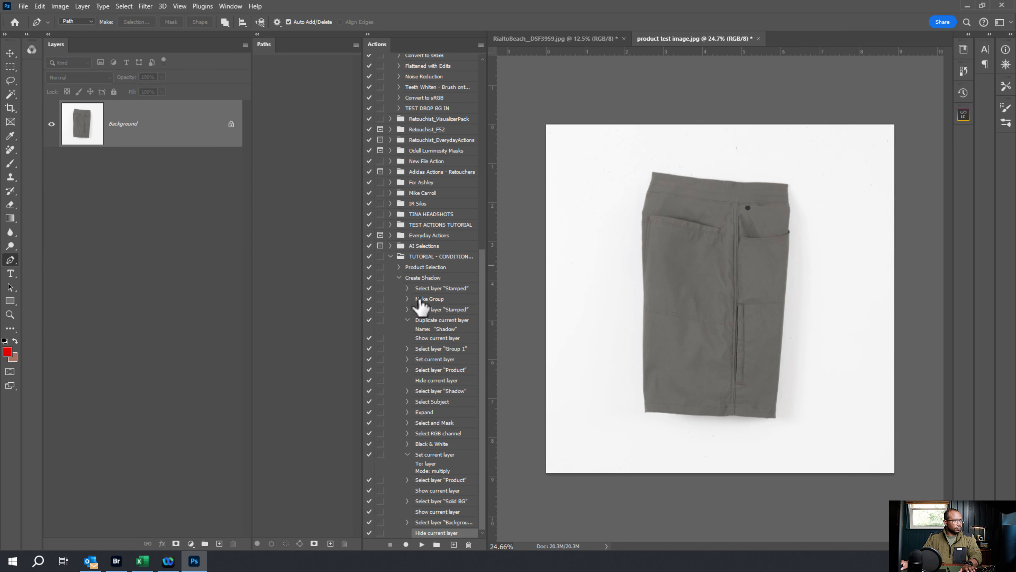
left_click(400, 278)
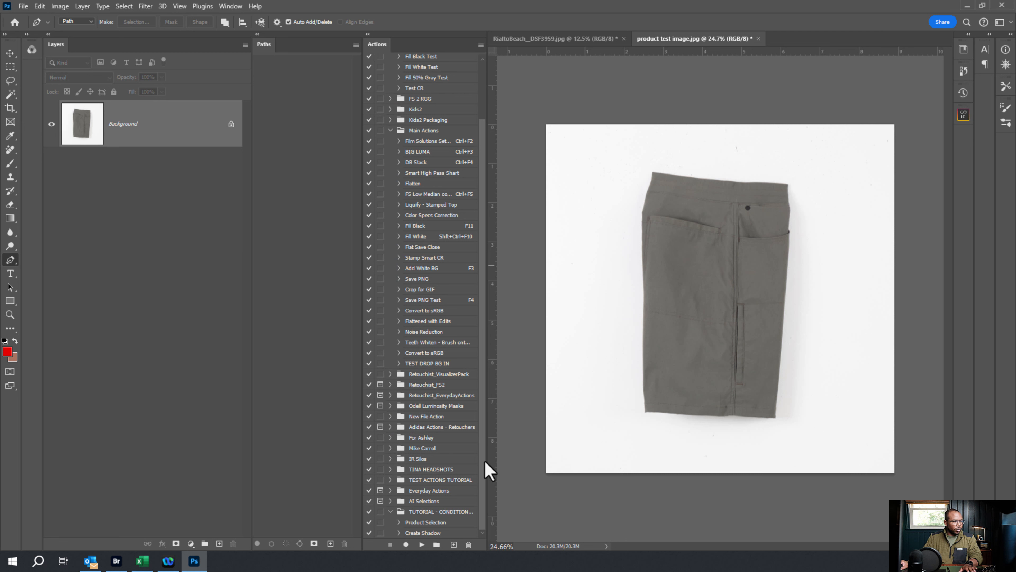
left_click(456, 525)
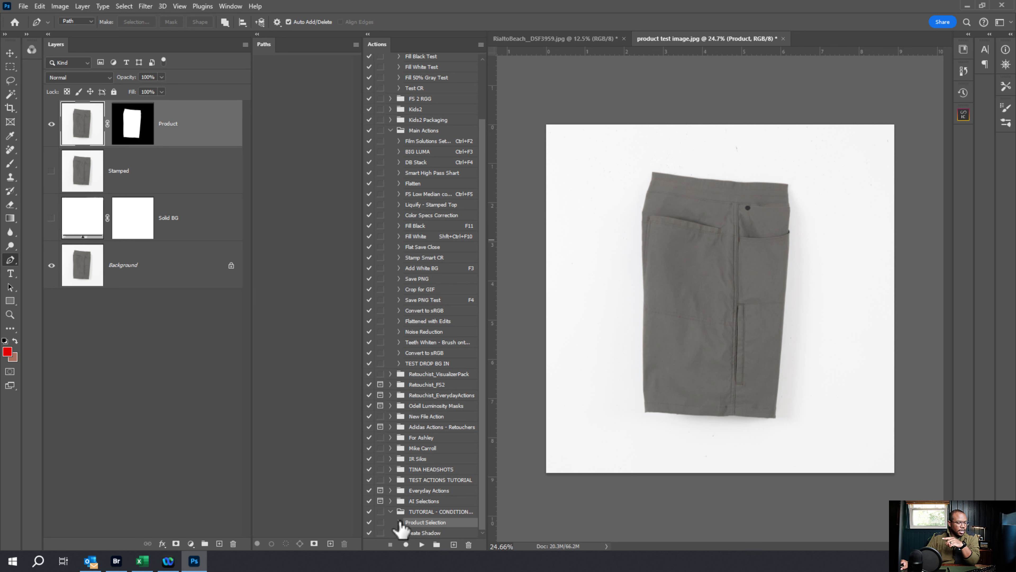
Extend the Product Selection action after its last step by recording the selection and showing of the Solid BG layer
left_click(400, 523)
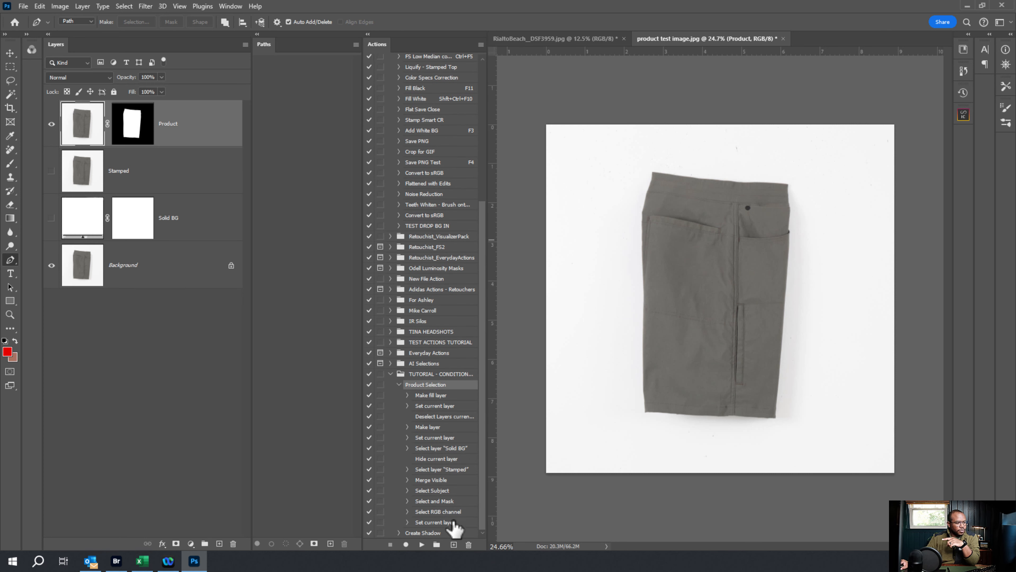
left_click(452, 522)
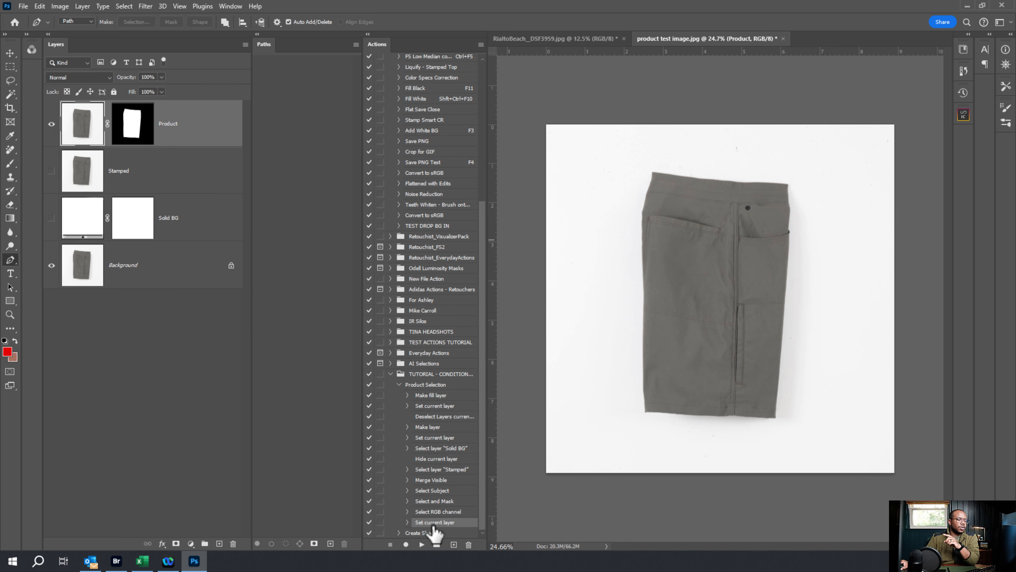
left_click(406, 544)
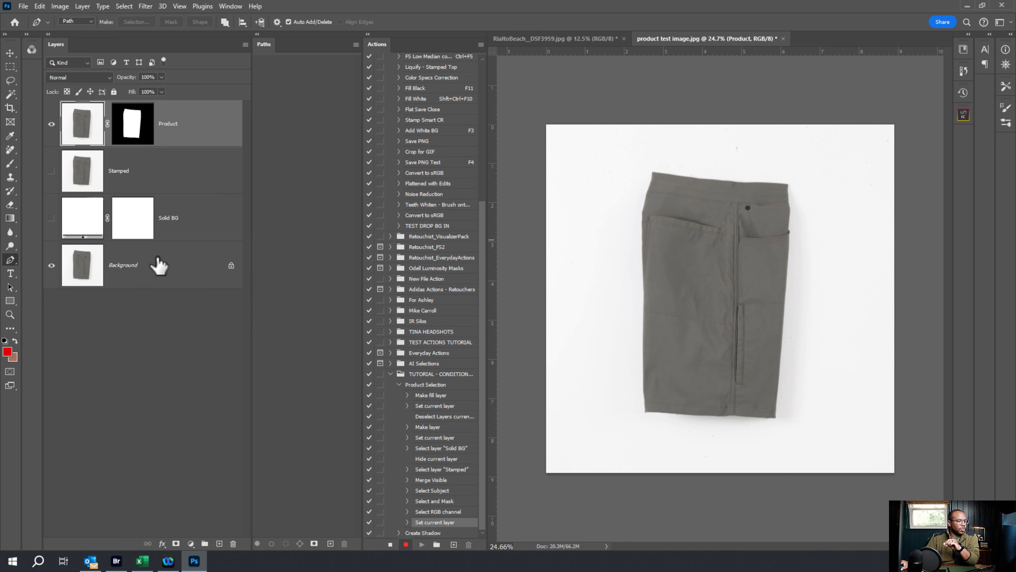
left_click(196, 222)
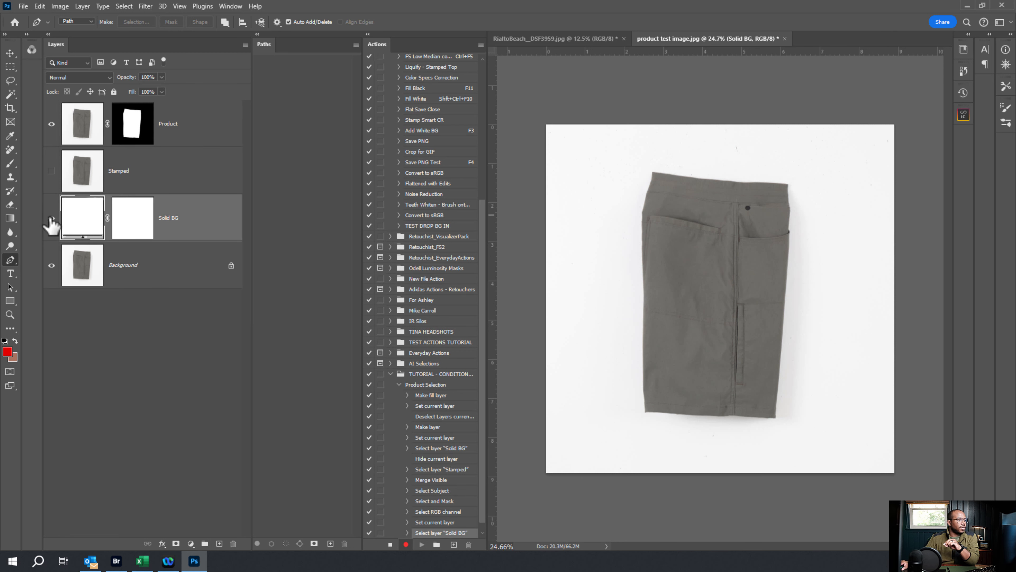
left_click(51, 218)
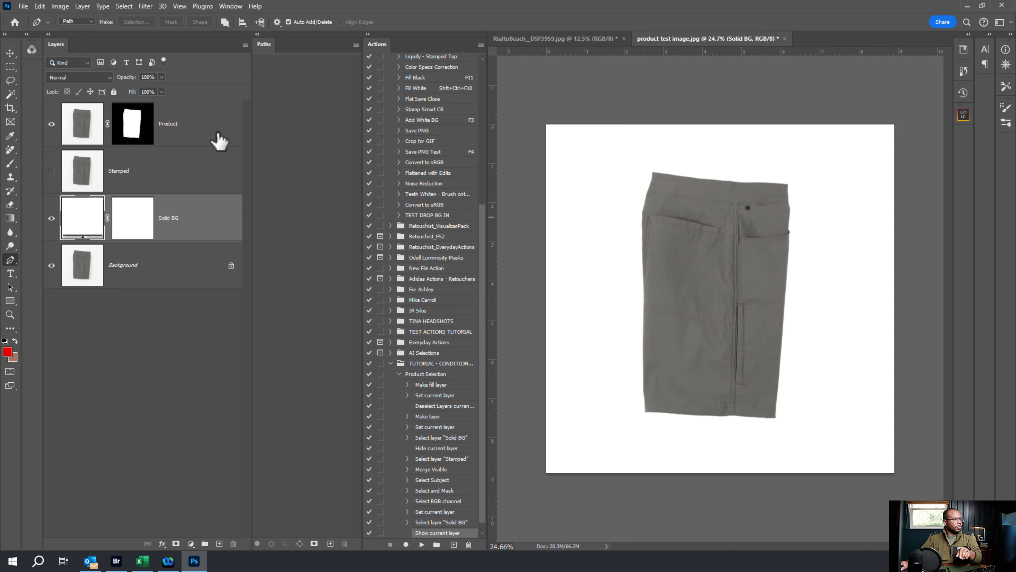
Delete the Product, Stamped and Solid BG layers so only the Background layer is left
left_click(218, 136, "shift")
key("Delete")
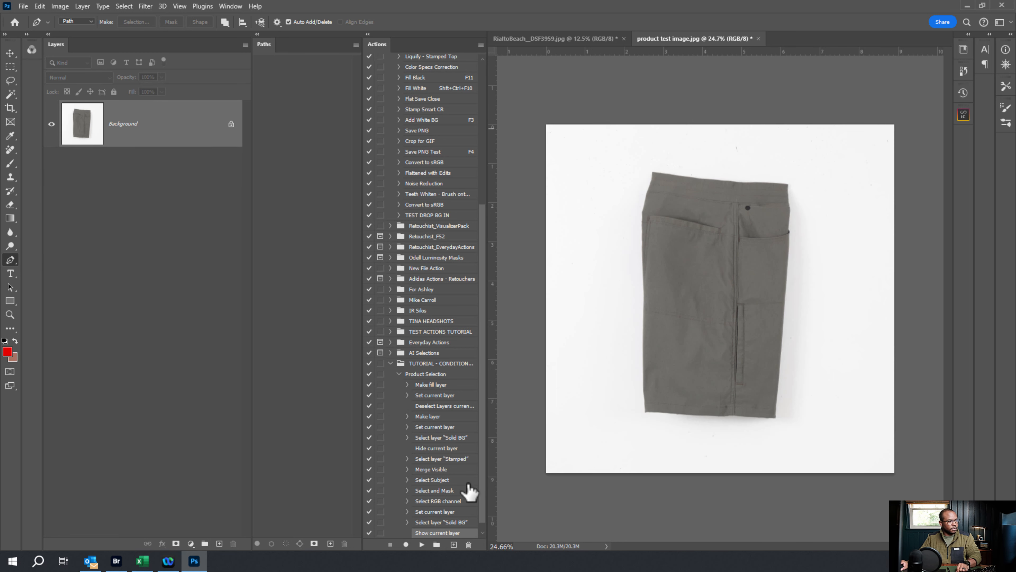
Run the Product Selection action on the Background layer, collapse its steps, and run the Create Shadow action
left_click(435, 374)
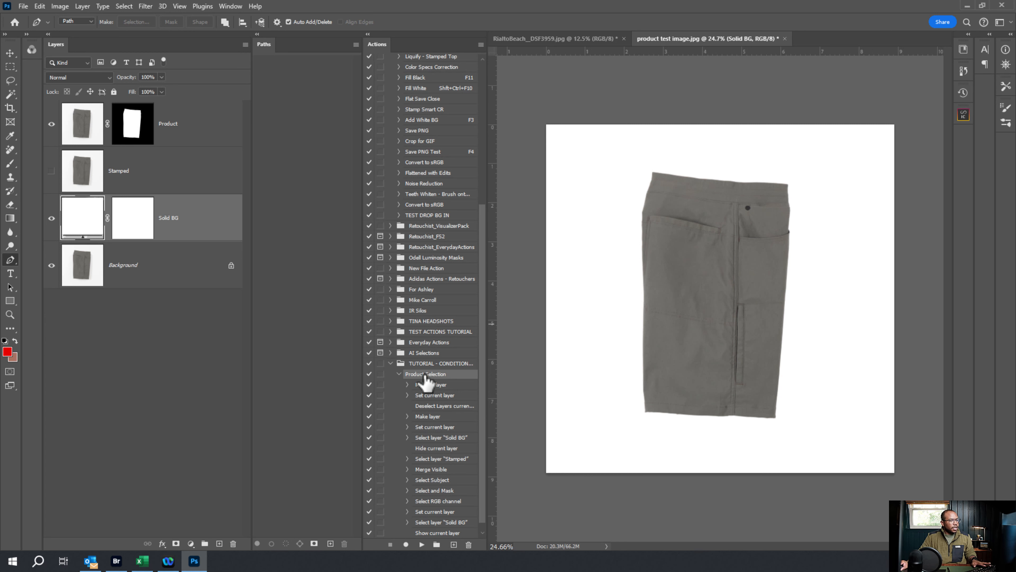
left_click(398, 373)
left_click(440, 533)
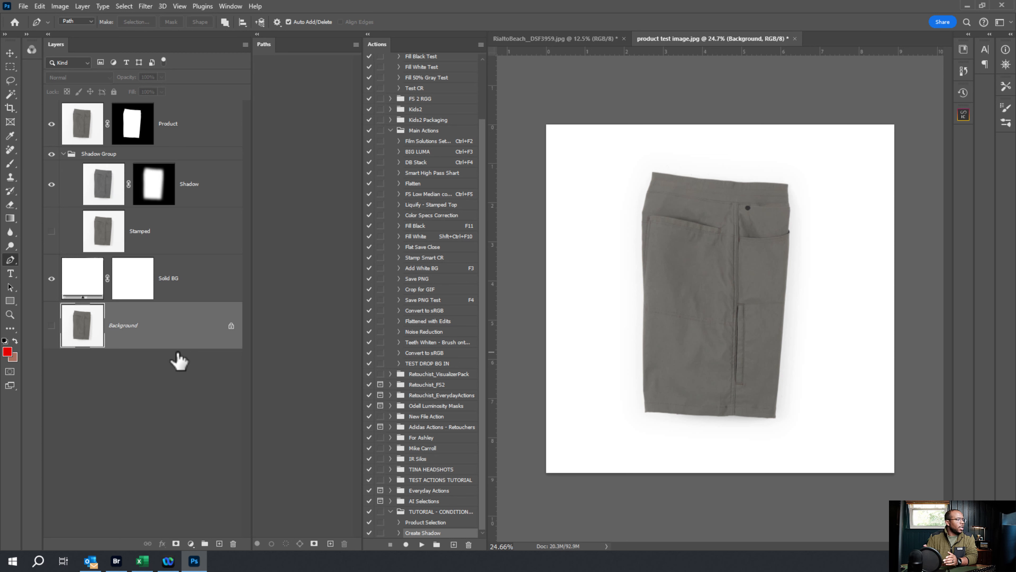
Record a new action named Hide Layer in the TUTORIAL - CONDITIONALS set that hides the currently selected Solid BG layer
left_click(204, 285)
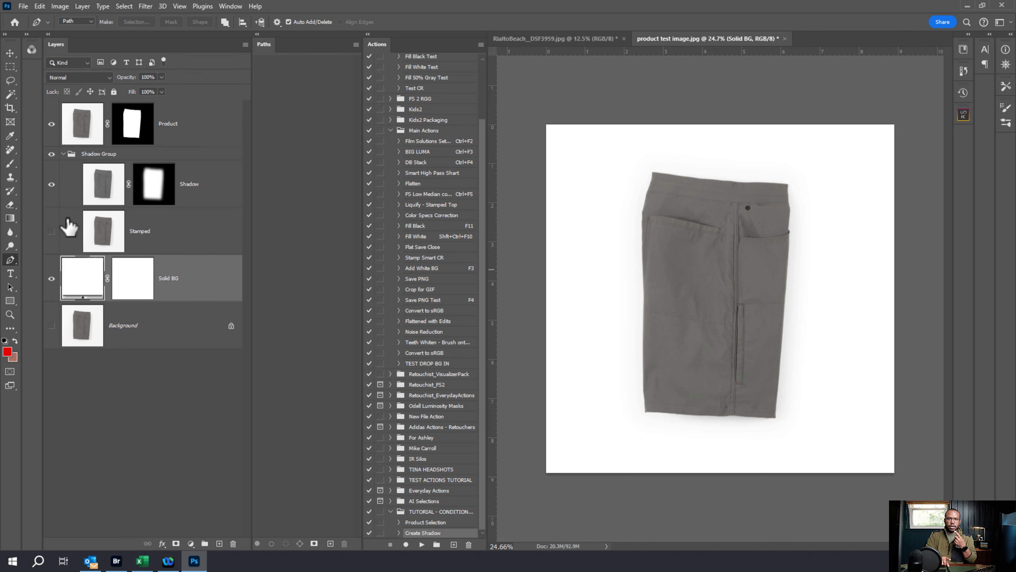
double_click(79, 279)
mouse_move(370, 338)
left_mouse_down()
mouse_move(291, 311)
mouse_move(372, 316)
mouse_move(372, 337)
left_mouse_up()
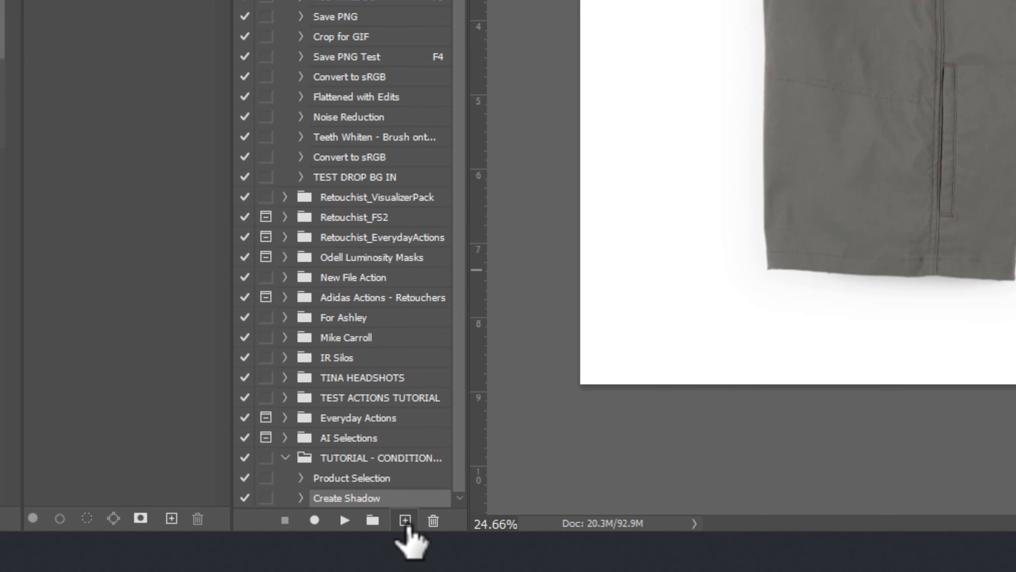
left_click(405, 521)
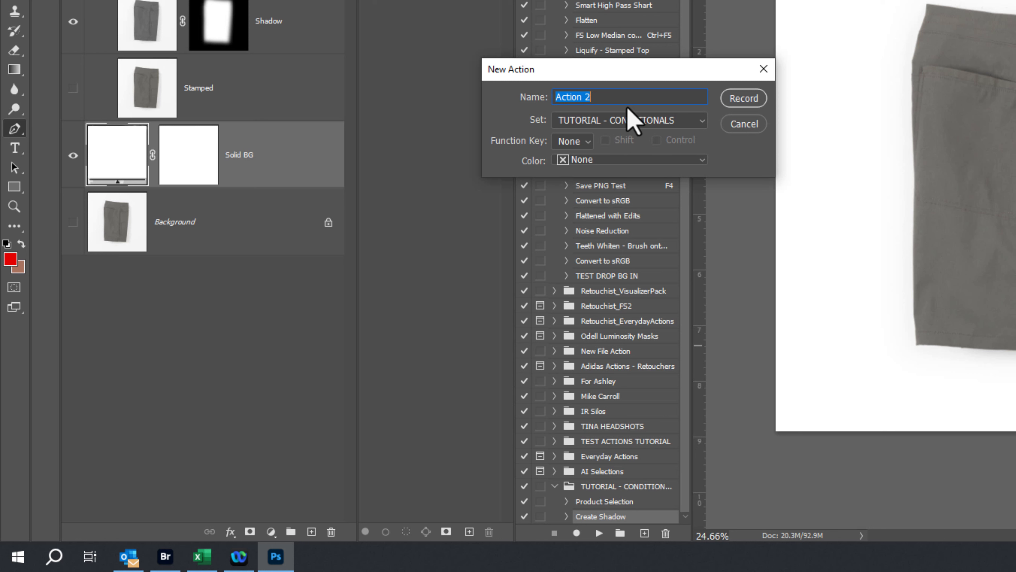
type("Hide Layer")
left_click(741, 101)
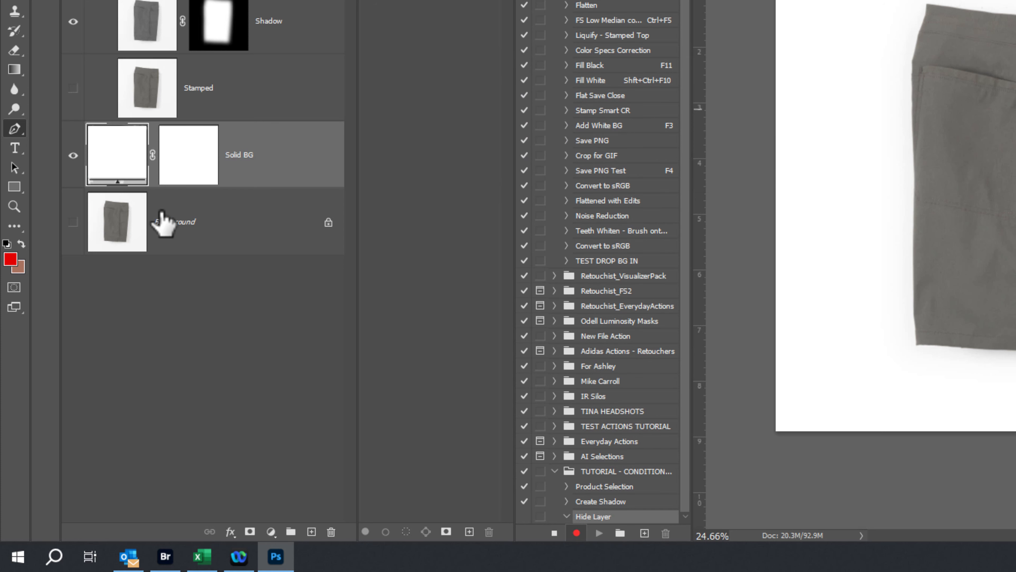
left_click(73, 155)
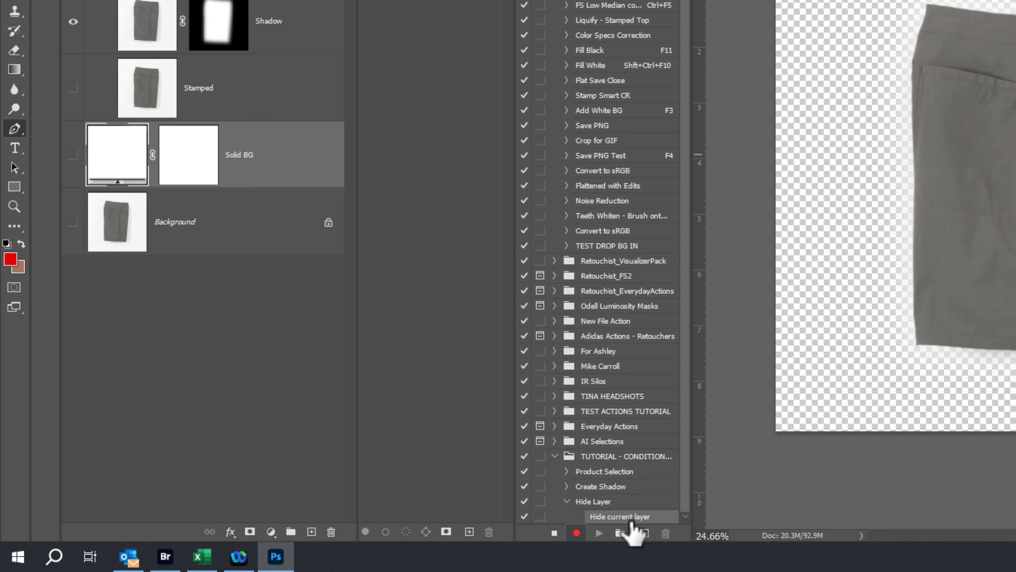
left_click(554, 533)
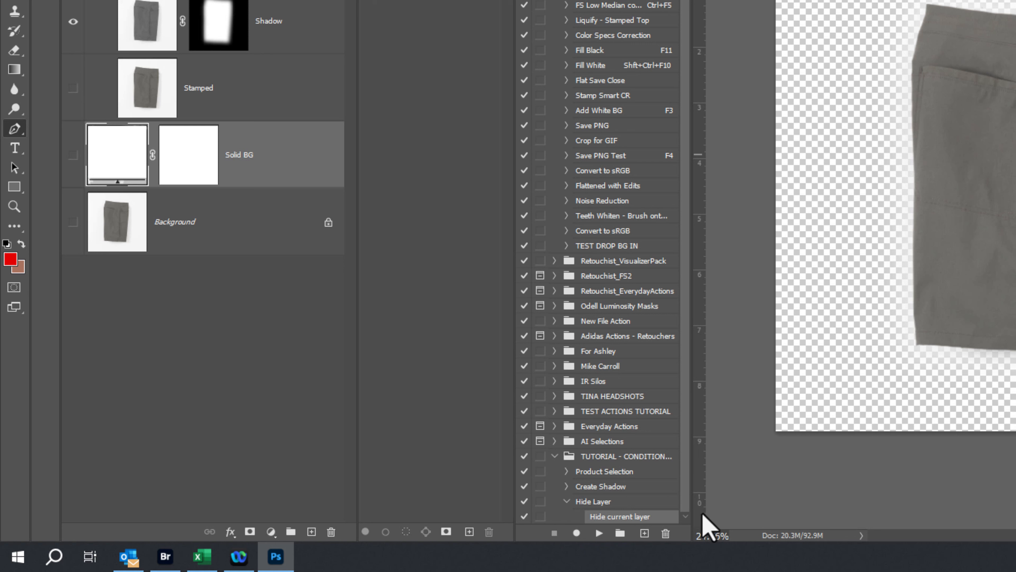
Record a new action named Show Layer in the same set that makes the selected Solid BG layer visible again
left_click(645, 533)
type("S")
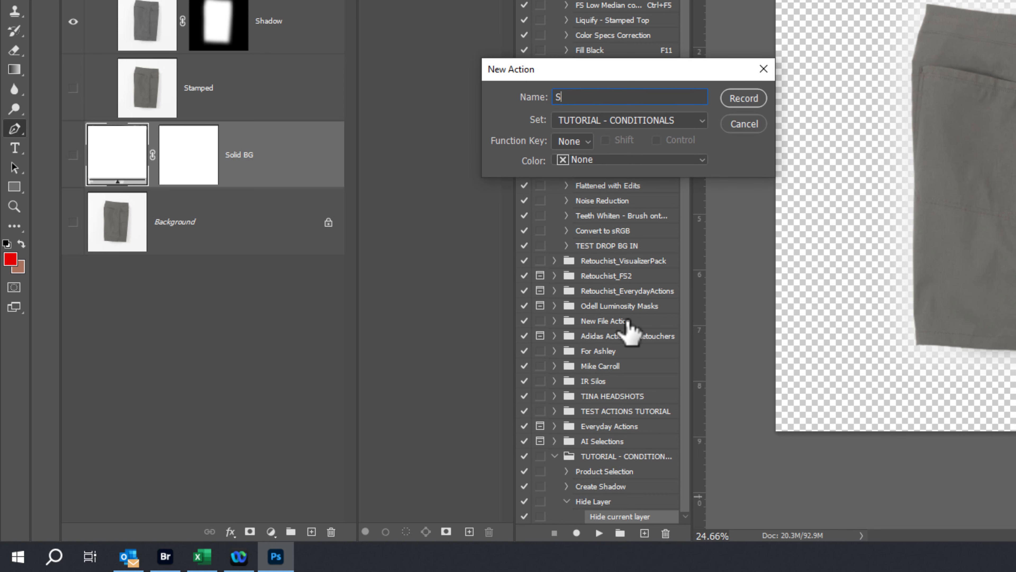
type("how Layer")
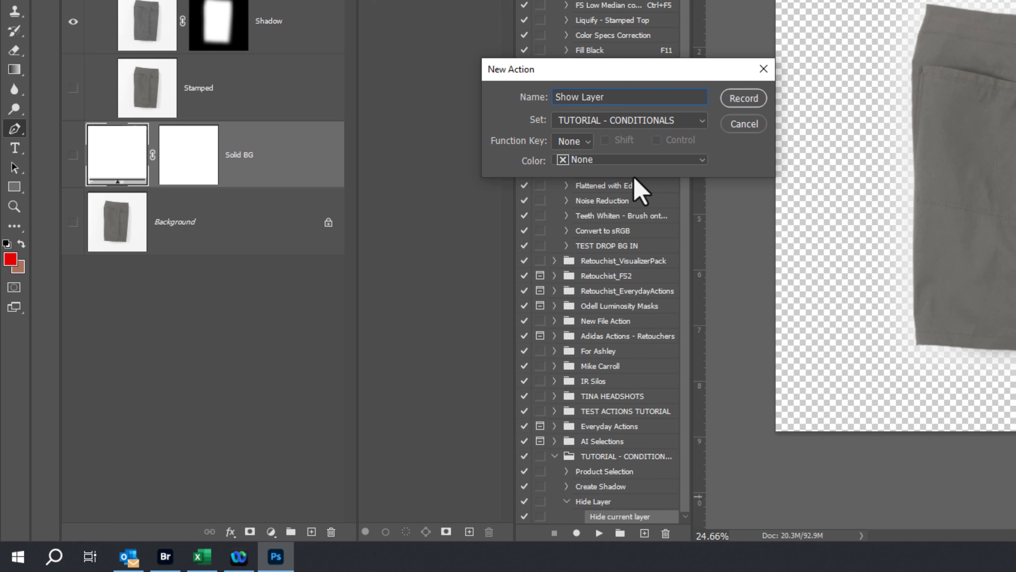
left_click(742, 103)
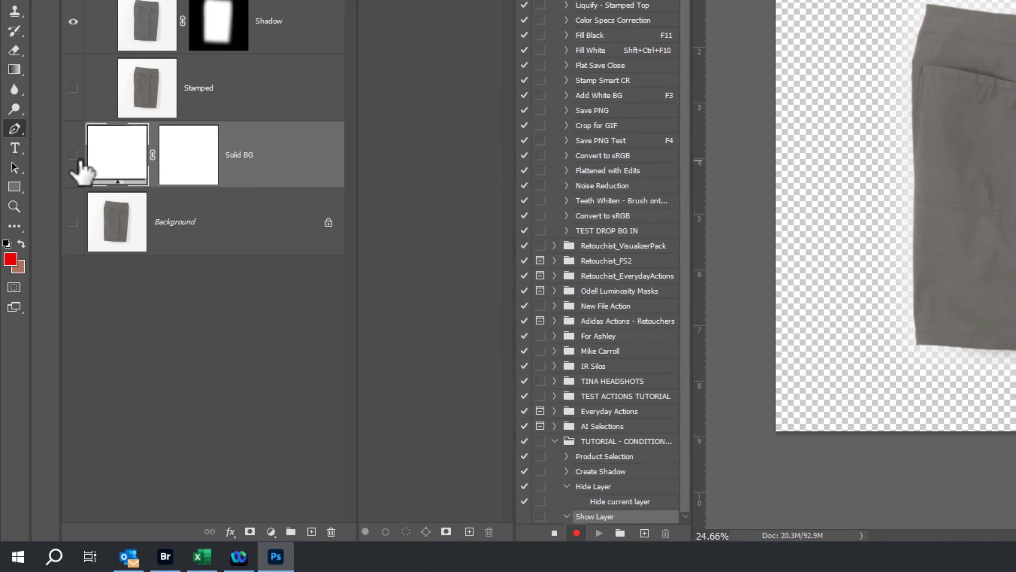
left_click(73, 155)
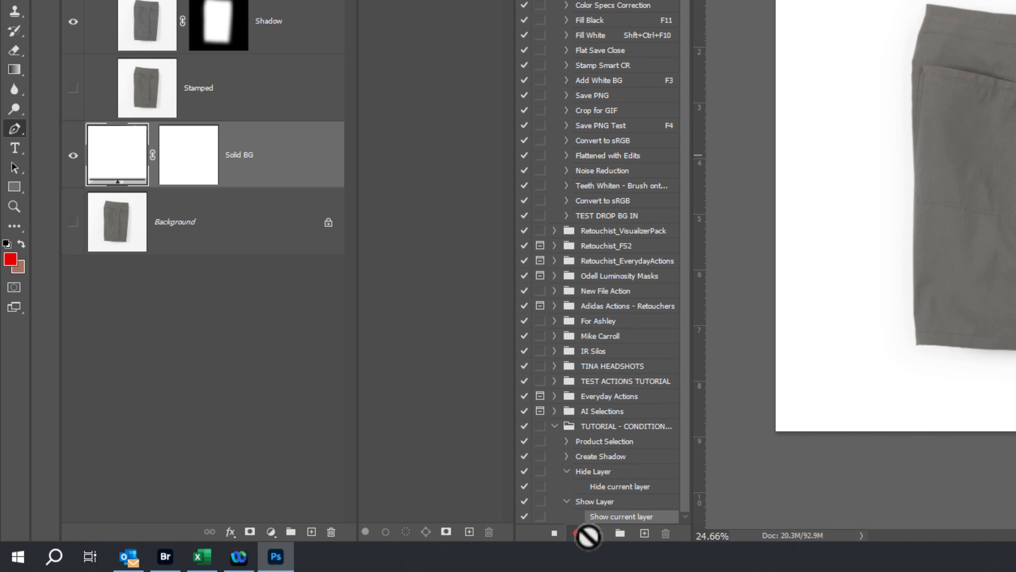
left_click(554, 533)
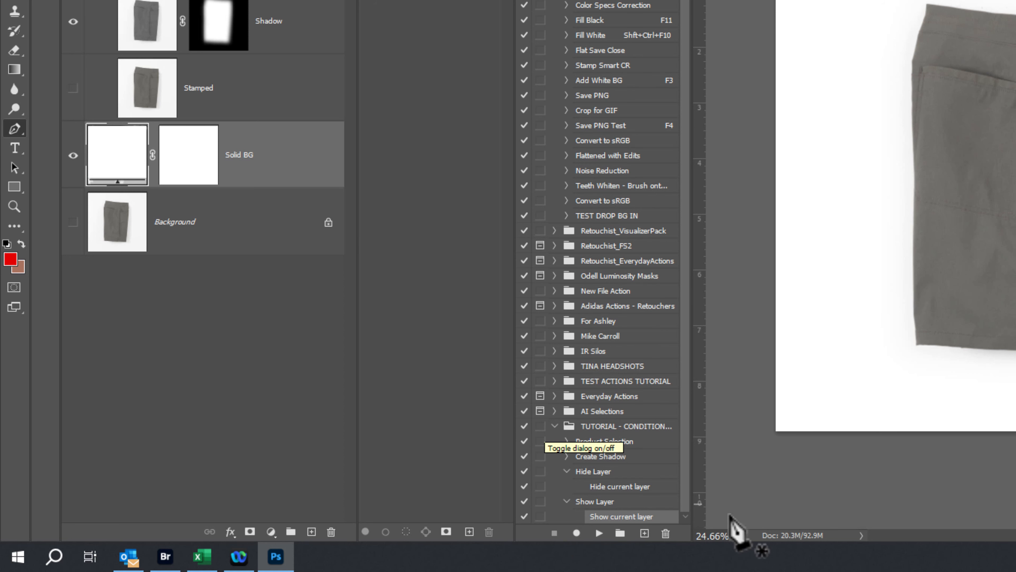
Create a new action named "Output - With Transparent w/ Shadow" in the TUTORIAL - CONDITIONALS set and start recording it
left_click(644, 532)
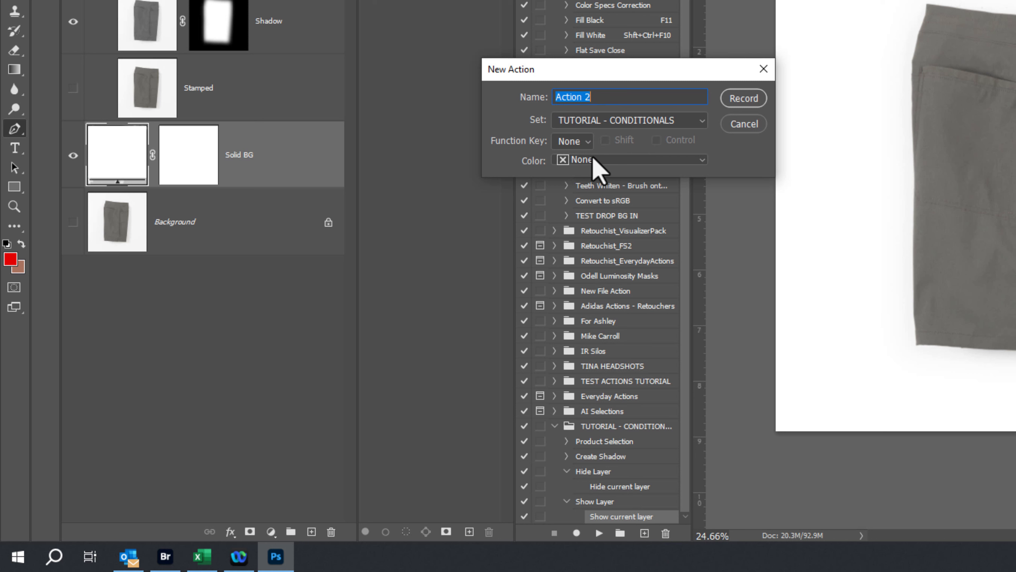
type("Output - With Shadow")
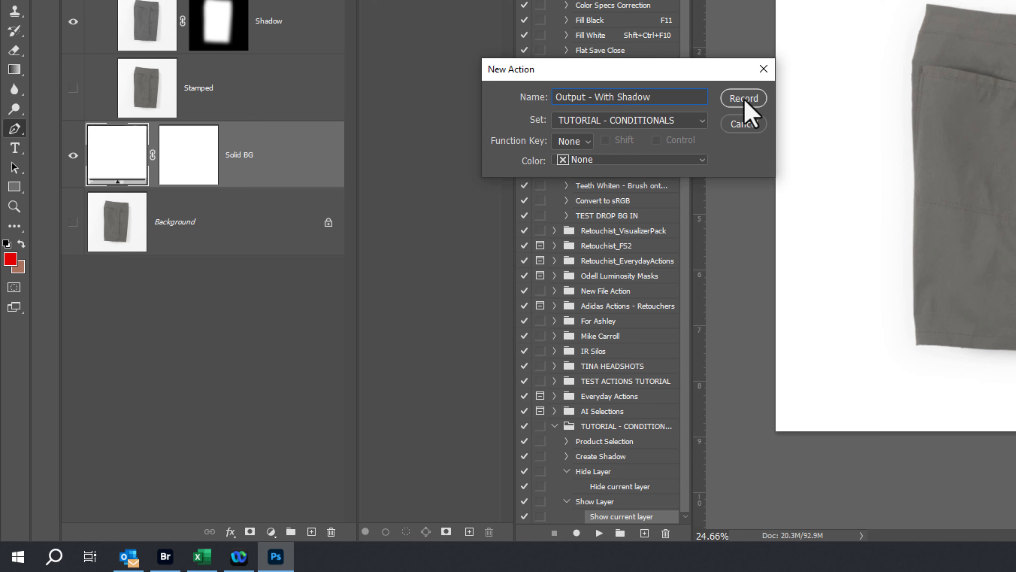
key("BackSpace")
key("BackSpace")
key("BackSpace")
key("BackSpace")
key("BackSpace")
key("BackSpace")
type("Transparent w/ Shadow")
key("Return")
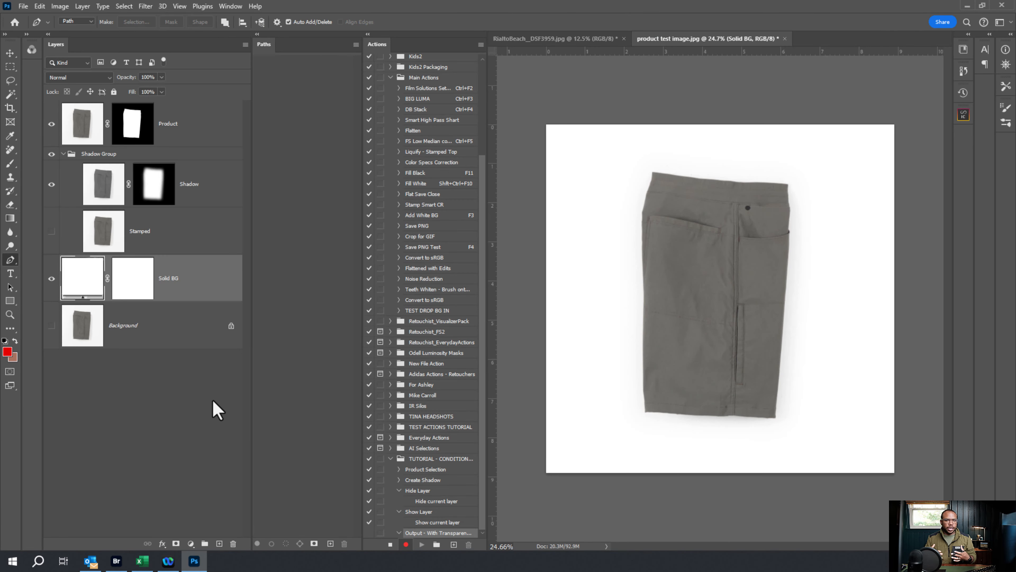
Record deselecting all layers and selecting Solid BG, and insert a conditional that plays Hide Layer if Layer Is Visible, otherwise None
left_click(206, 384)
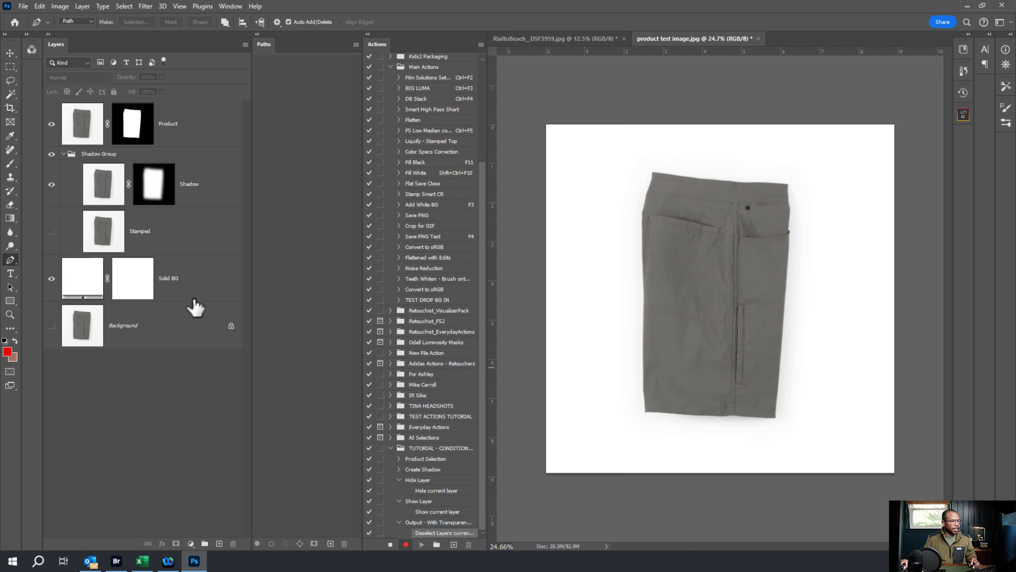
left_click(203, 283)
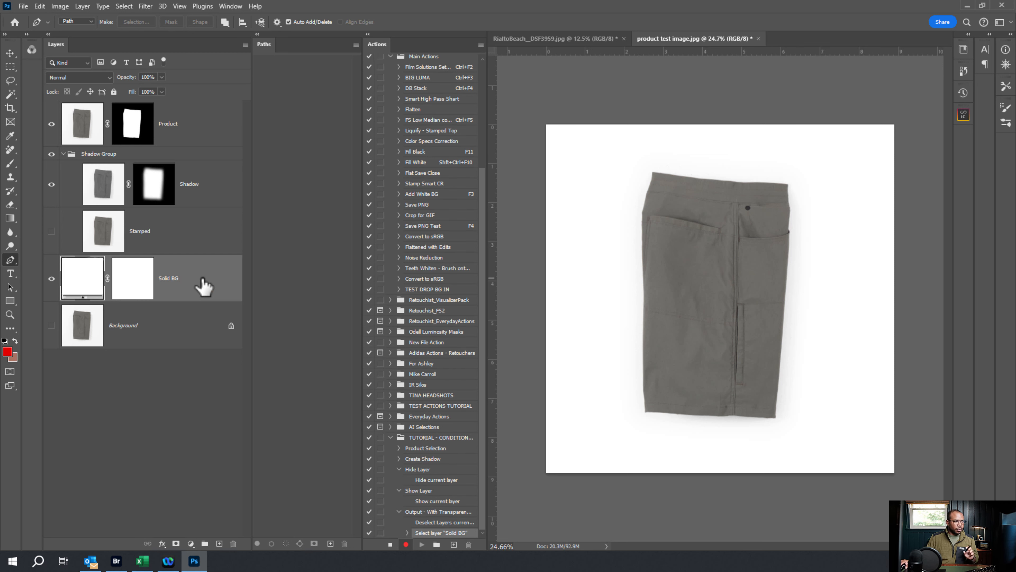
left_click(481, 45)
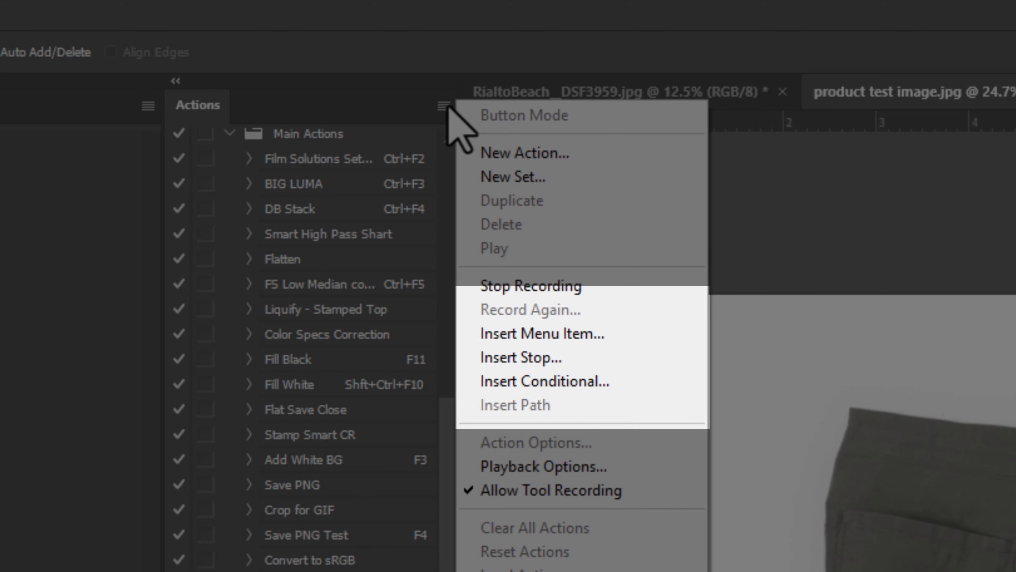
left_click(568, 383)
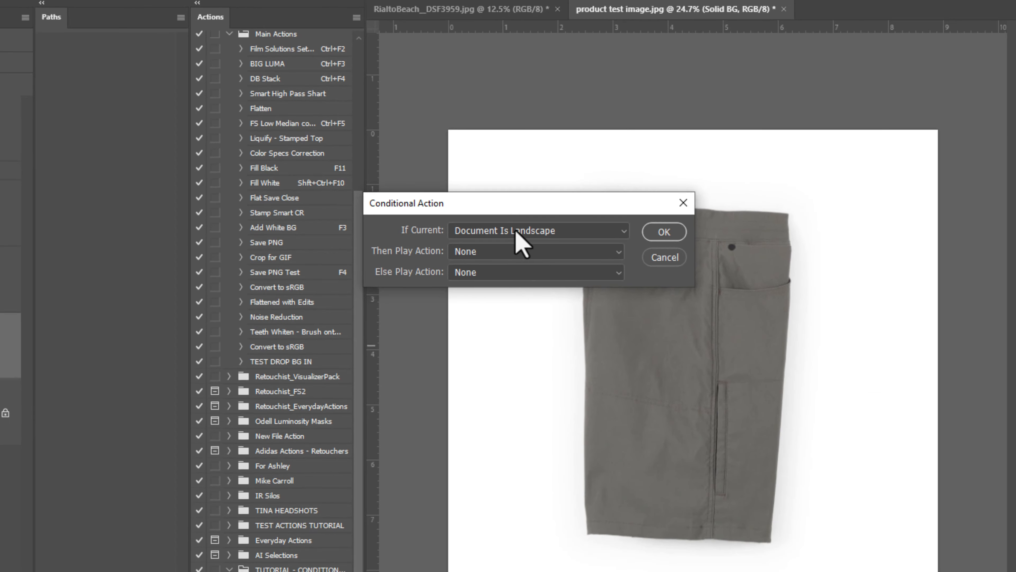
left_click(852, 511)
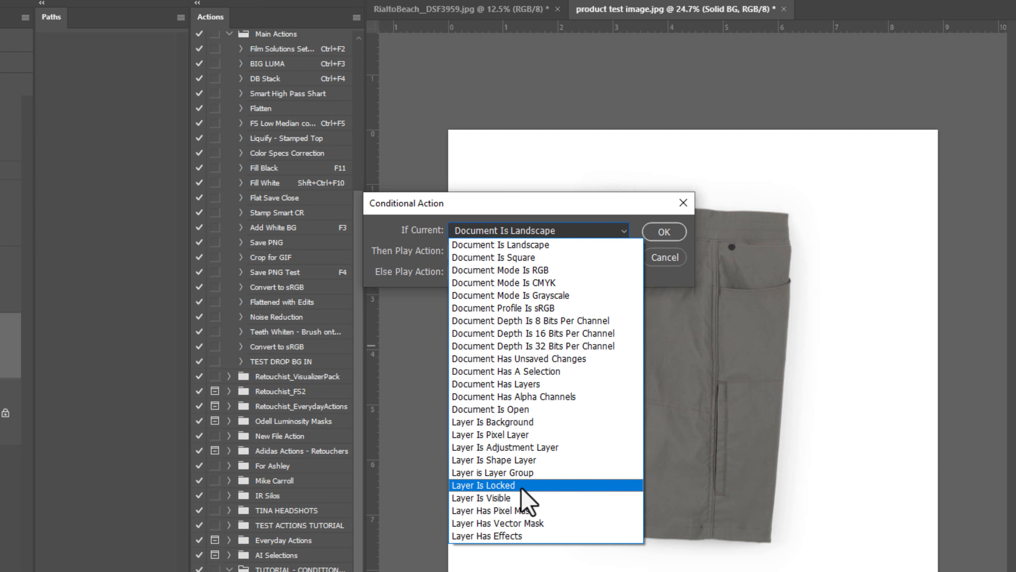
left_click(519, 499)
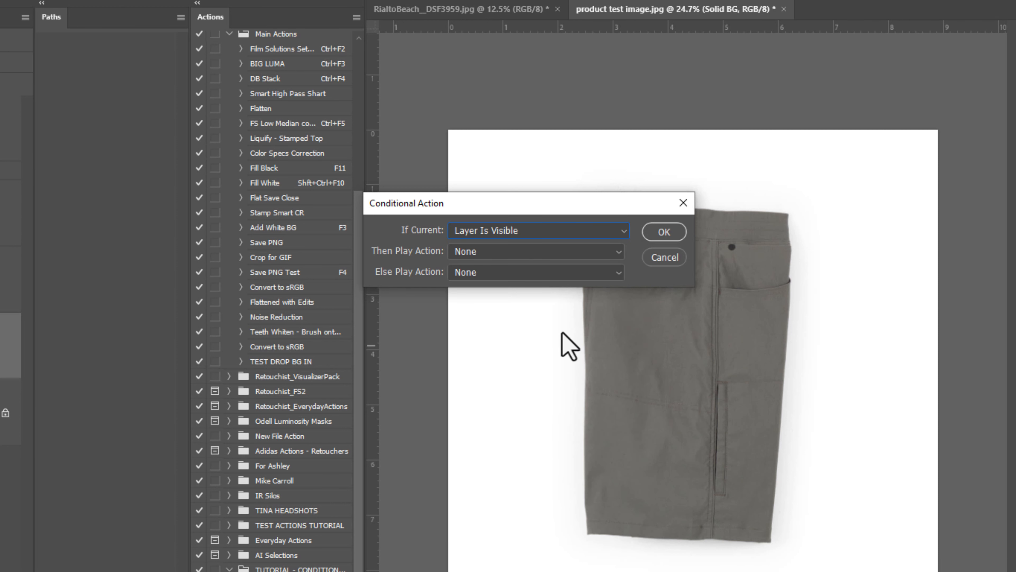
left_click(484, 250)
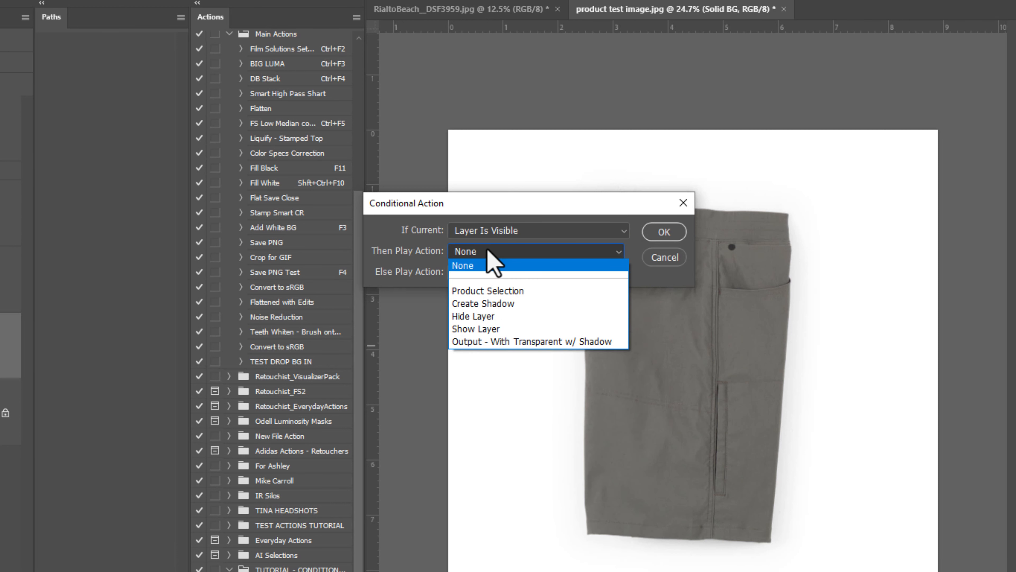
left_click(507, 317)
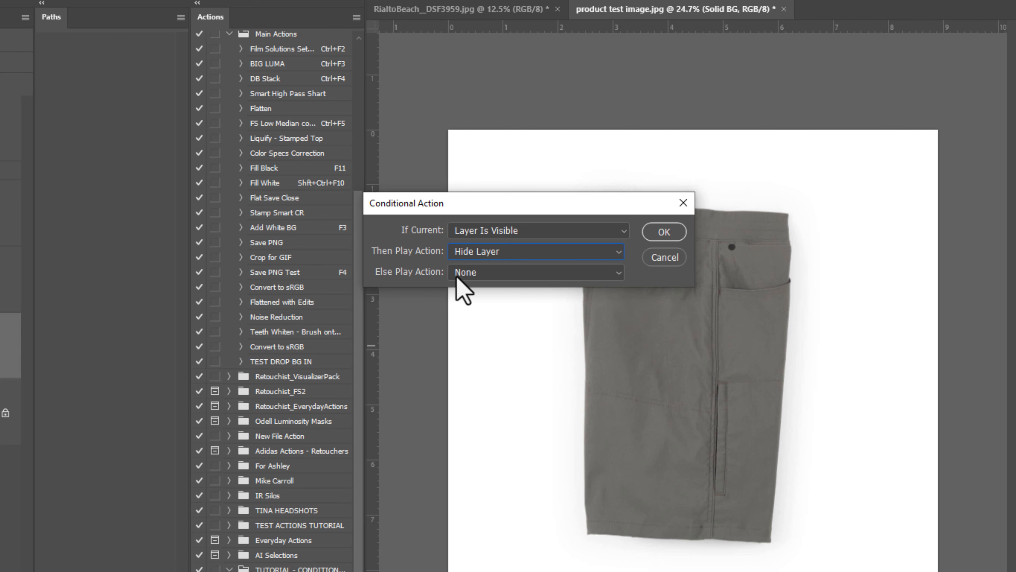
left_click(676, 235)
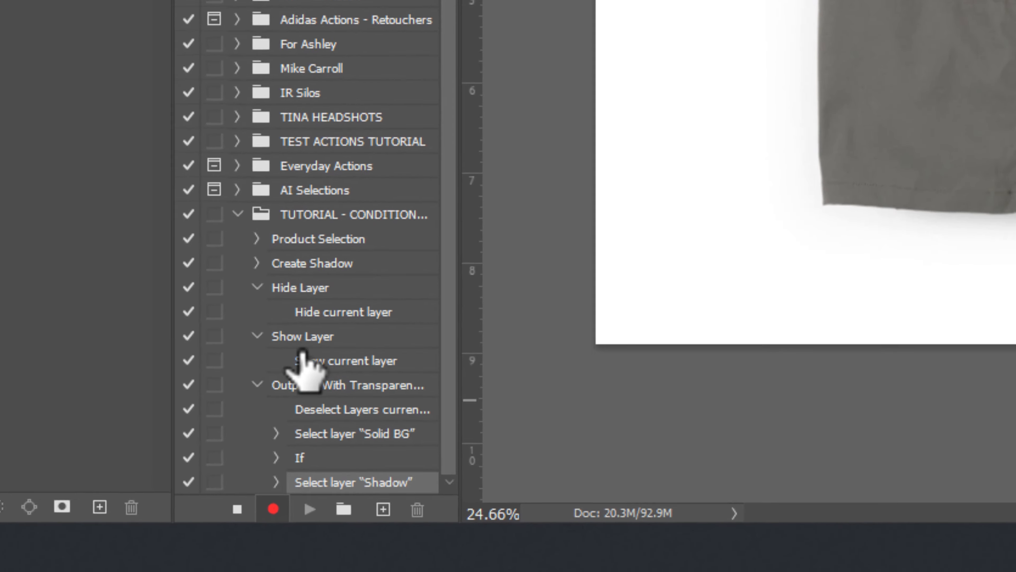
Record playing the Show Layer action on the selected Shadow layer as part of the output action
left_click(306, 338)
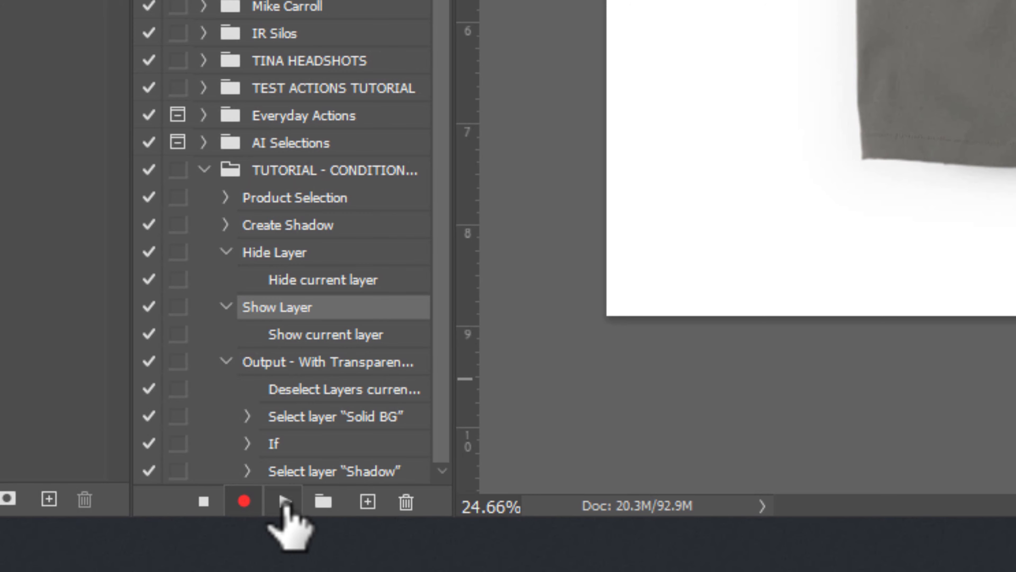
left_click(284, 502)
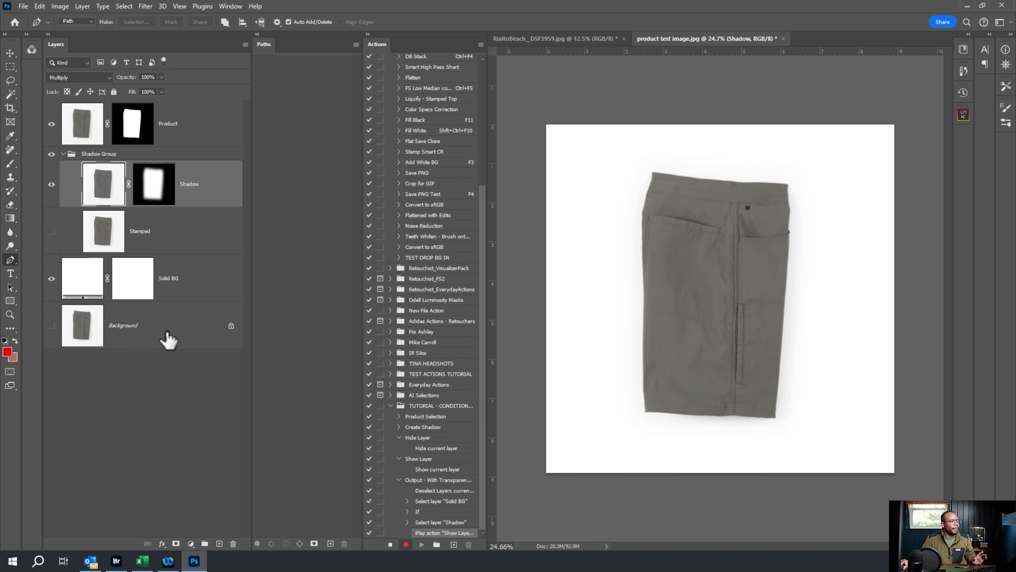
Record selecting the Background layer, insert a conditional that plays Hide Layer if Layer Is Visible, otherwise None, and stop recording
left_click(168, 339)
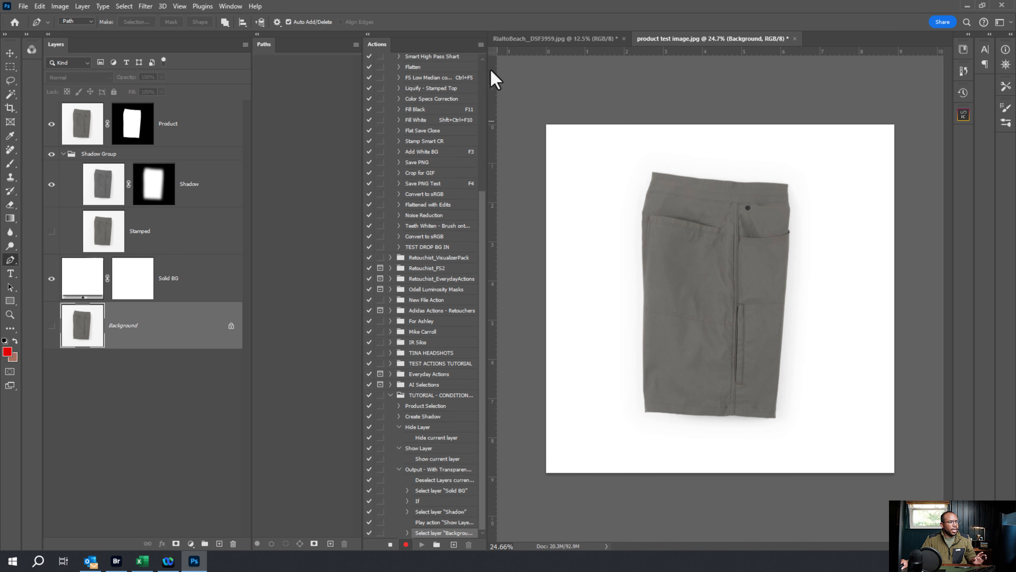
left_click(481, 44)
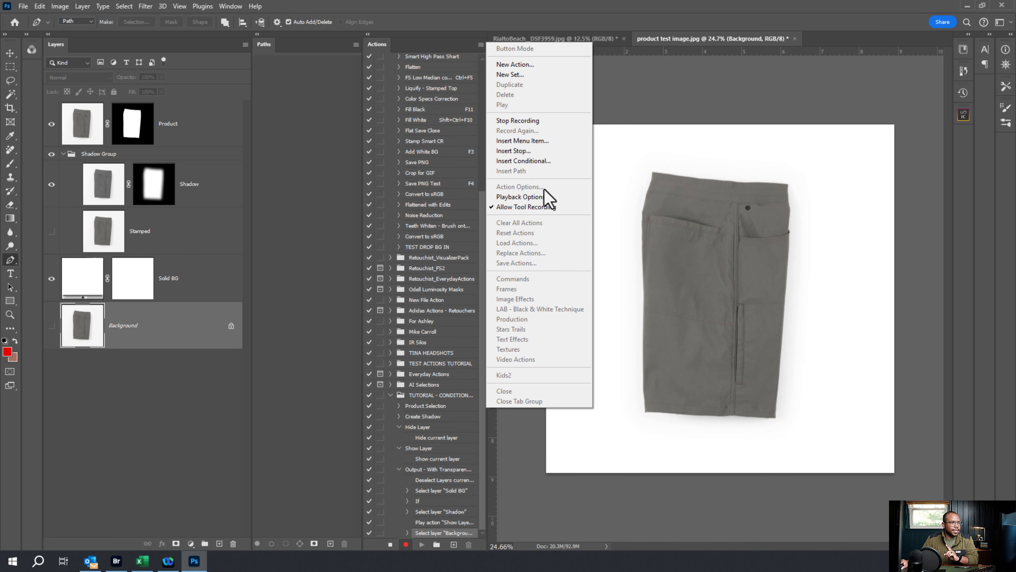
left_click(549, 161)
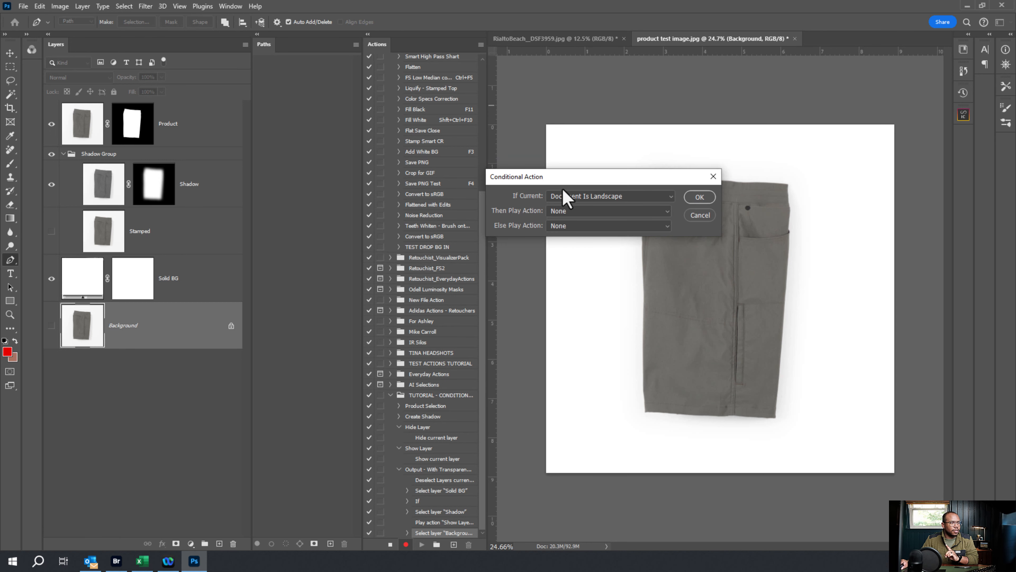
left_click(563, 196)
left_click(607, 387)
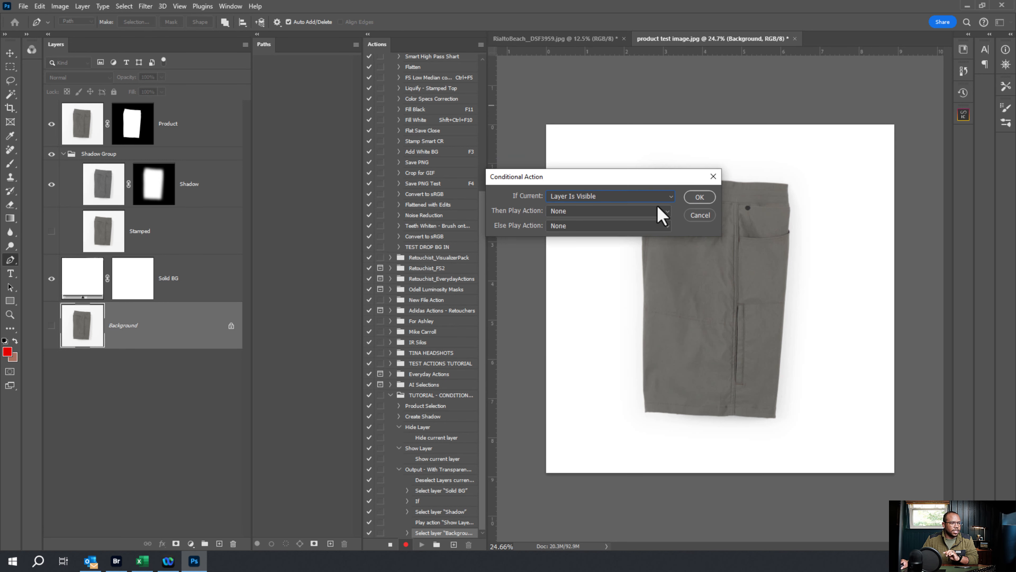
left_click(656, 211)
left_click(635, 256)
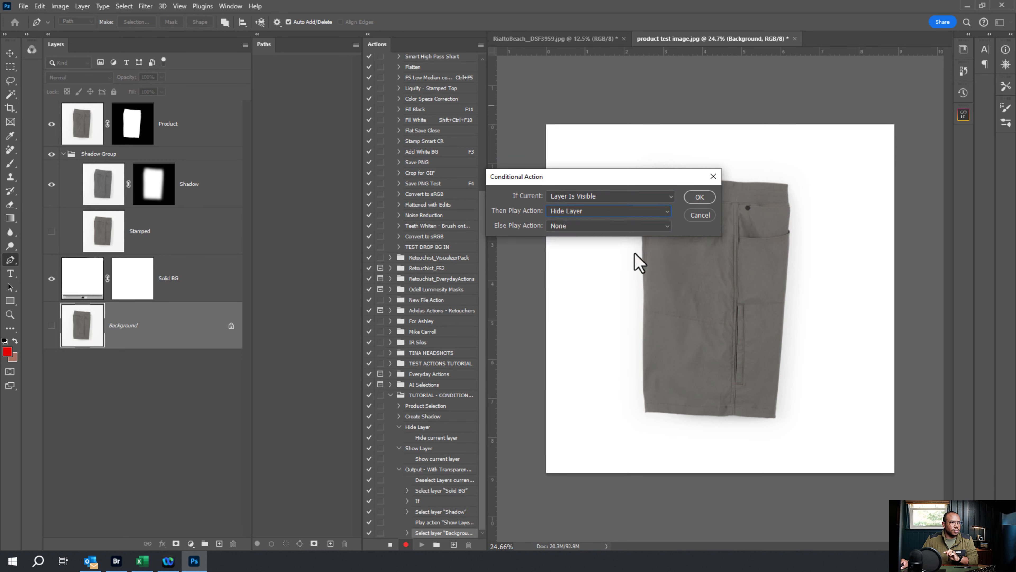
left_click(700, 197)
left_click(391, 544)
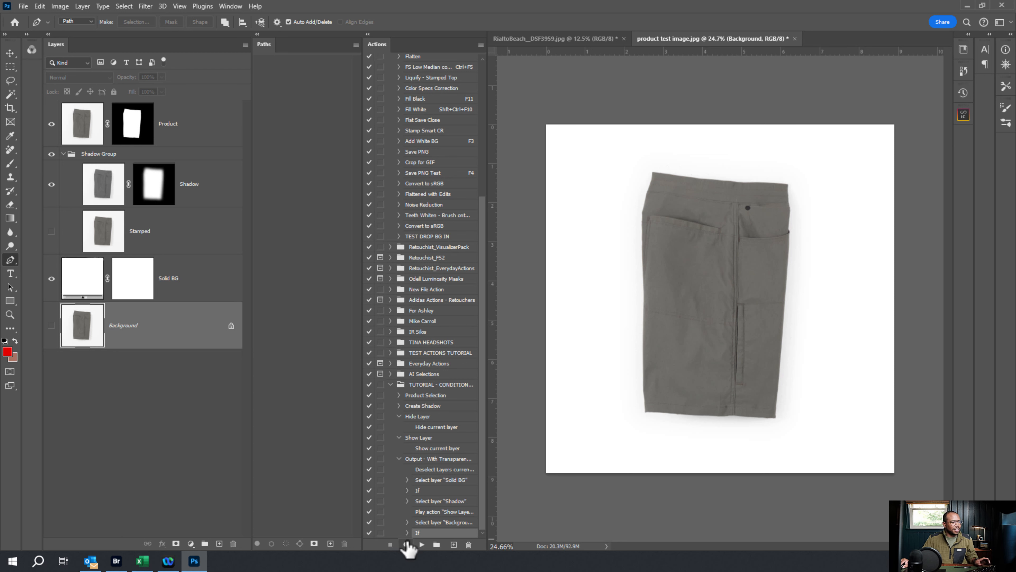
Resume recording, select the Stamped layer, insert a conditional that plays Hide Layer if Layer Is Visible, otherwise None, and stop recording
left_click(406, 545)
left_click(178, 244)
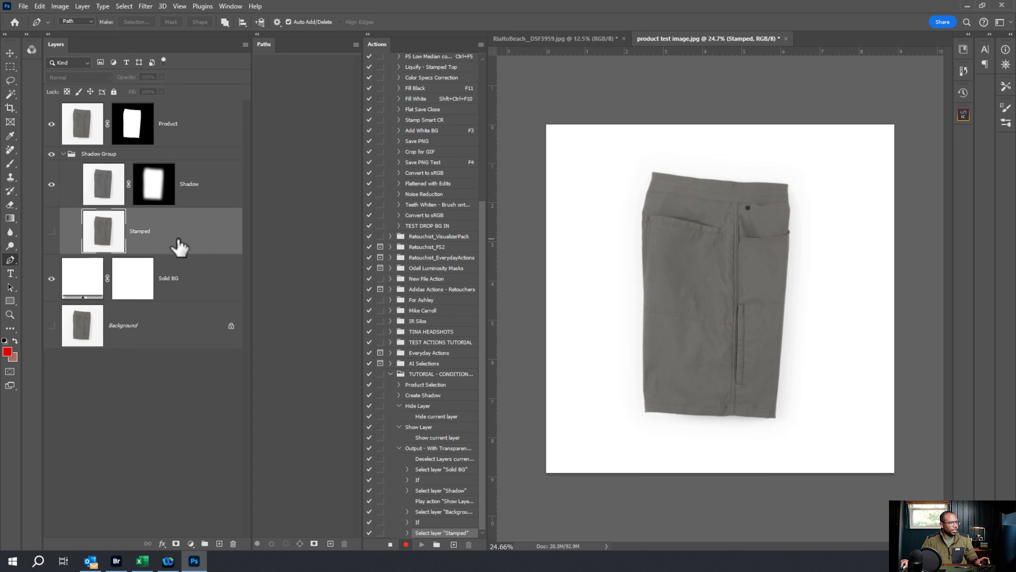
left_click(481, 45)
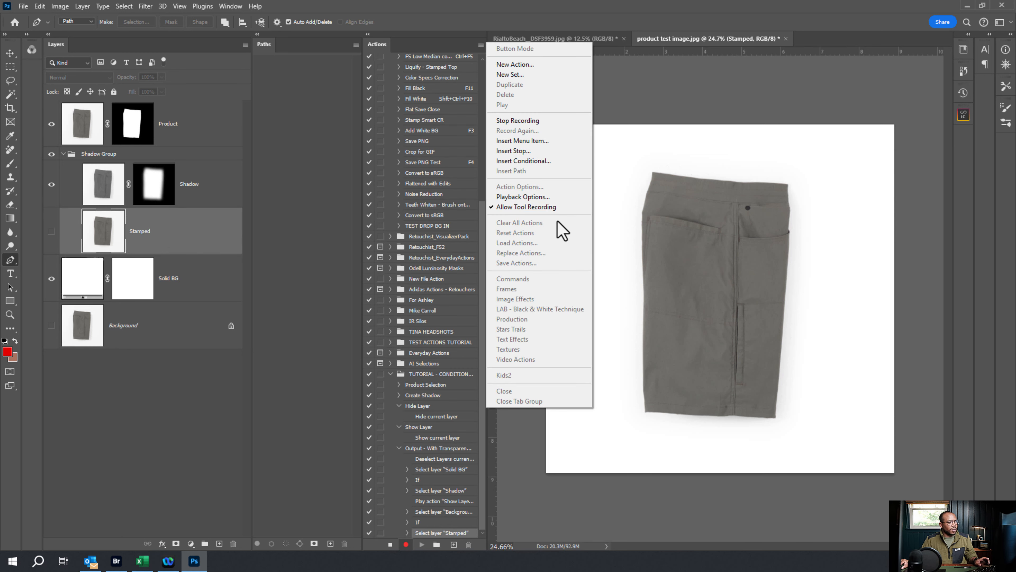
left_click(546, 161)
left_click(608, 197)
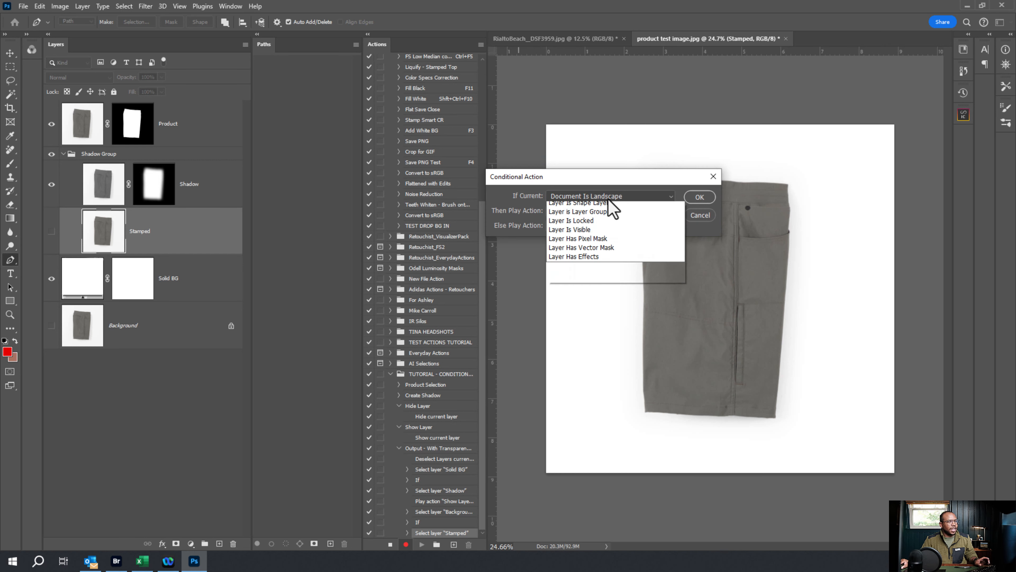
left_click(608, 196)
left_click(606, 211)
left_click(594, 196)
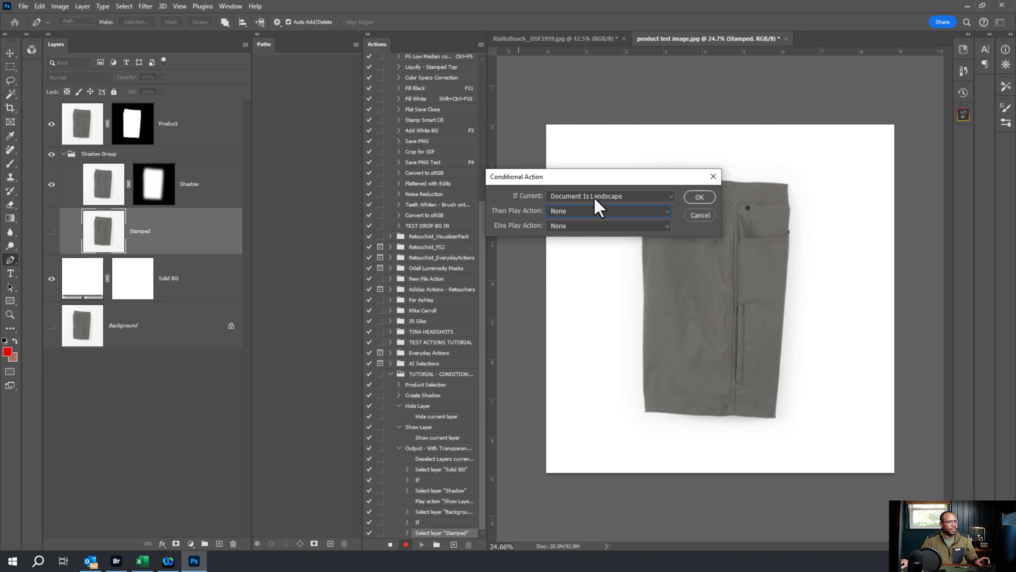
left_click(594, 196)
left_click(620, 386)
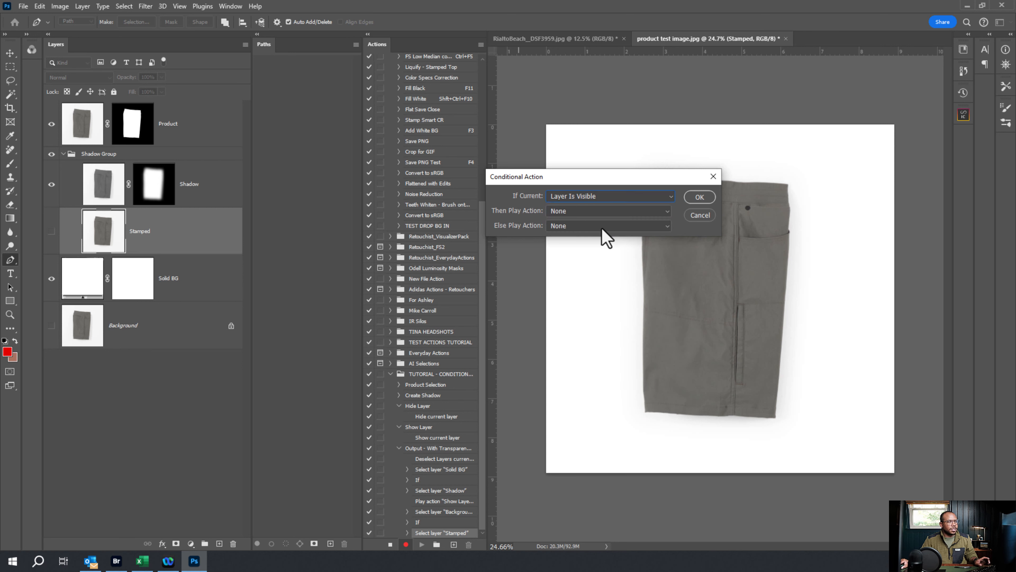
left_click(594, 211)
left_click(593, 259)
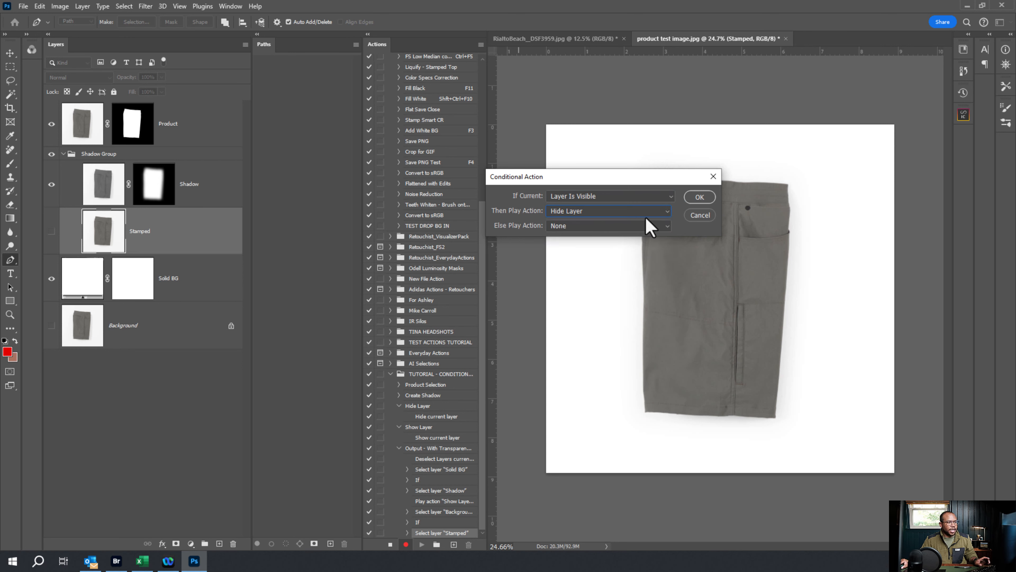
left_click(700, 197)
left_click(390, 546)
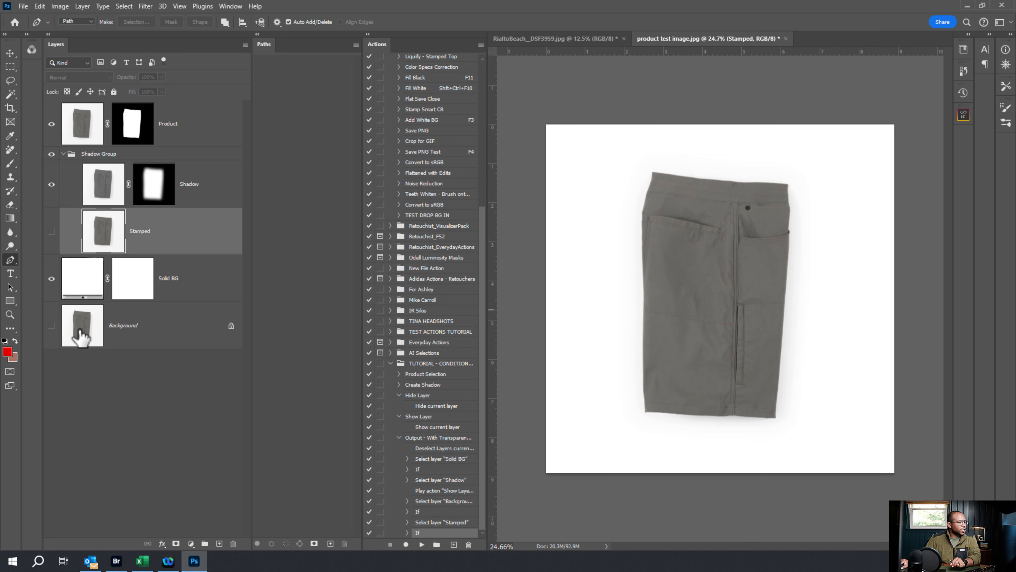
Make the Background and Stamped layers visible and play the "Output - With Transparent w/ Shadow" action to test it
left_click(52, 326)
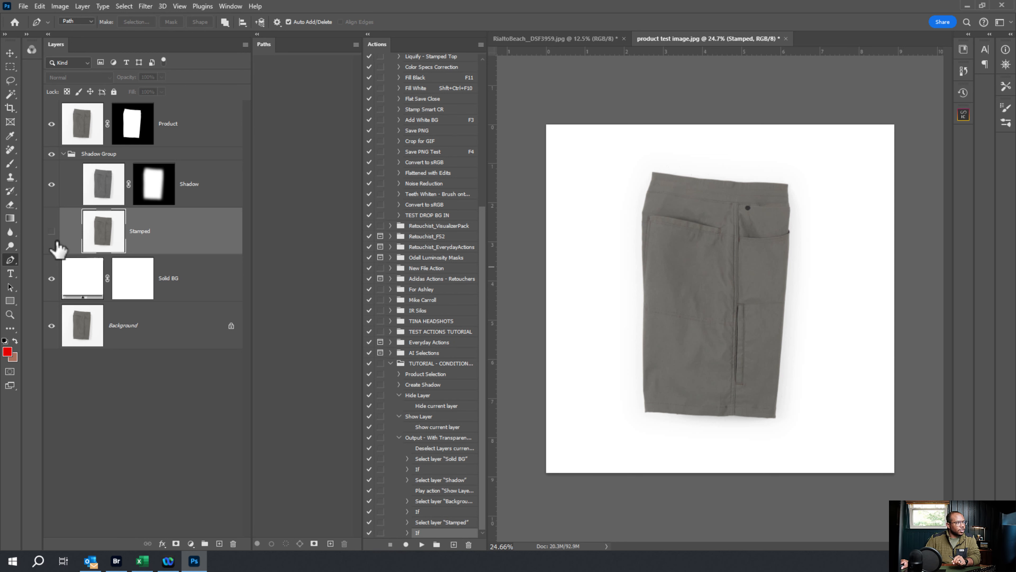
left_click(51, 231)
left_click(440, 437)
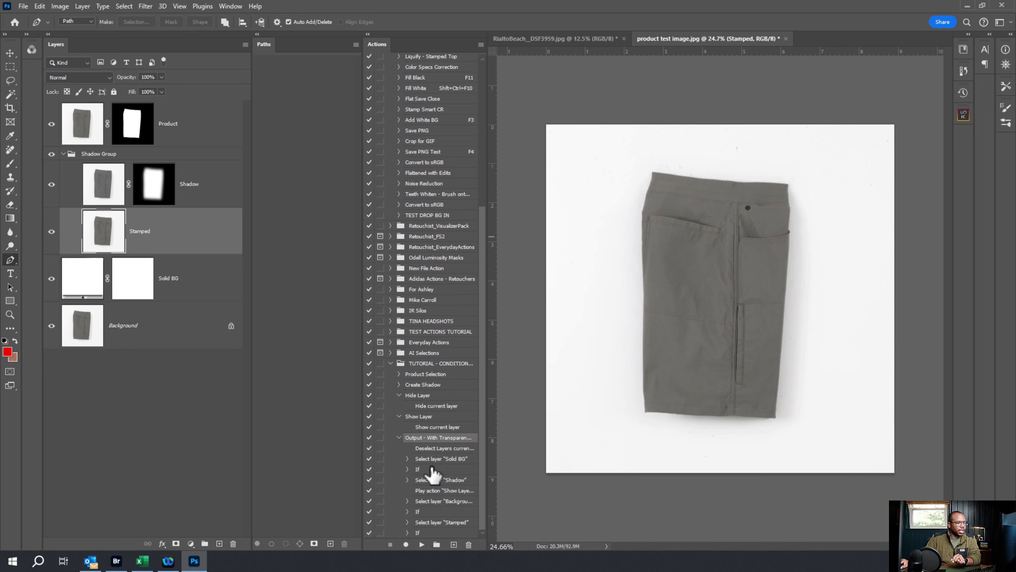
left_click(421, 545)
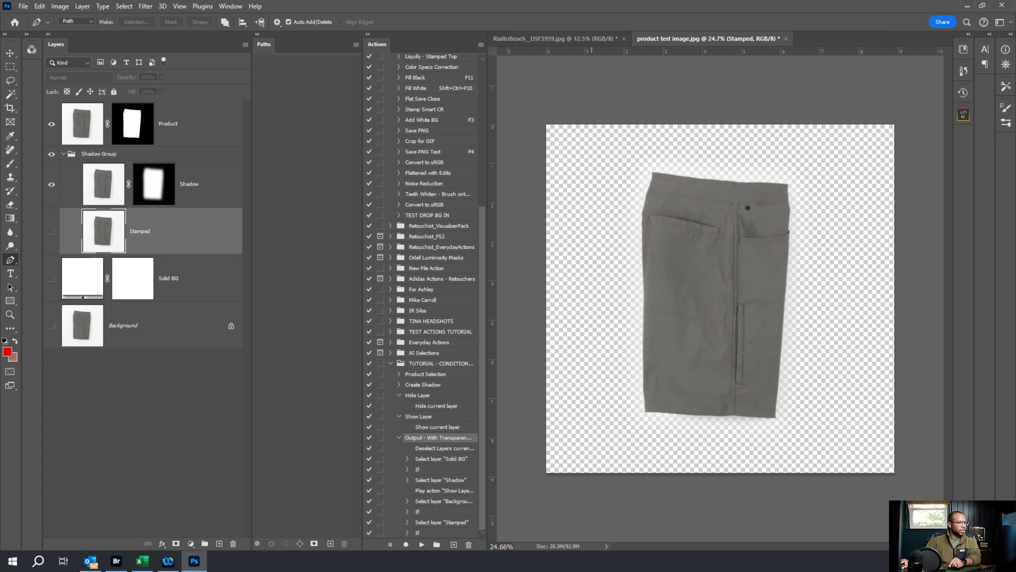
Replay the transparent output action with Solid BG visible, and again with Stamped and Background visible and Shadow hidden
left_click(51, 278)
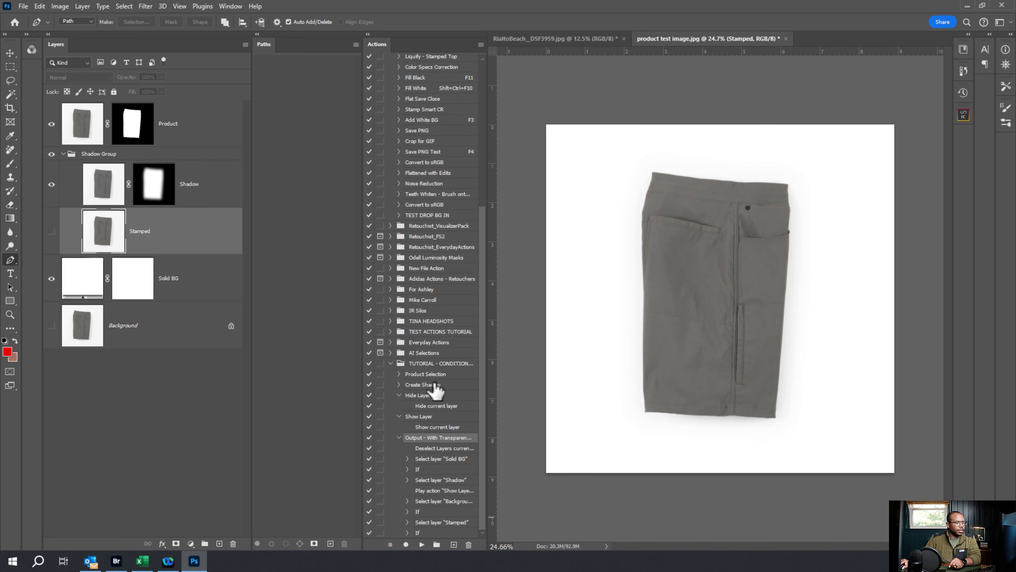
left_click(422, 545)
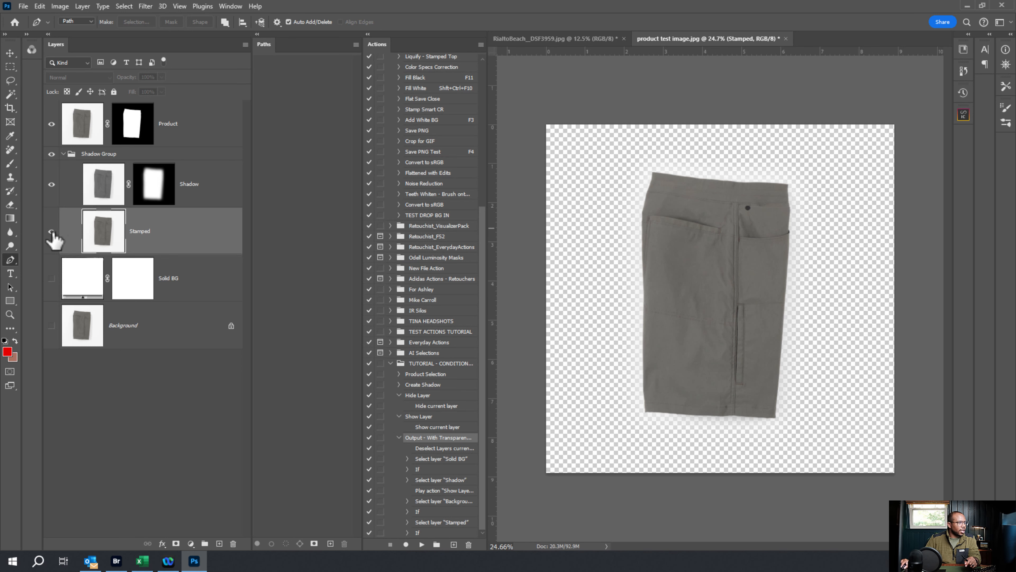
left_click(52, 231)
left_click(51, 185)
left_click(52, 326)
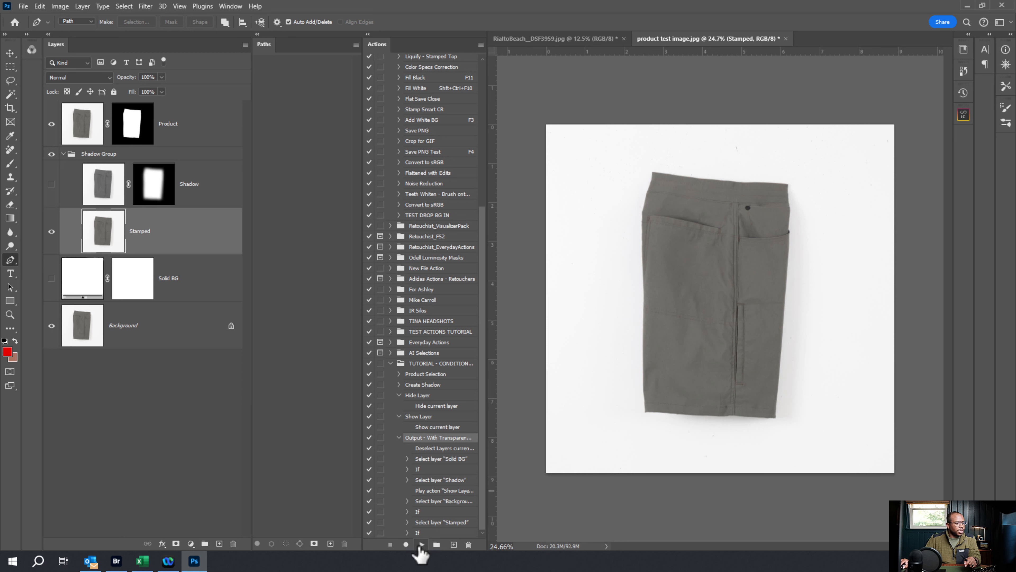
left_click(421, 545)
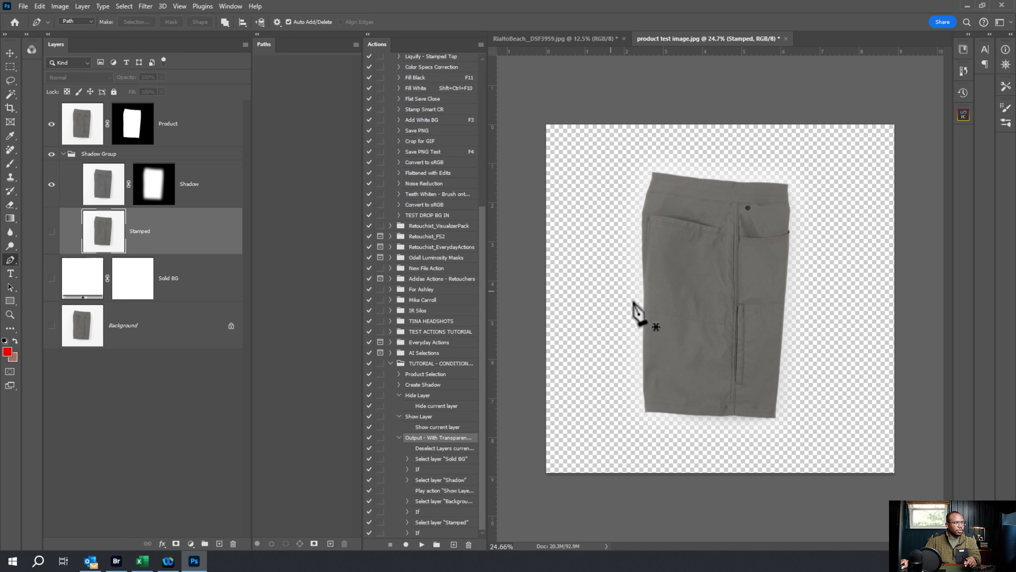
Hide the Shadow layer and start recording a new action named "Output - No Shadow w/ BG" in the TUTORIAL - CONDITIONALS set
left_click(52, 185)
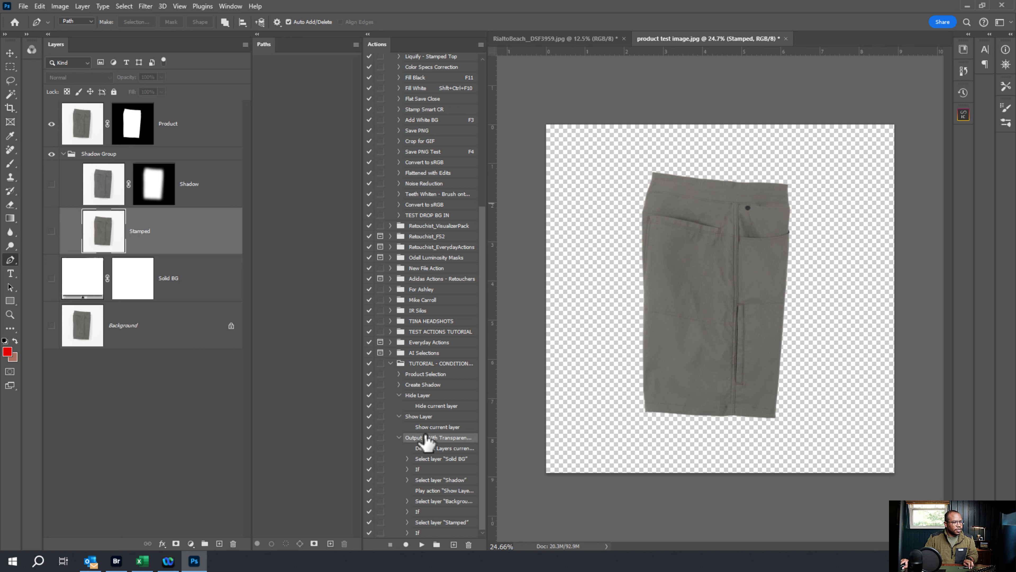
left_click(399, 437)
left_click(454, 545)
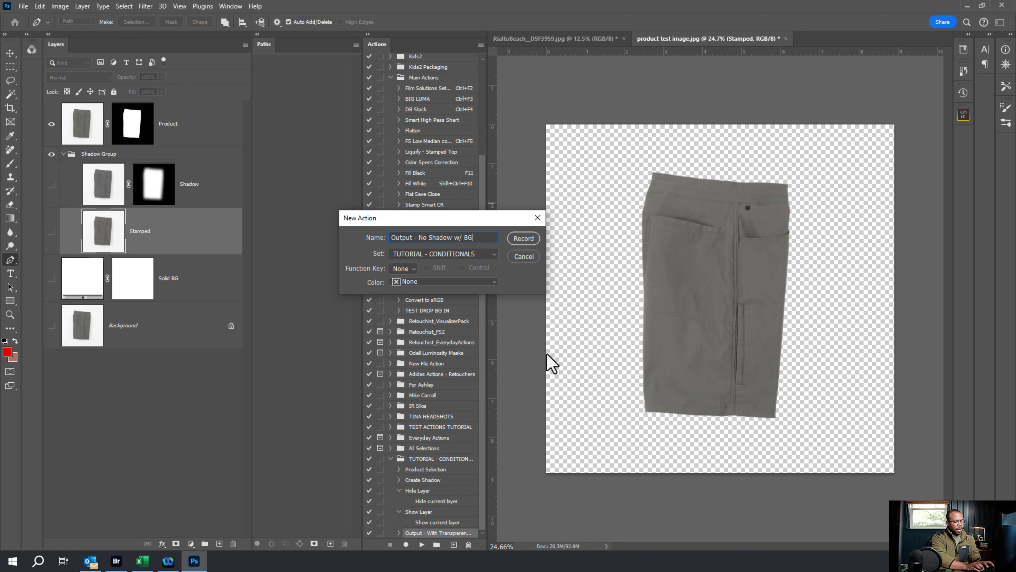
left_click(522, 238)
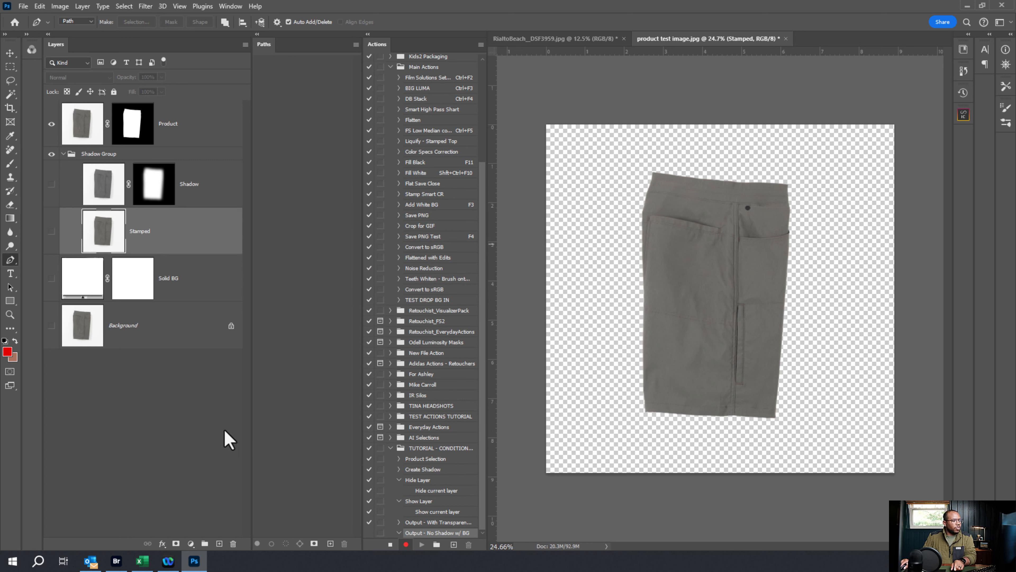
Record deselecting all layers and selecting Shadow, and insert a conditional that plays Hide Layer if Layer Is Visible, otherwise None
left_click(179, 416)
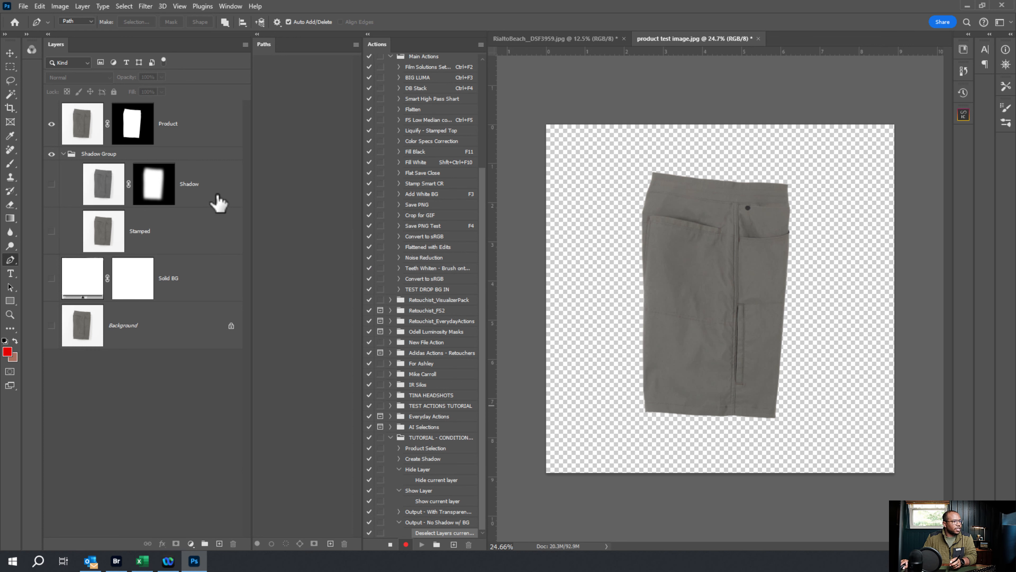
left_click(218, 201)
left_click(481, 45)
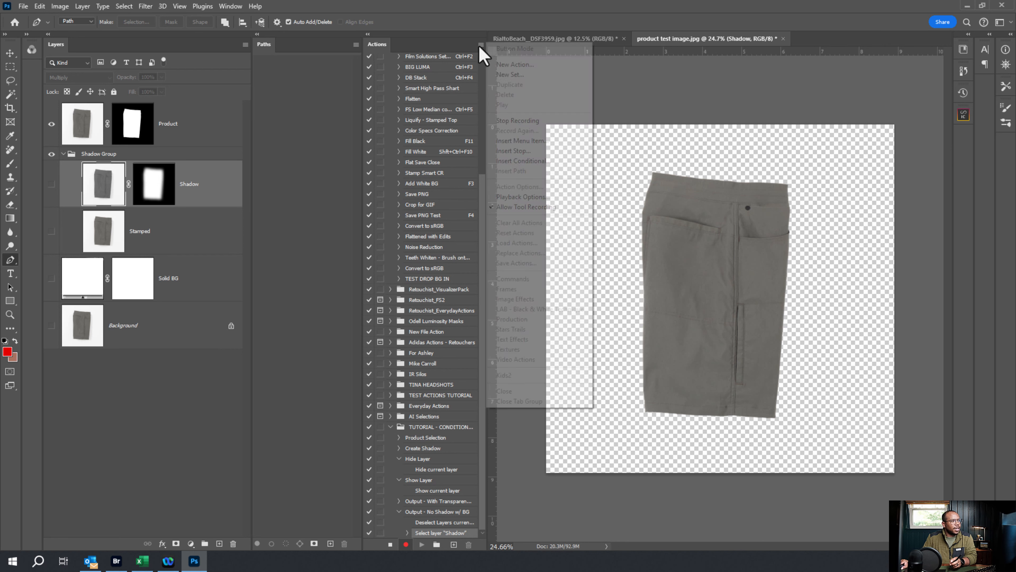
left_click(570, 156)
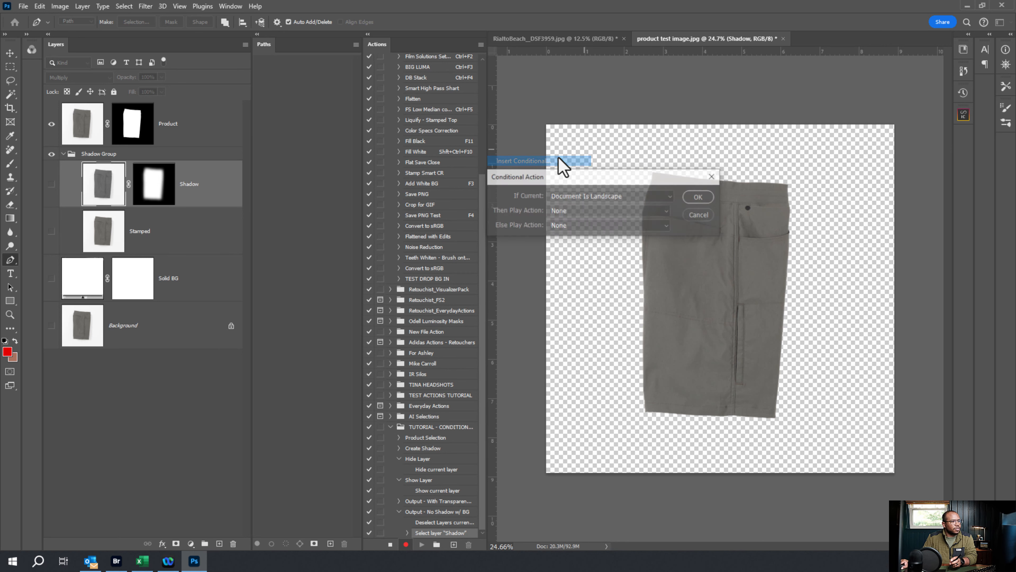
left_click(599, 196)
left_click(604, 375)
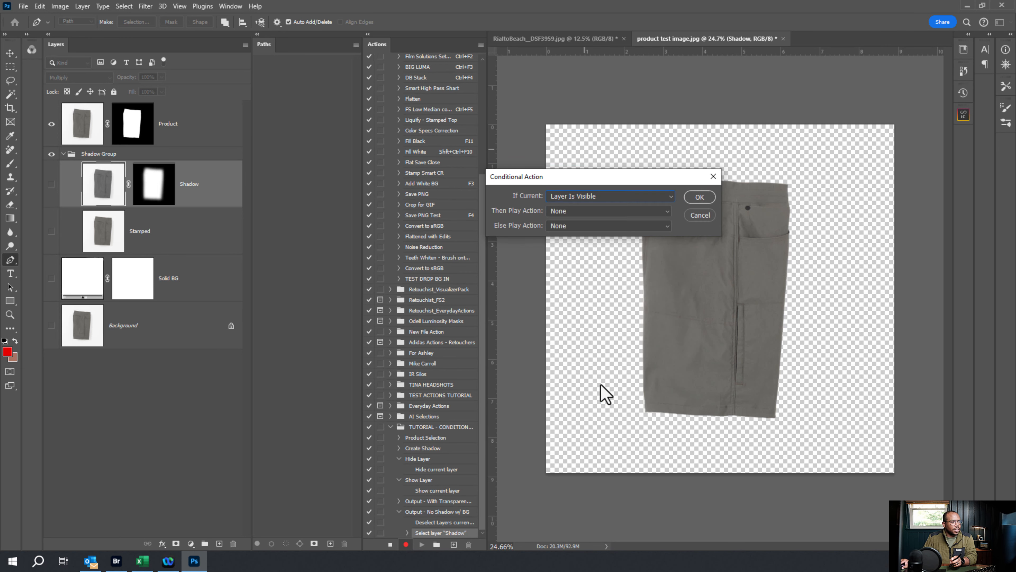
left_click(626, 214)
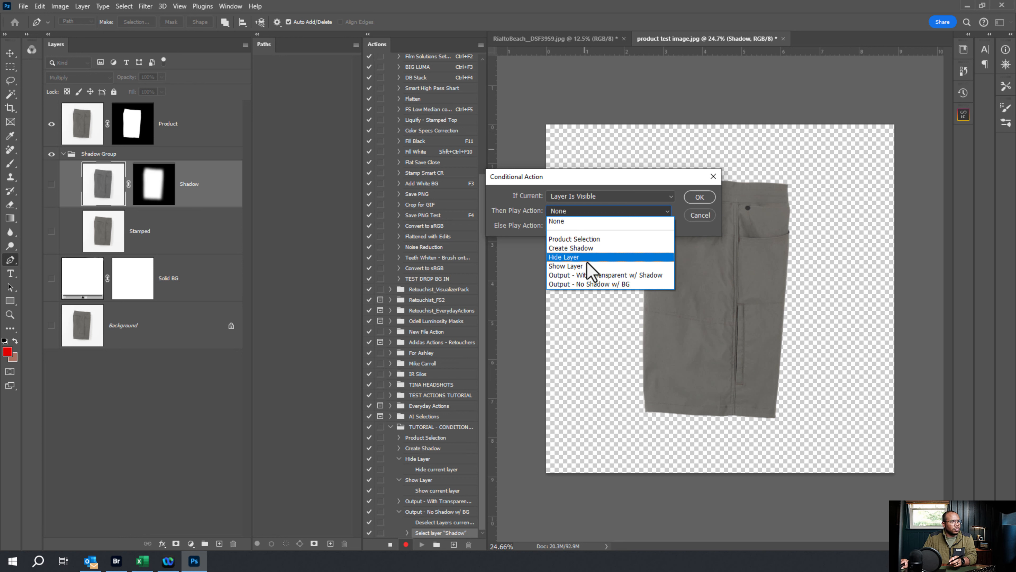
left_click(571, 257)
left_click(699, 197)
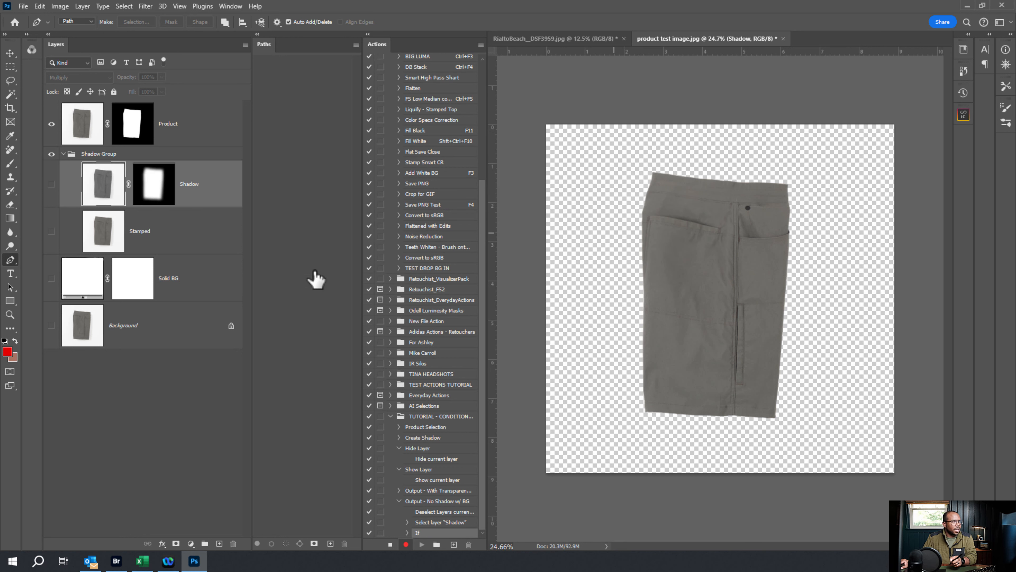
Record selecting the Stamped layer and insert a conditional that plays Hide Layer if Layer Is Visible, otherwise None
left_click(181, 232)
left_click(481, 45)
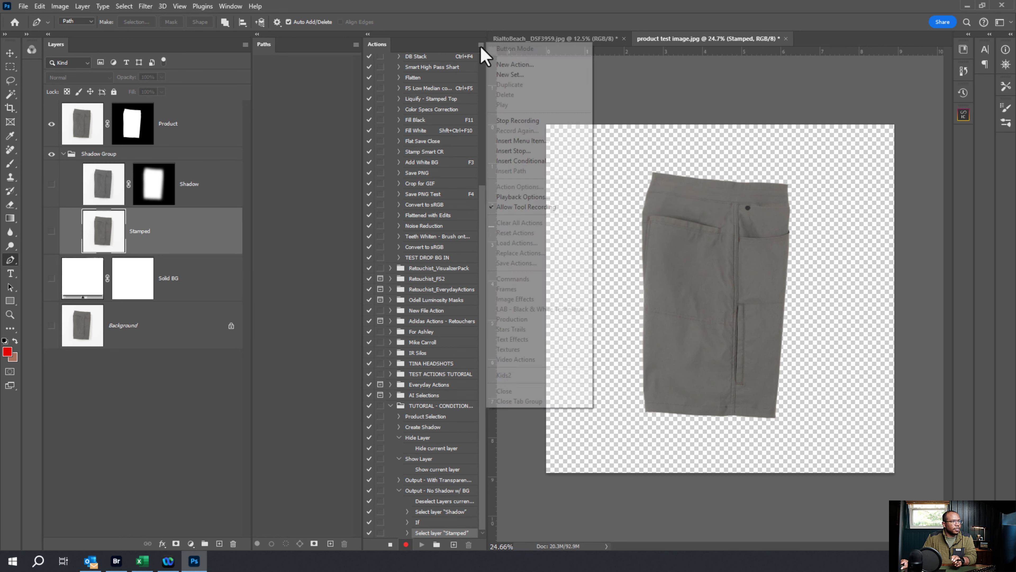
left_click(549, 161)
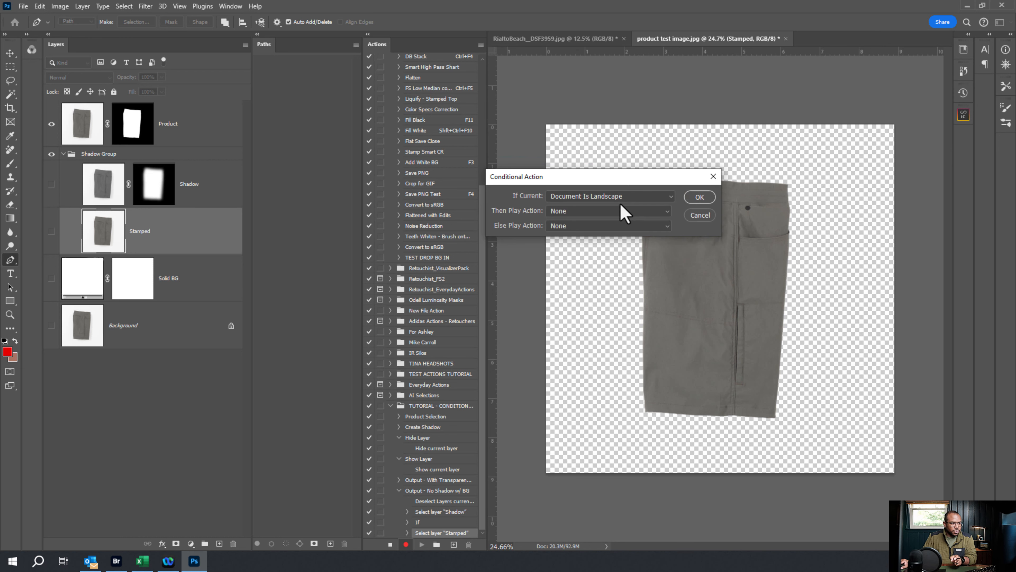
left_click(617, 196)
left_click(593, 389)
left_click(600, 212)
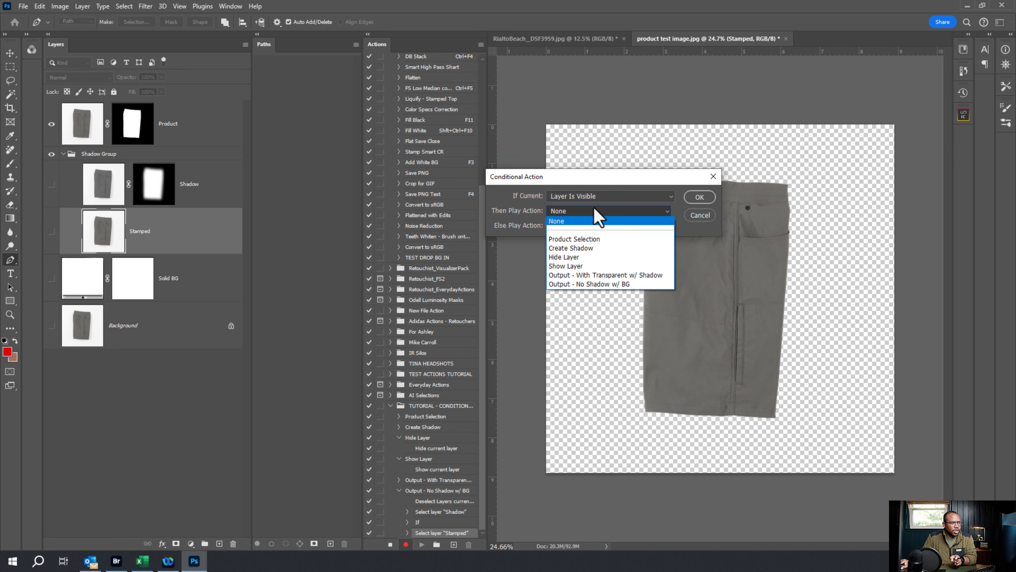
left_click(601, 257)
left_click(697, 197)
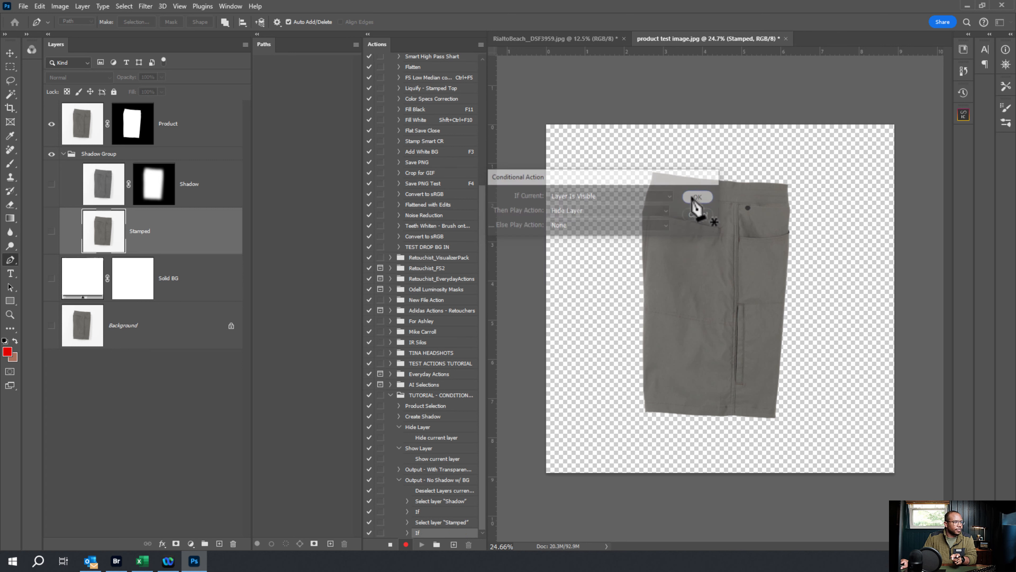
Record selecting the Solid BG layer and playing the Show Layer action on it
left_click(206, 289)
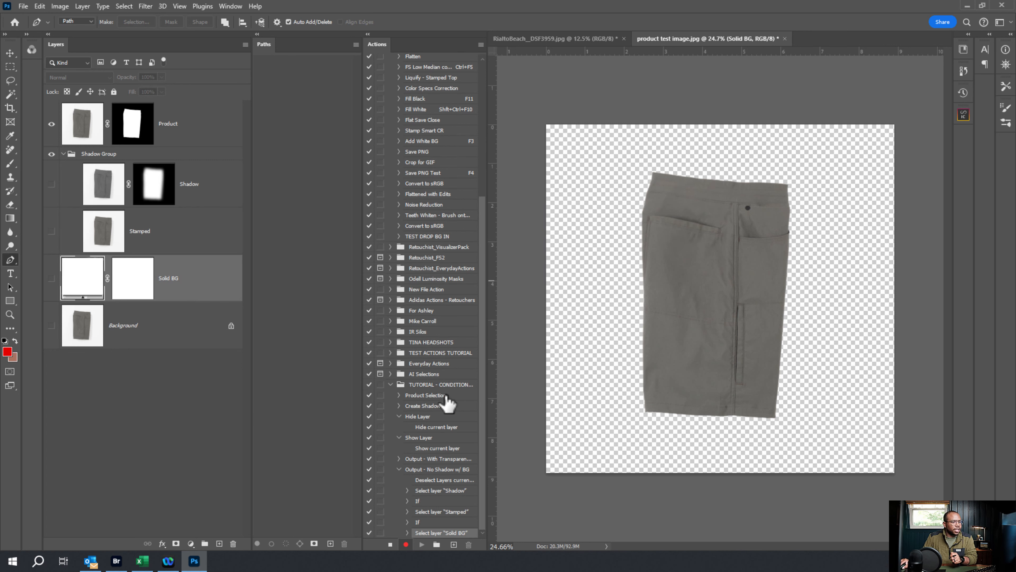
left_click(418, 437)
left_click(421, 544)
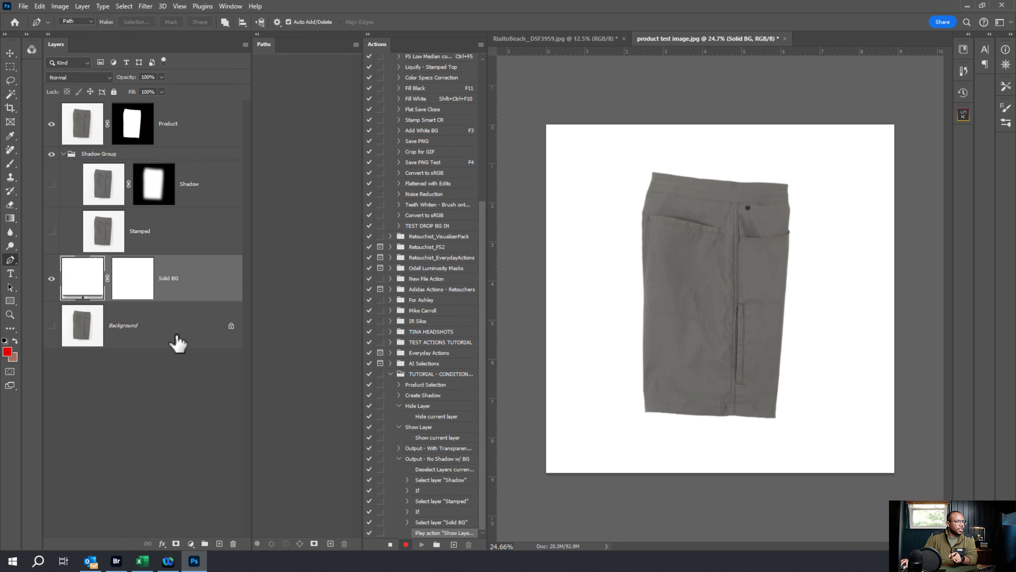
Record selecting the Background layer and insert a conditional that plays Hide Layer if Layer Is Visible, otherwise None
left_click(185, 342)
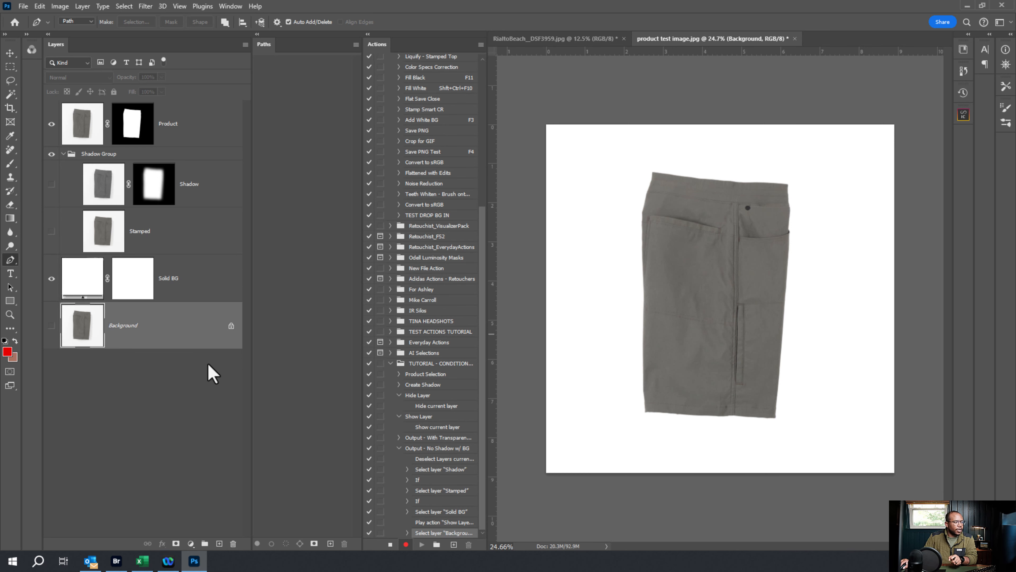
left_click(481, 44)
left_click(556, 160)
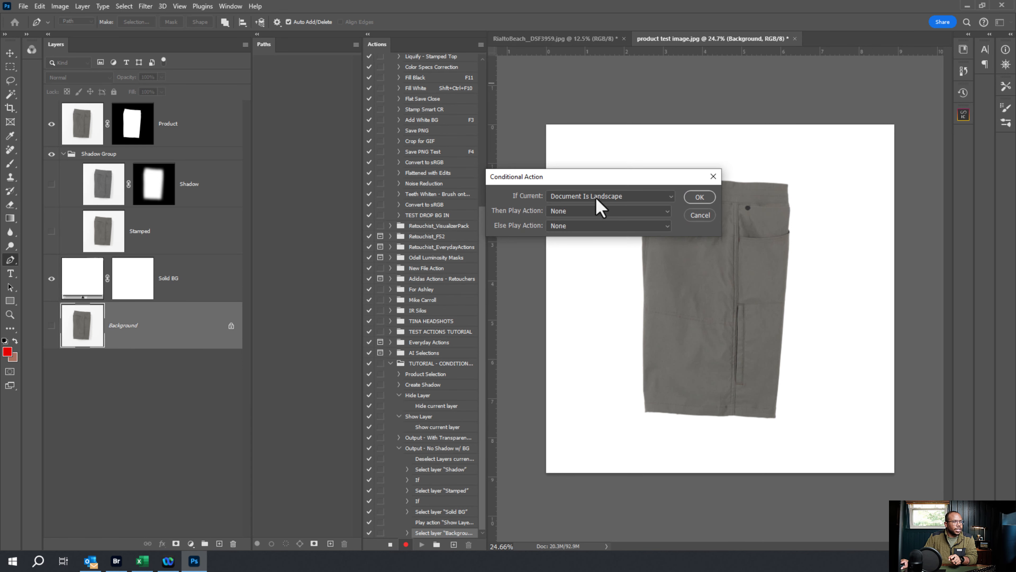
left_click(600, 197)
left_click(615, 385)
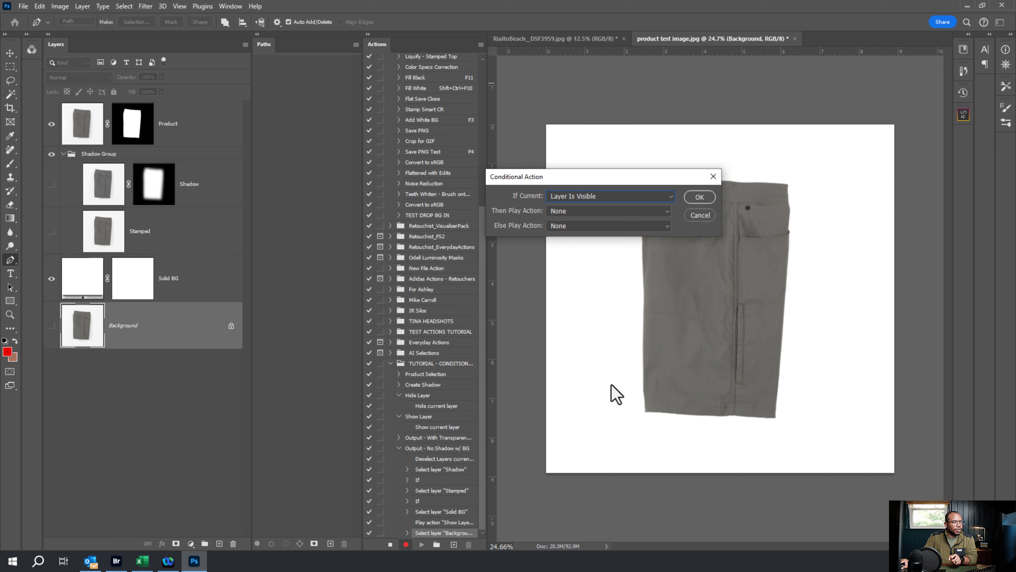
left_click(606, 211)
left_click(622, 262)
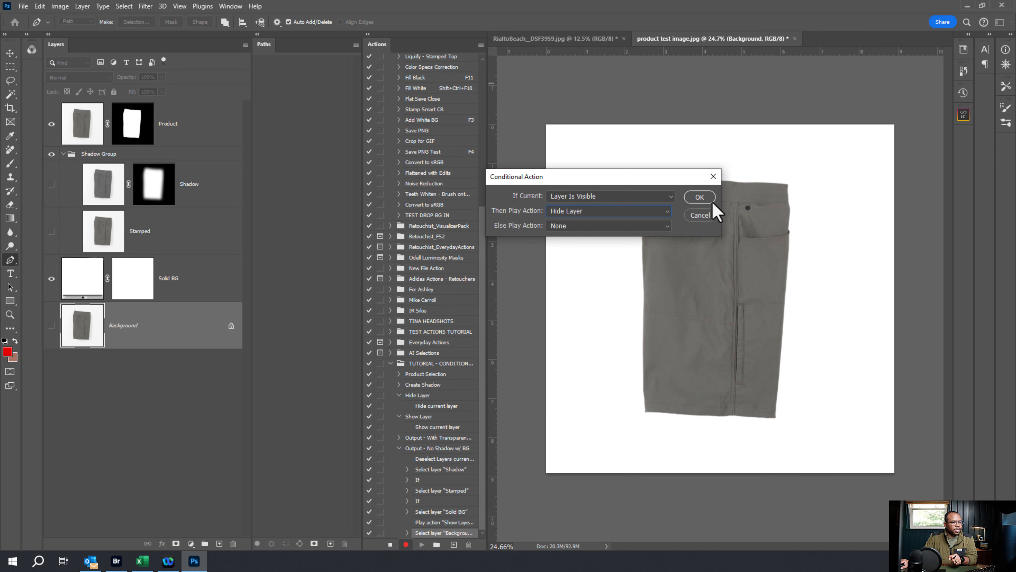
left_click(700, 197)
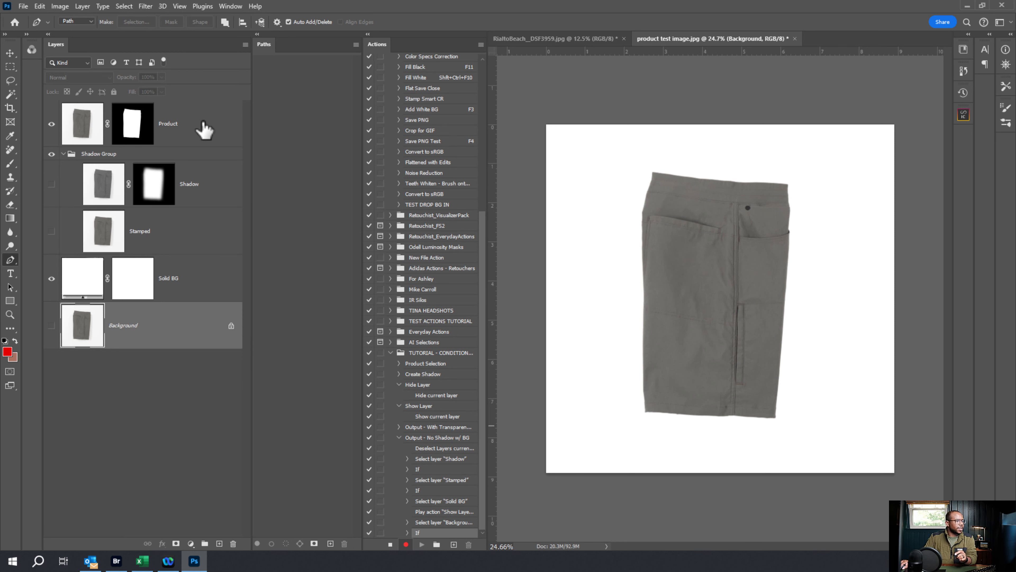
Record selecting the Product layer and playing the Show Layer action on it
left_click(211, 133)
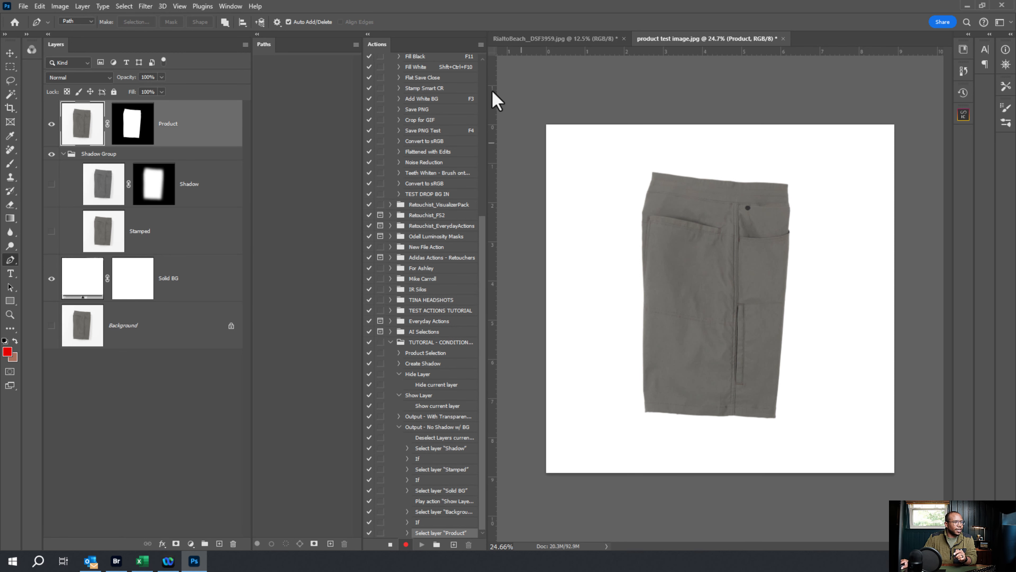
left_click(431, 405)
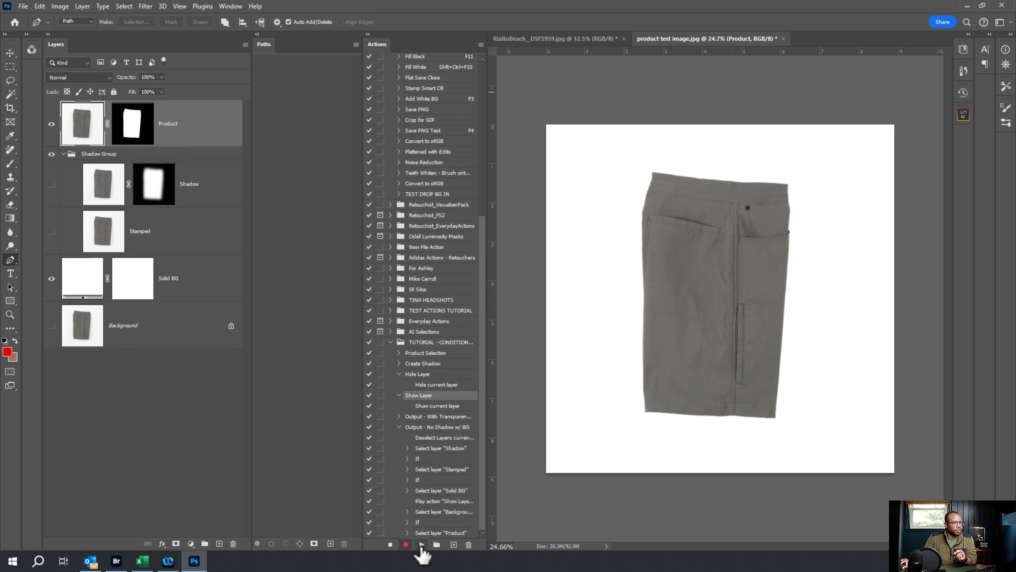
left_click(422, 544)
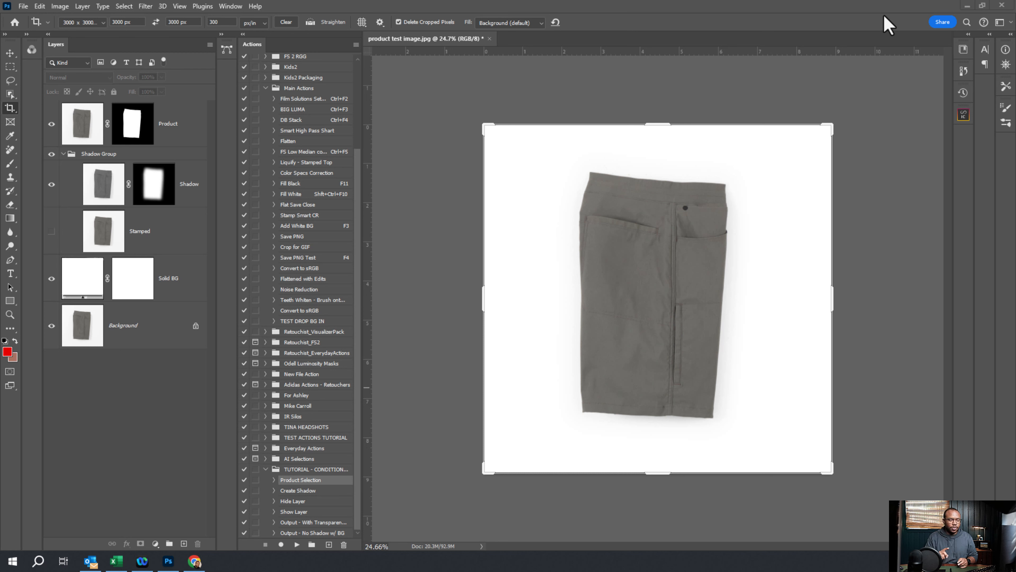
Delete the Product layer, the Shadow Group and the Solid BG layer, leaving only the Background layer
left_click(178, 304)
left_click(193, 136, "shift")
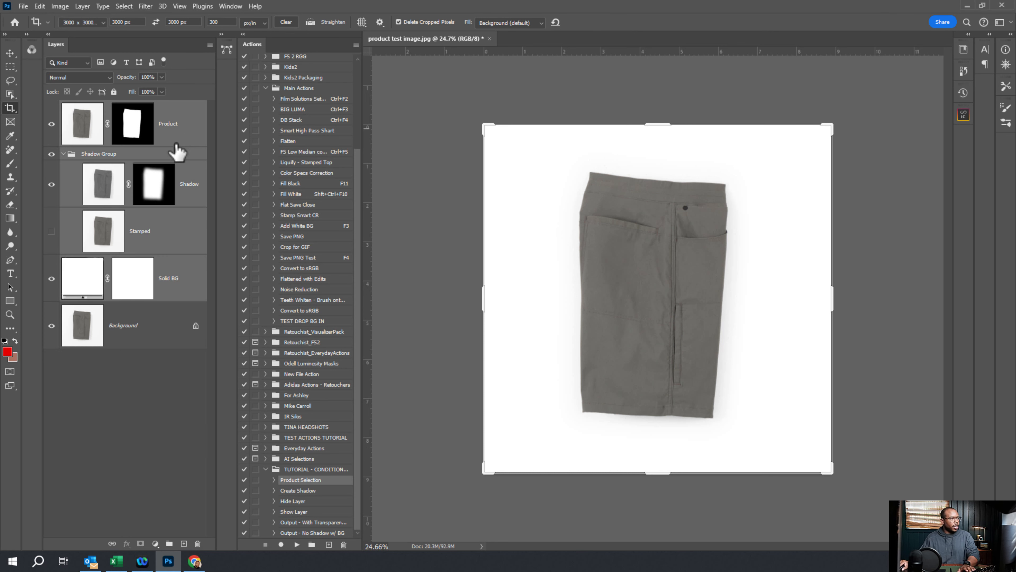
key("Delete")
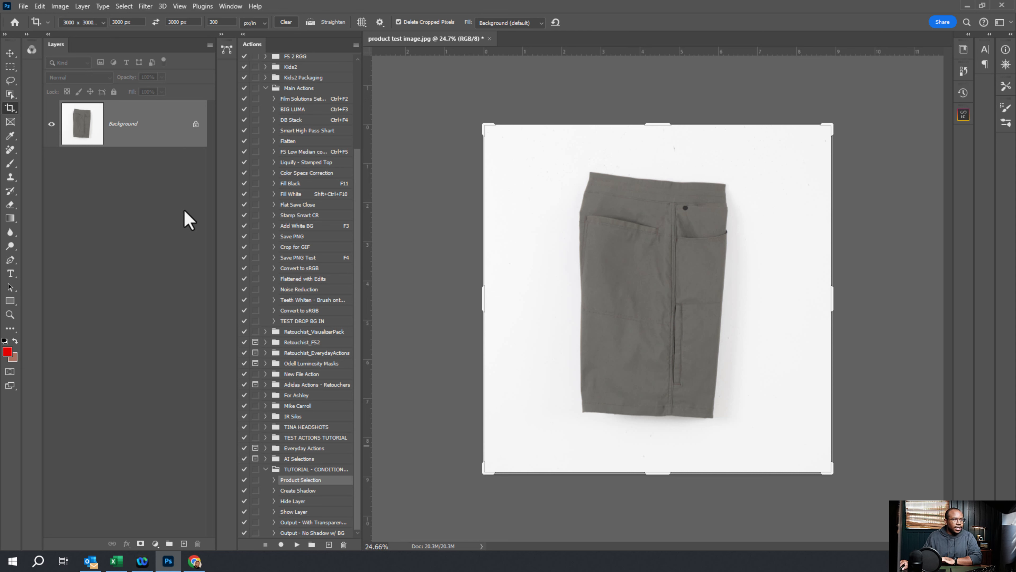
Start recording a new action named "Final Output - With BG No Shadow" in the TUTORIAL - CONDITIONALS set
left_click(334, 534)
left_click(329, 545)
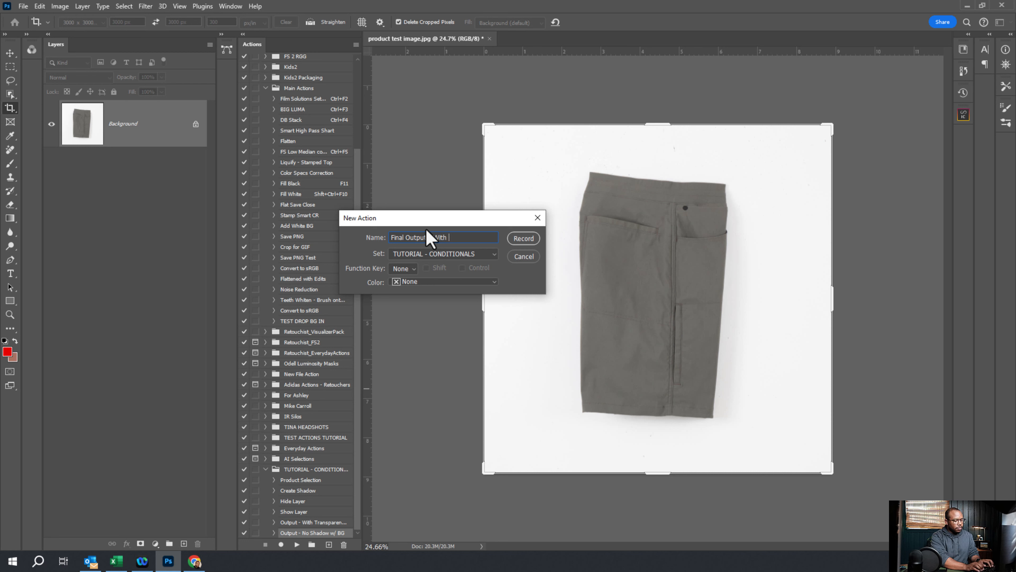
type("o SHadow")
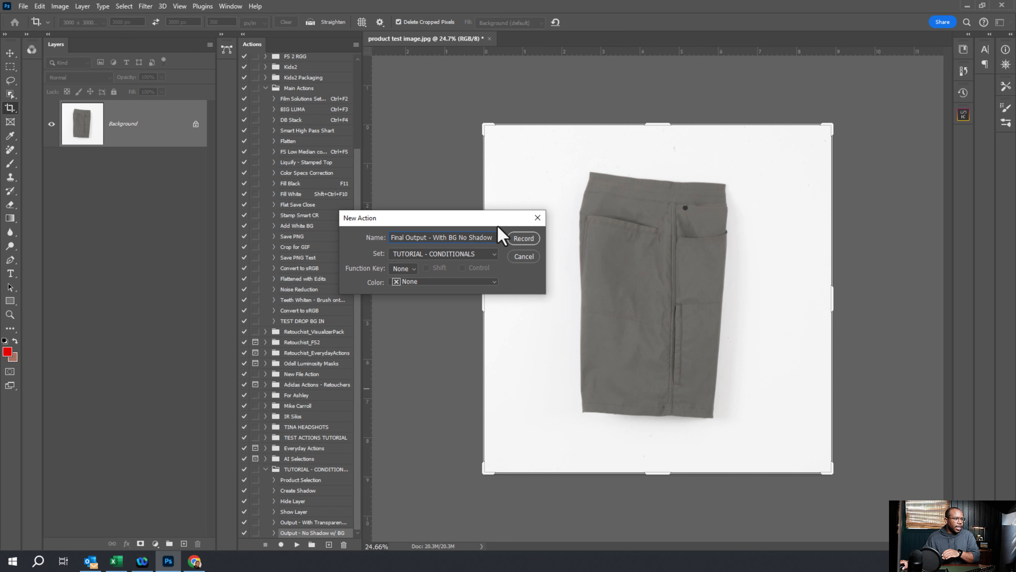
left_click(524, 238)
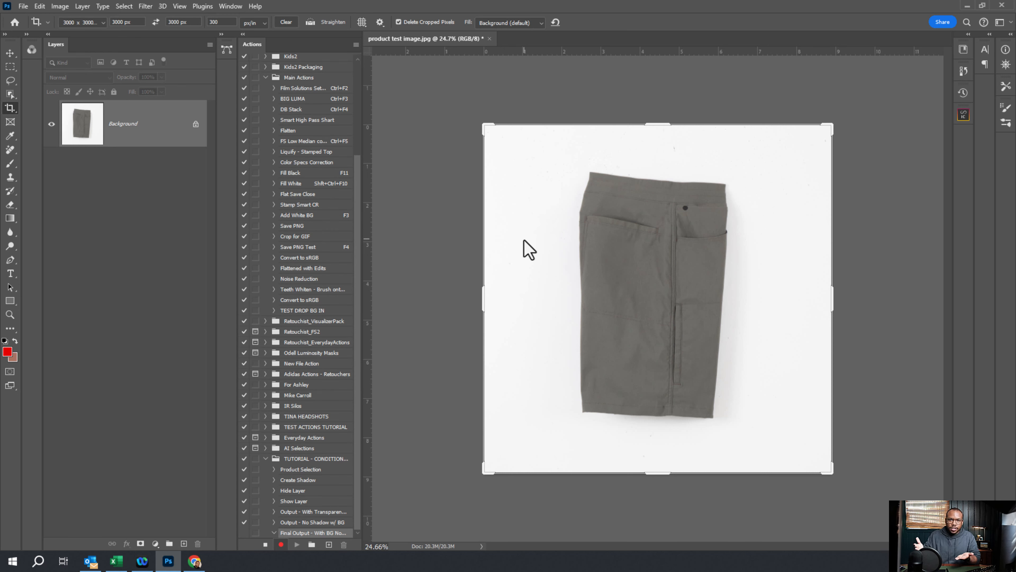
Record playing the Product Selection action followed by the Create Shadow action
left_click(303, 471)
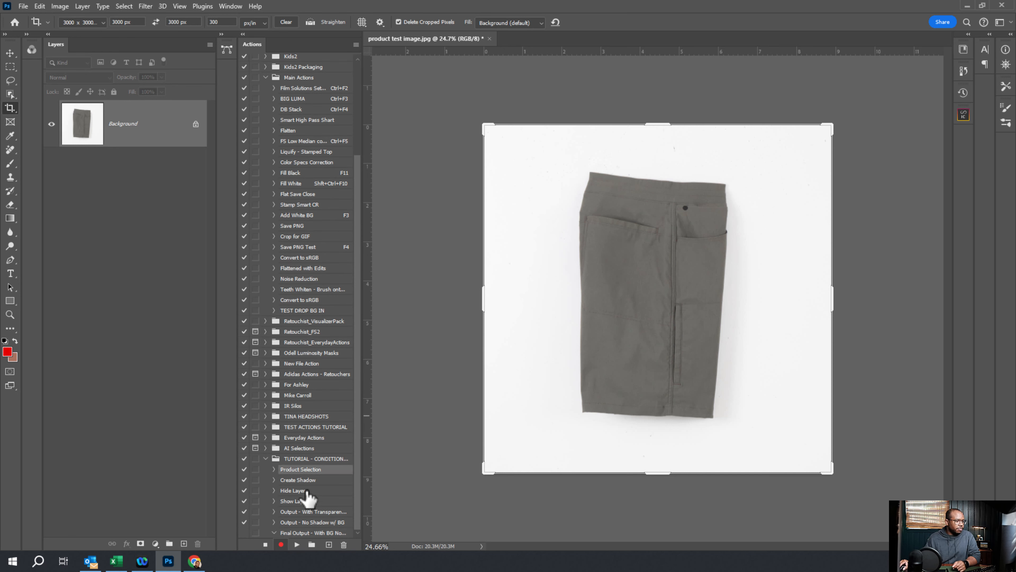
left_click(296, 545)
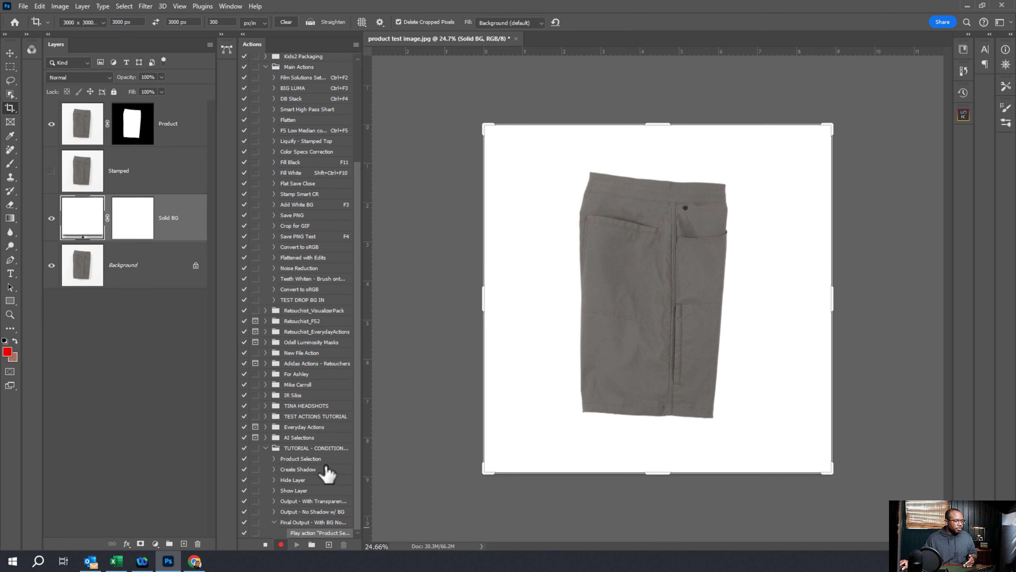
left_click(310, 469)
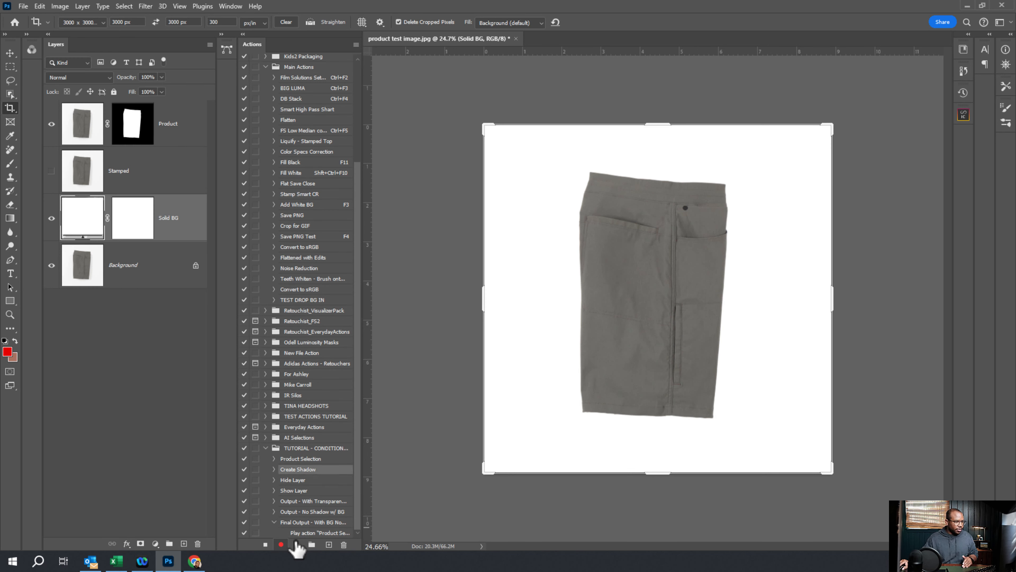
left_click(297, 546)
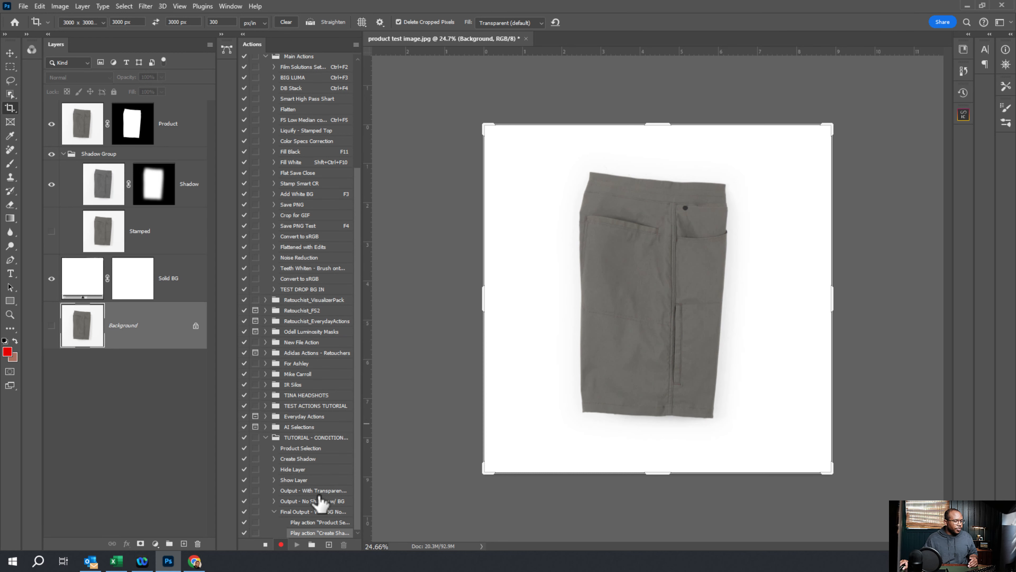
Record playing the Output - No Shadow w/ BG action and stop recording
left_click(320, 491)
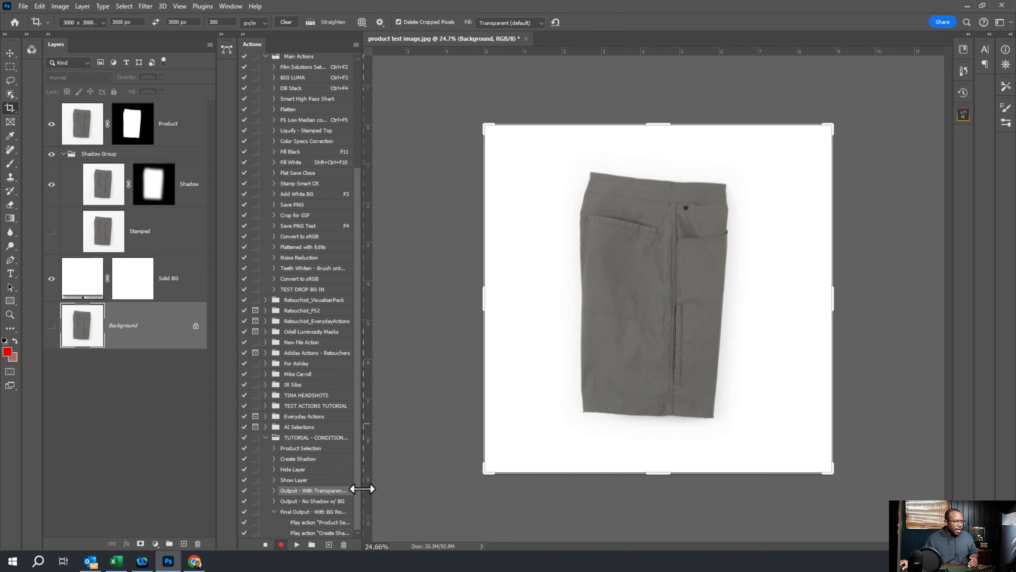
left_click_drag(363, 488, 396, 485)
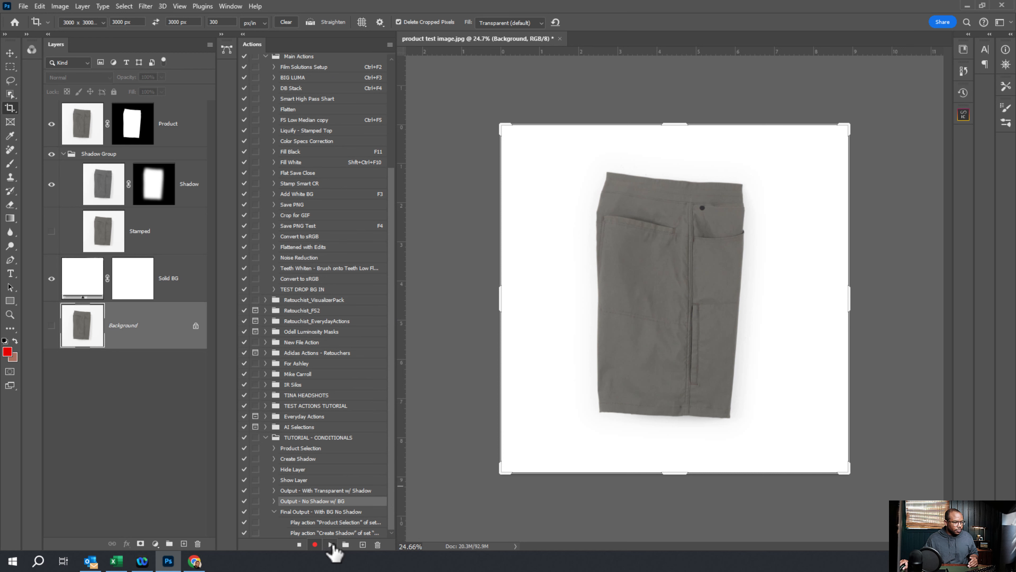
left_click(330, 545)
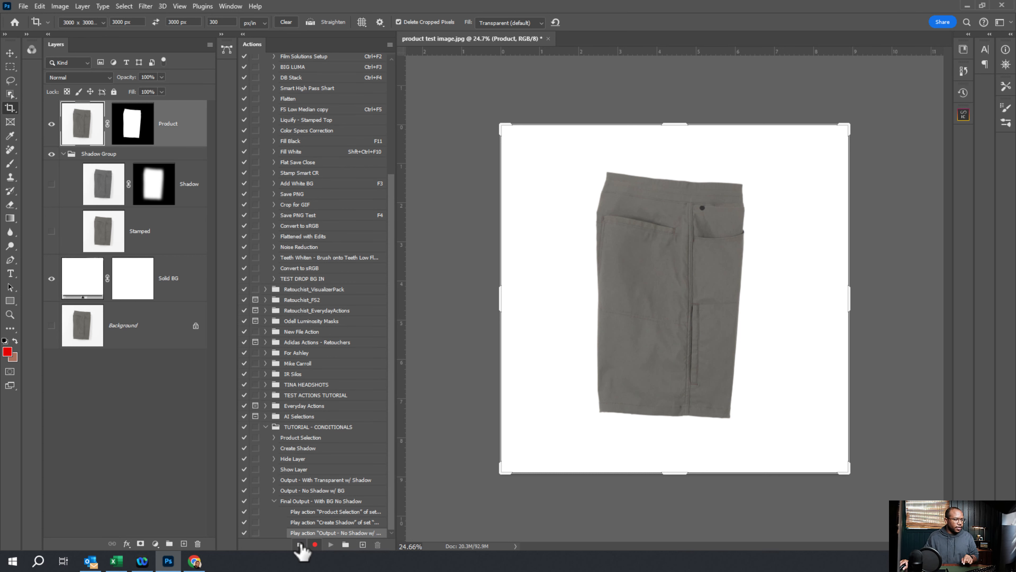
left_click(299, 544)
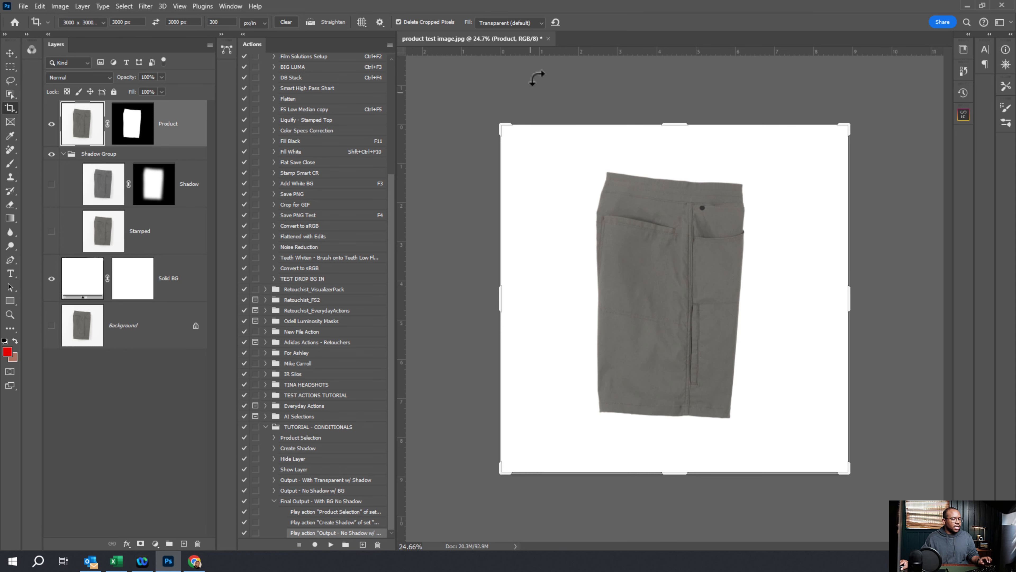
Close the product test image, switch to Adobe Bridge and preview the enlarged photos in the Tutorial Photos folder
left_click(548, 39)
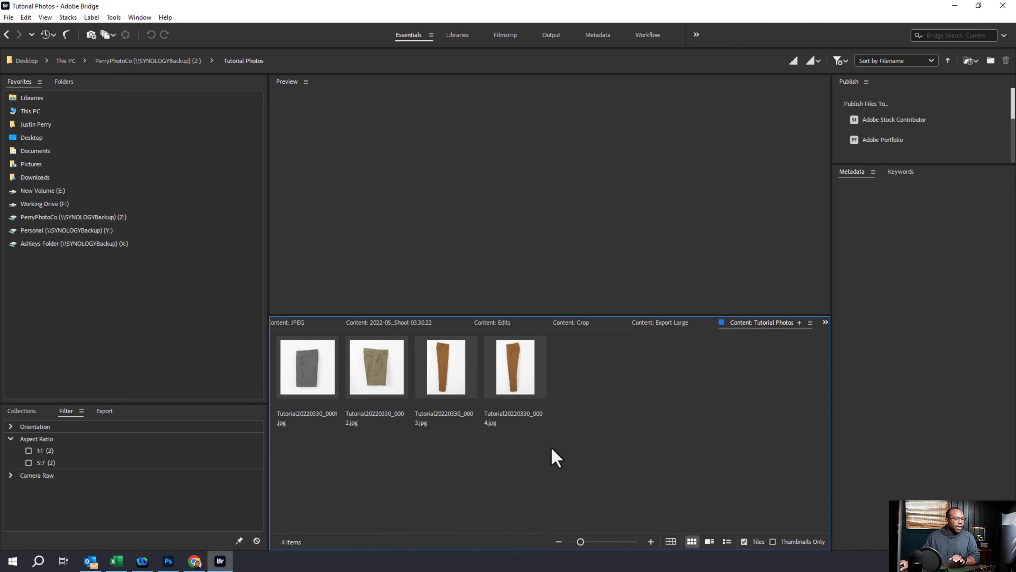
left_click_drag(581, 541, 586, 542)
left_click(694, 427)
left_click(572, 422)
left_click(447, 419)
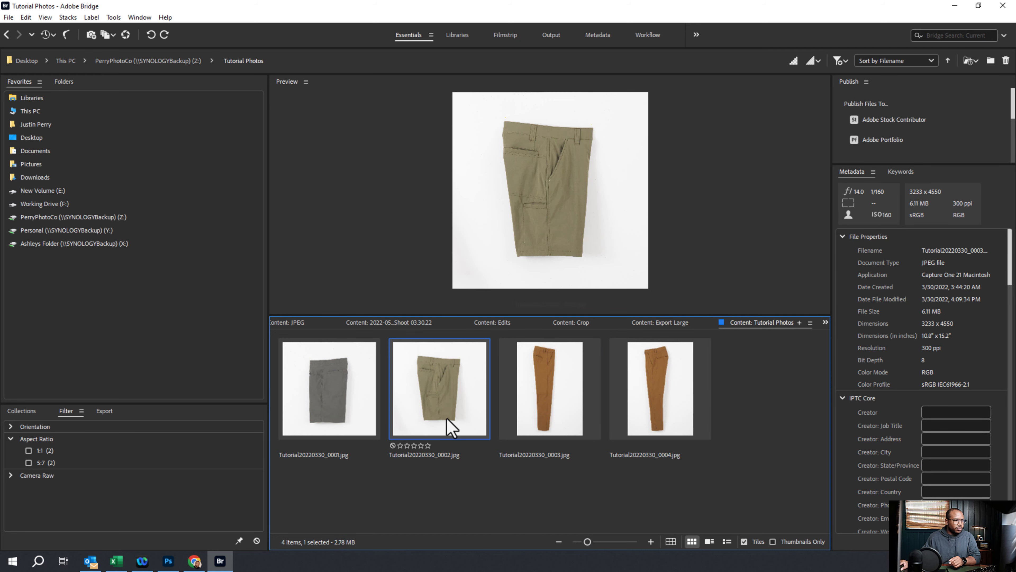
left_click(349, 426)
left_click(661, 437)
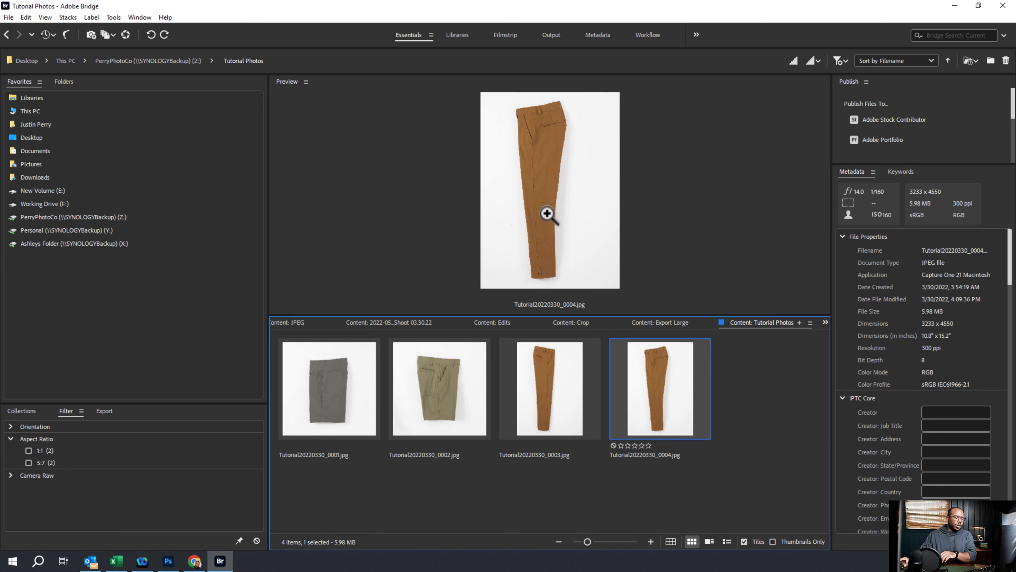
left_click(729, 491)
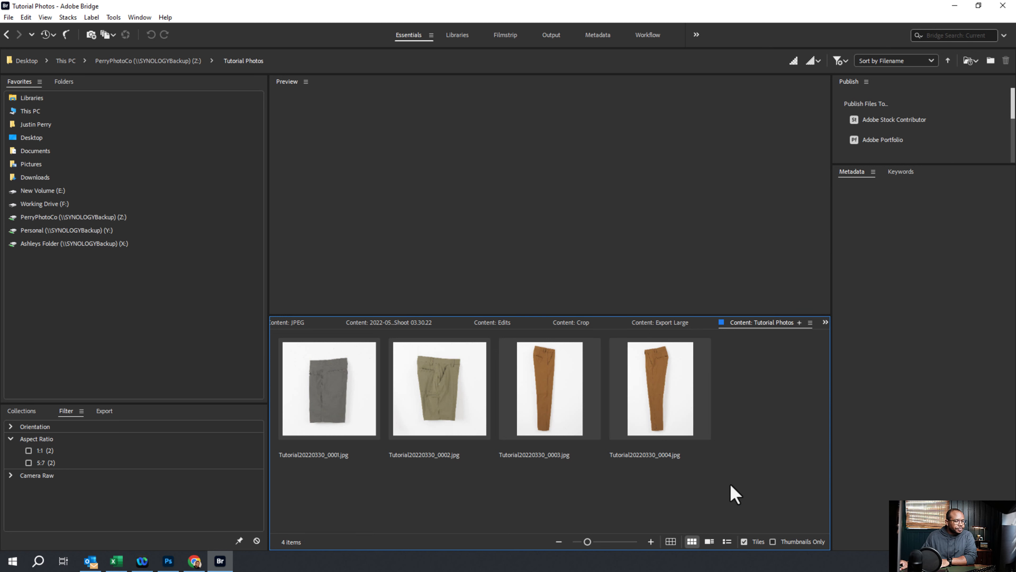
Open Photoshop's Image Processor for the Tutorial Photos images in Bridge and set it to save as PSD instead of JPEG
left_click(113, 18)
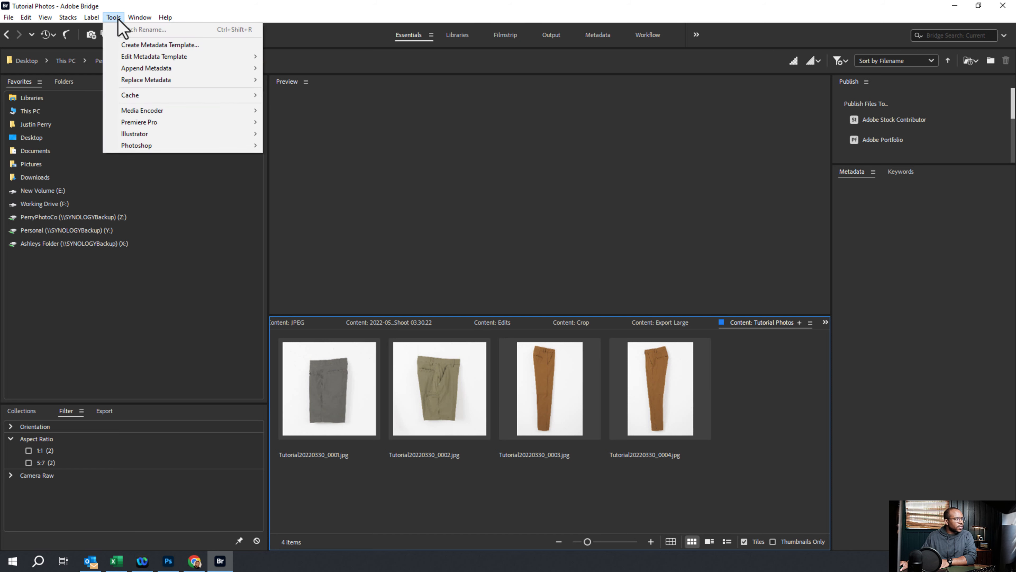
mouse_move(167, 147)
left_click(385, 173)
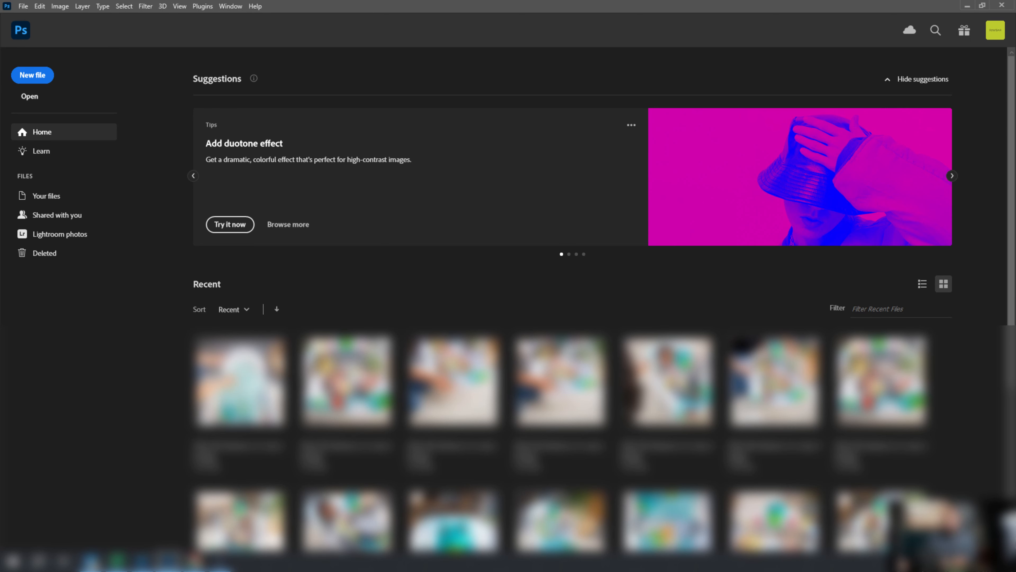
left_click_drag(685, 184, 568, 29)
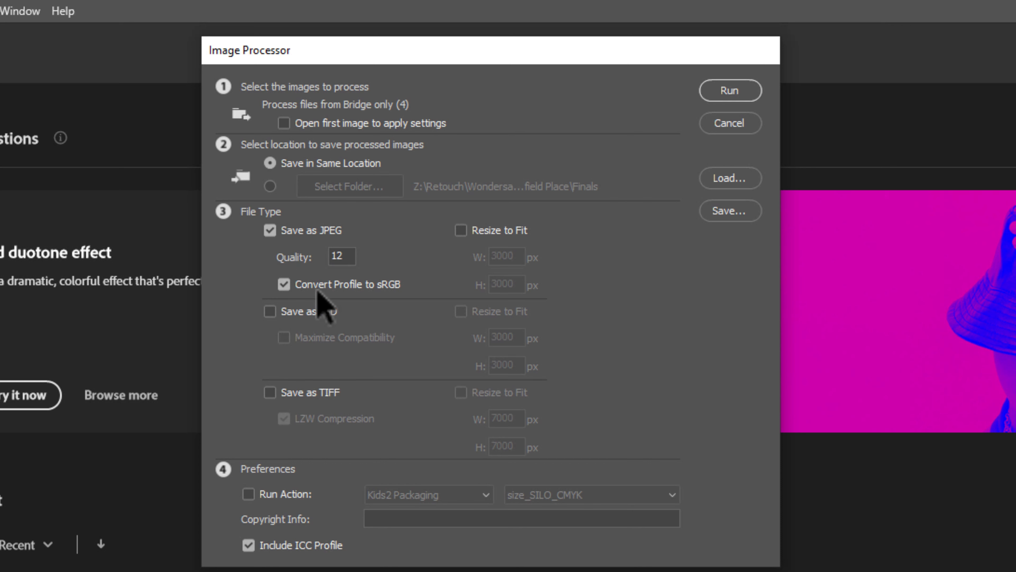
left_click(271, 316)
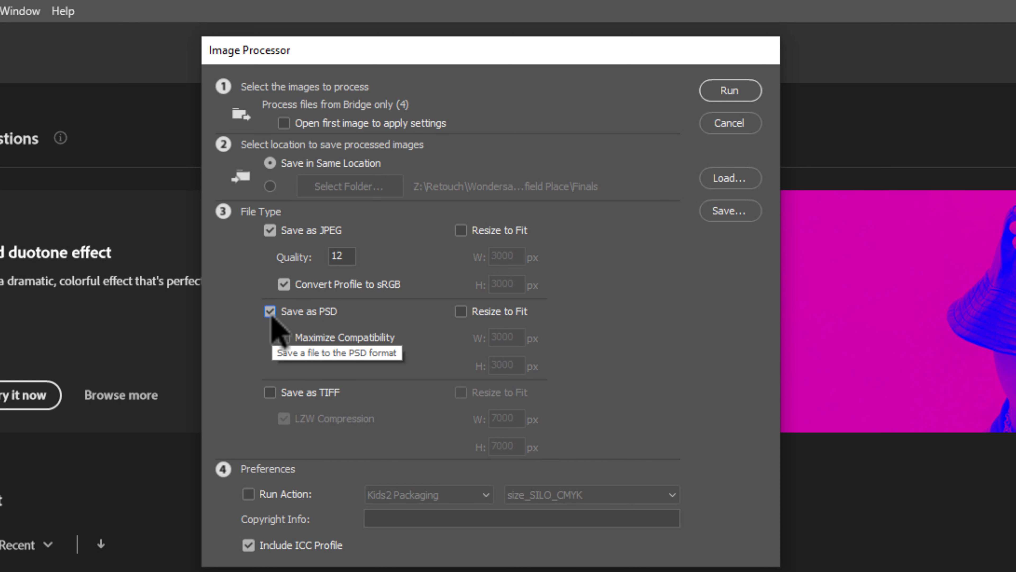
left_click(270, 231)
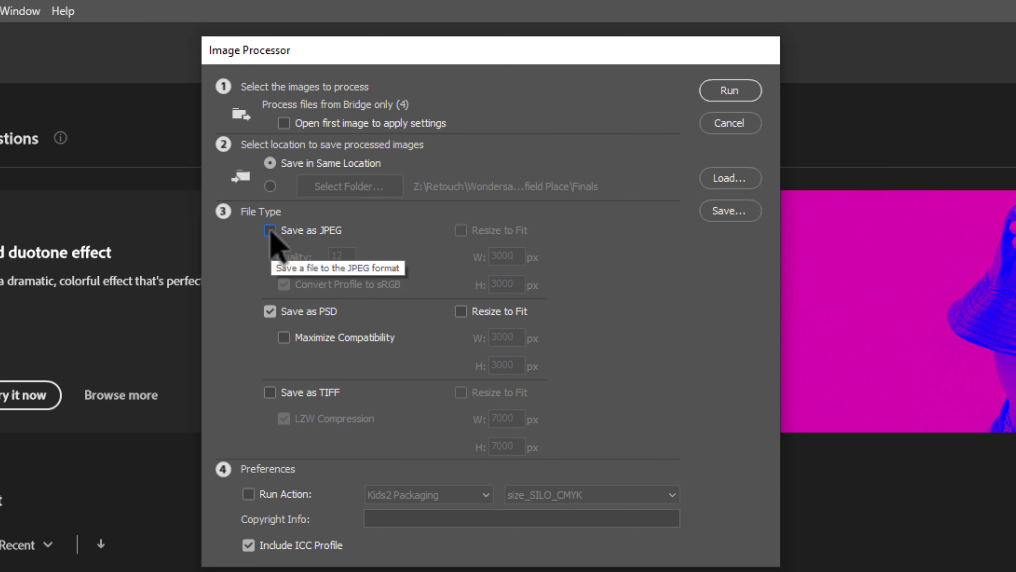
Enable Run Action with Final Output - With BG No Shadow from the TUTORIAL - CONDITIONALS set and run the Image Processor
left_click(248, 494)
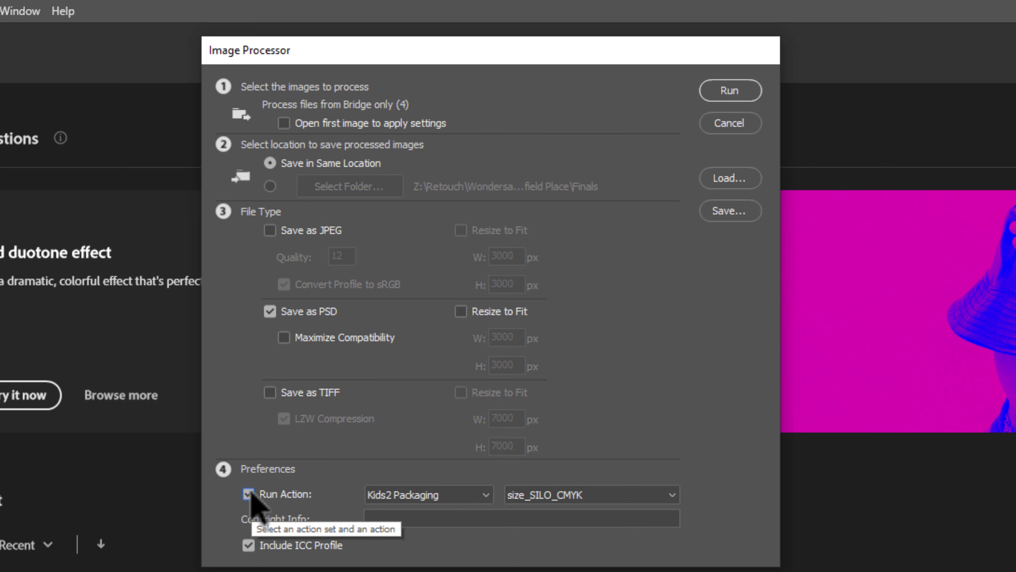
left_click(486, 497)
left_click(520, 571)
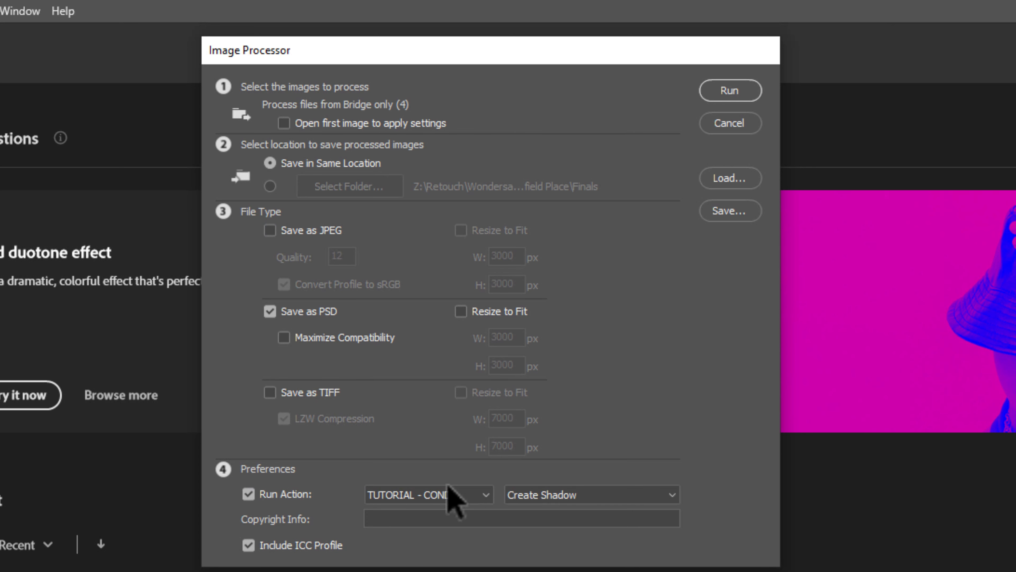
left_click(569, 498)
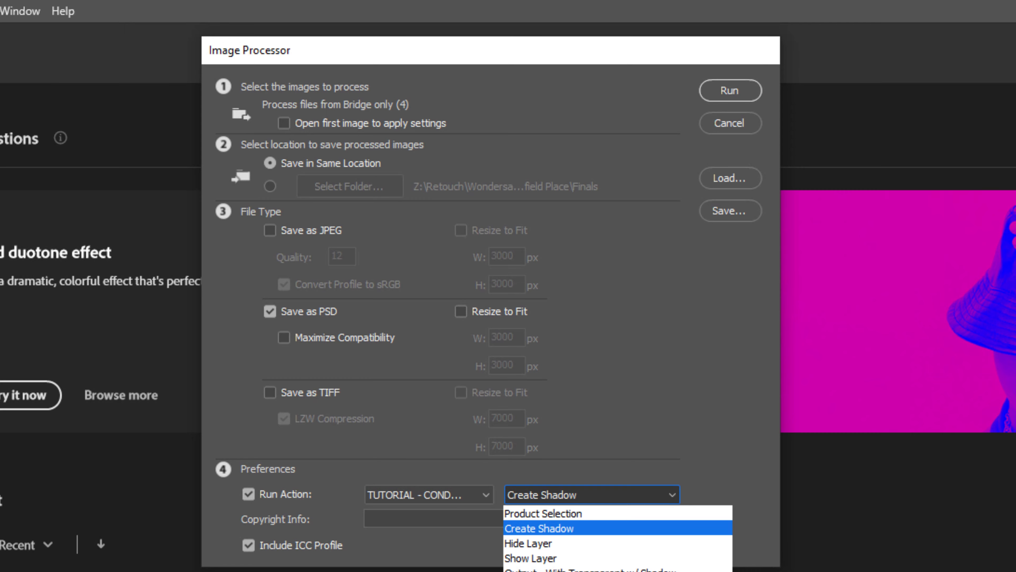
left_click(600, 569)
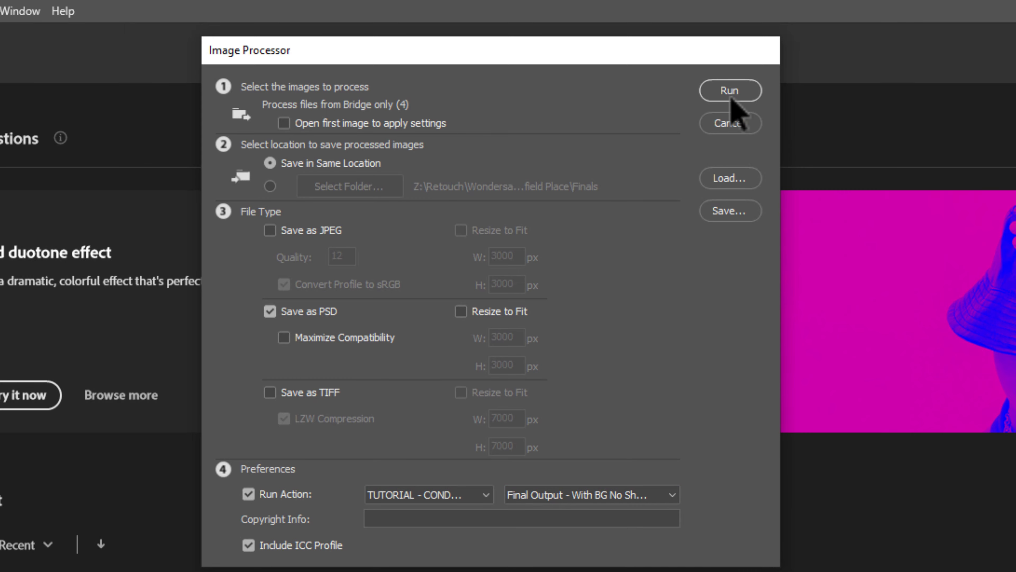
left_click(730, 96)
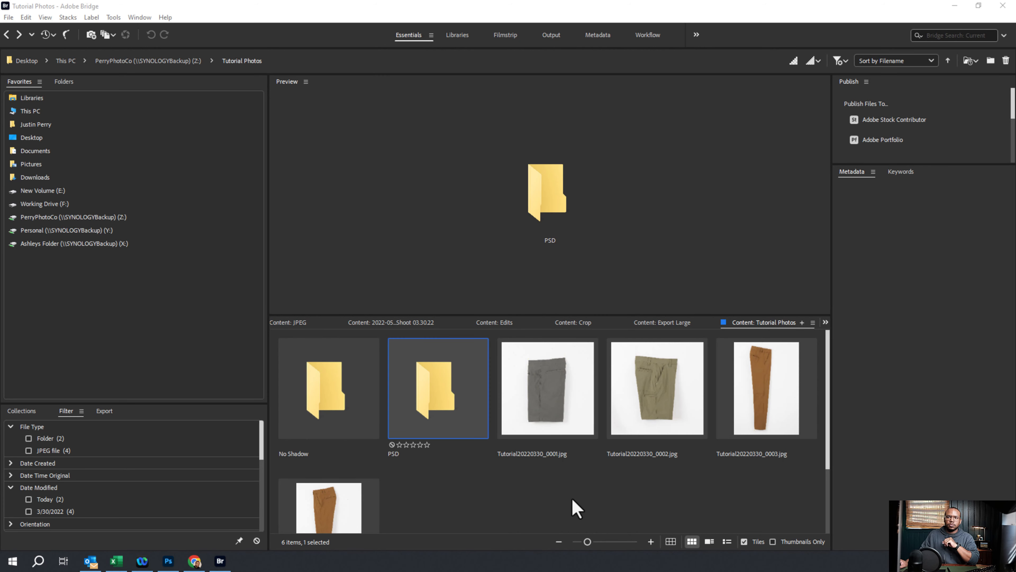
Open the No Shadow folder in Bridge and preview the processed PSD files to check their backgrounds
left_click(572, 498)
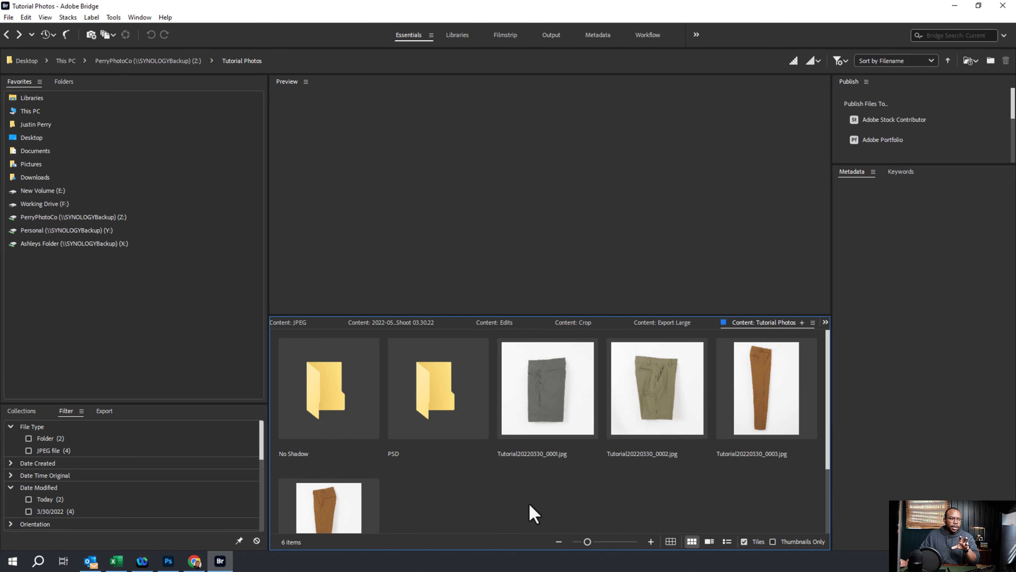
left_click(429, 401)
left_click(341, 396)
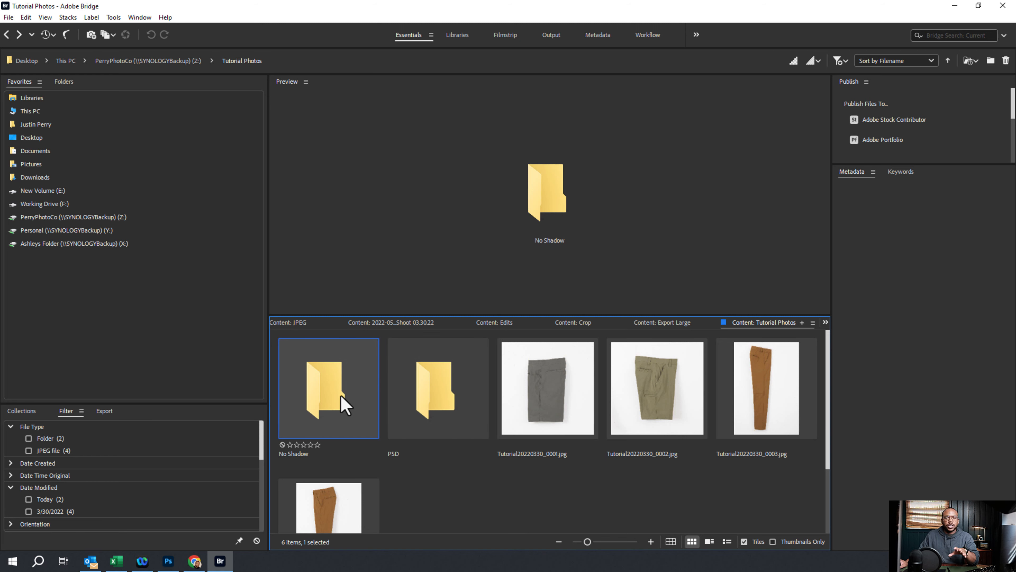
double_click(320, 406)
left_click(350, 371)
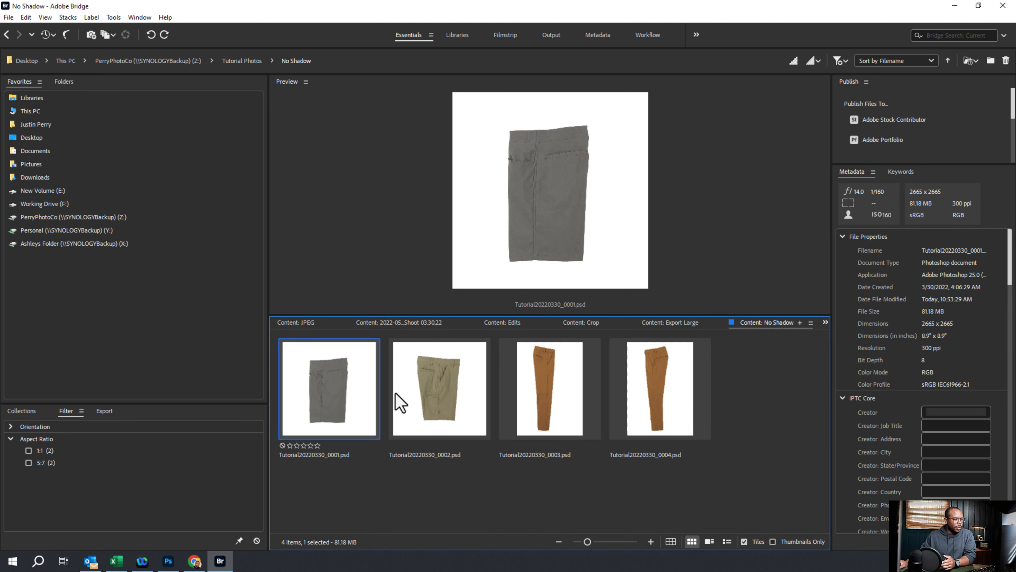
left_click(451, 396)
left_click(558, 398)
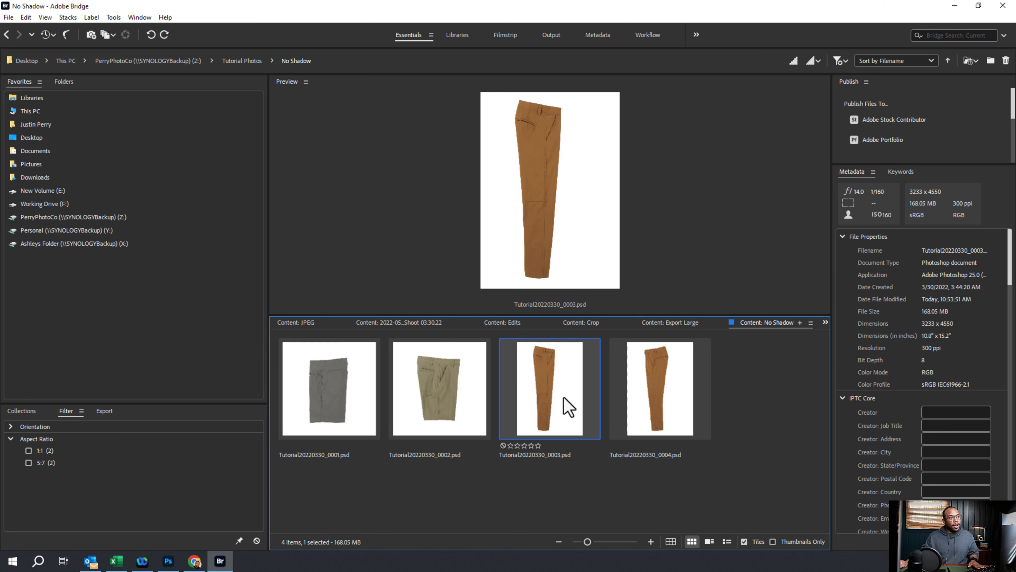
left_click(432, 404)
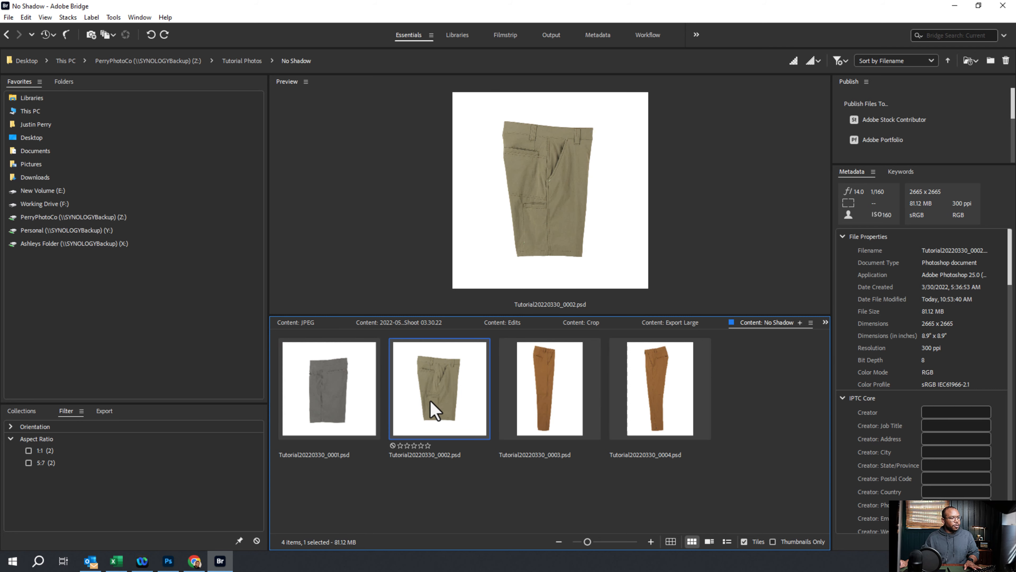
Open Tutorial20220330_0002.psd in Photoshop, preview its Solid BG fill in magenta ff42ef without keeping the colour, and close the file
double_click(431, 402)
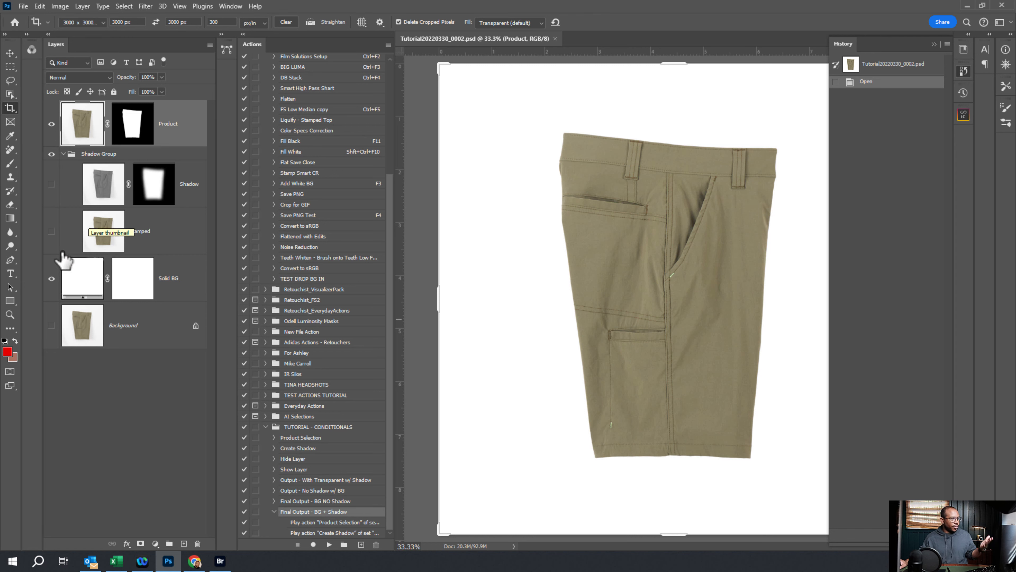
double_click(113, 272)
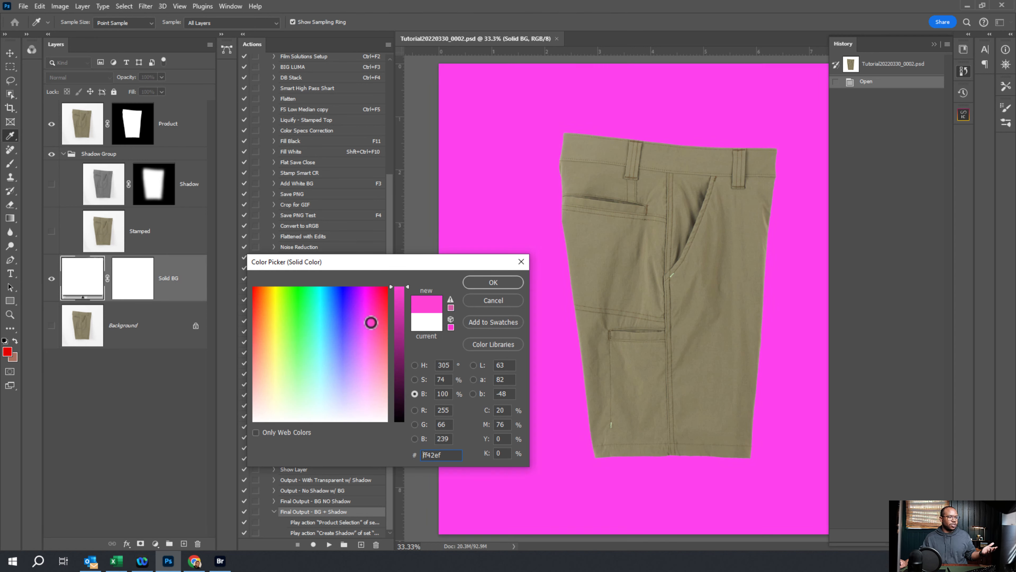
left_click(521, 262)
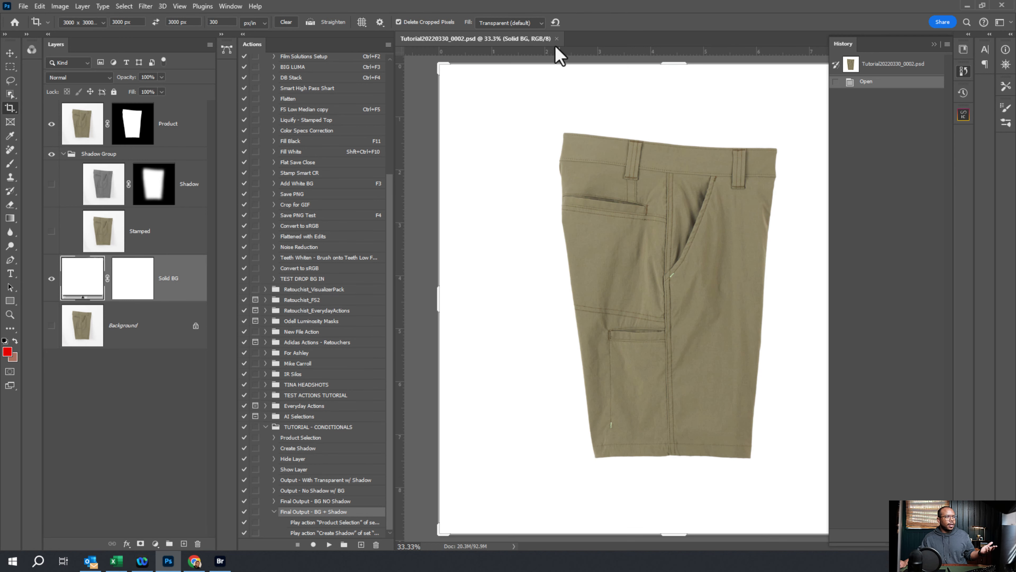
left_click(557, 39)
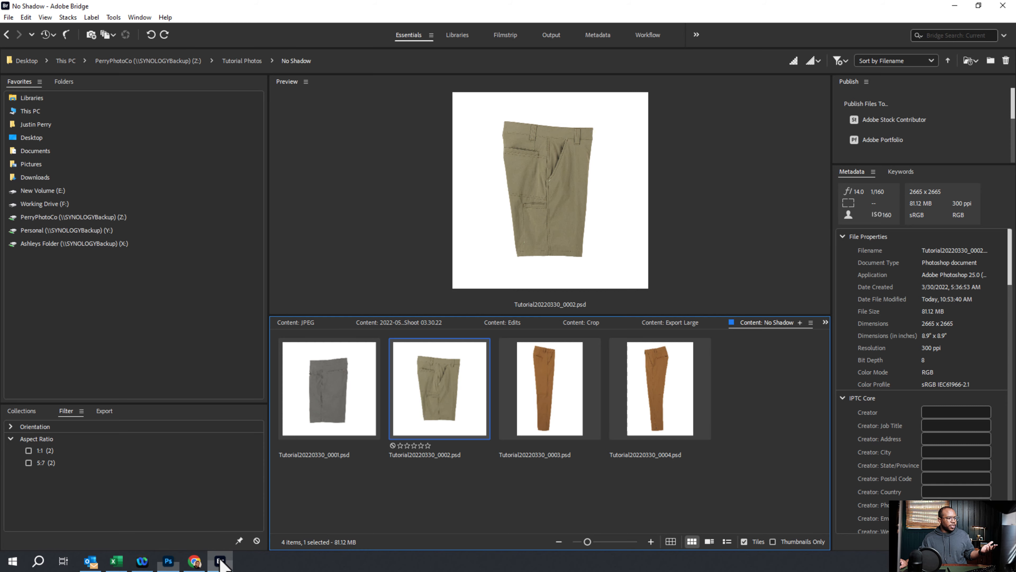
Switch back to Adobe Bridge, go to the PSD folder in Tutorial Photos and open Tutorial20220330_0003.psd in Photoshop
left_click(220, 561)
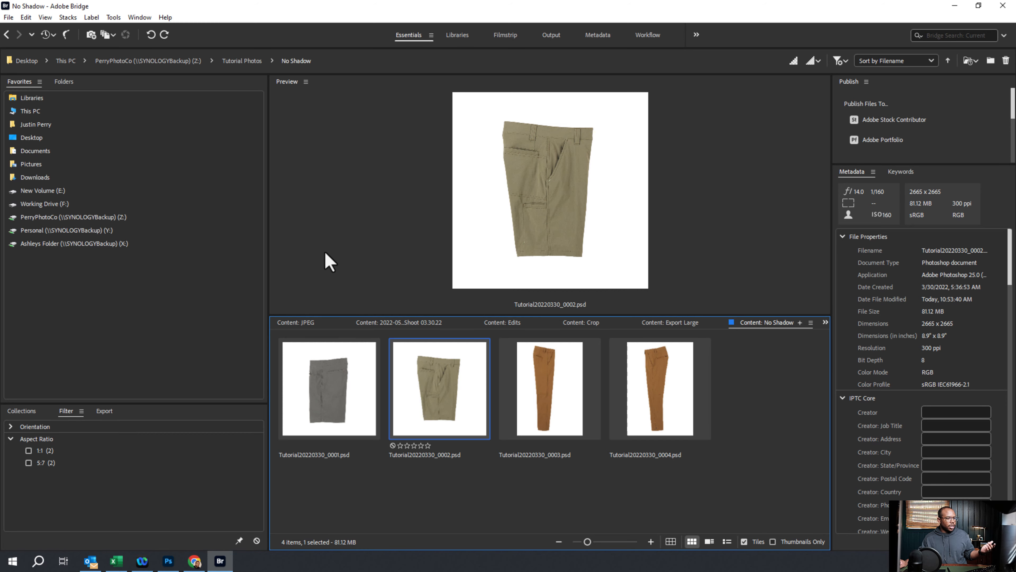
left_click(7, 35)
double_click(442, 396)
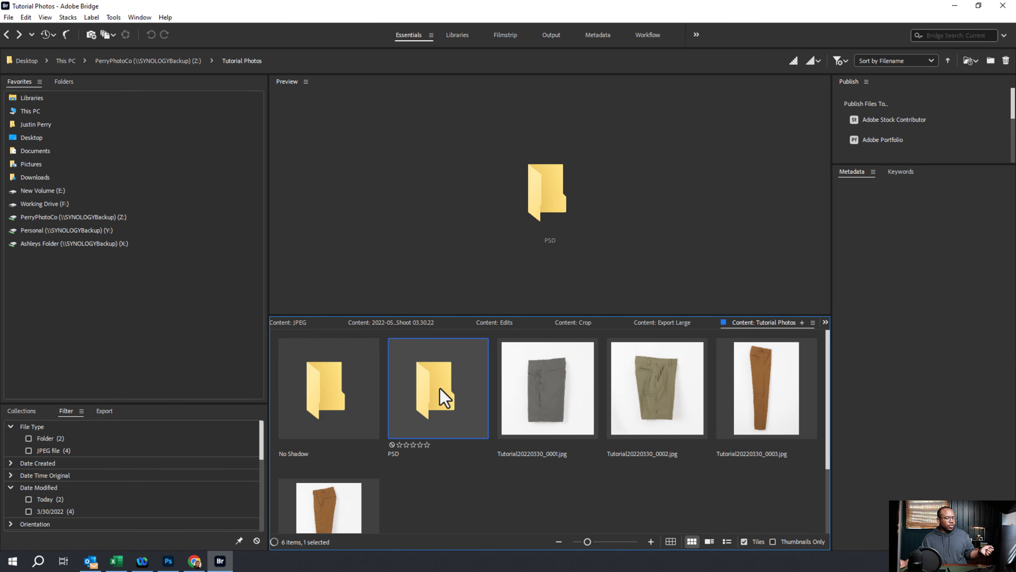
left_click(474, 389)
left_click(567, 390)
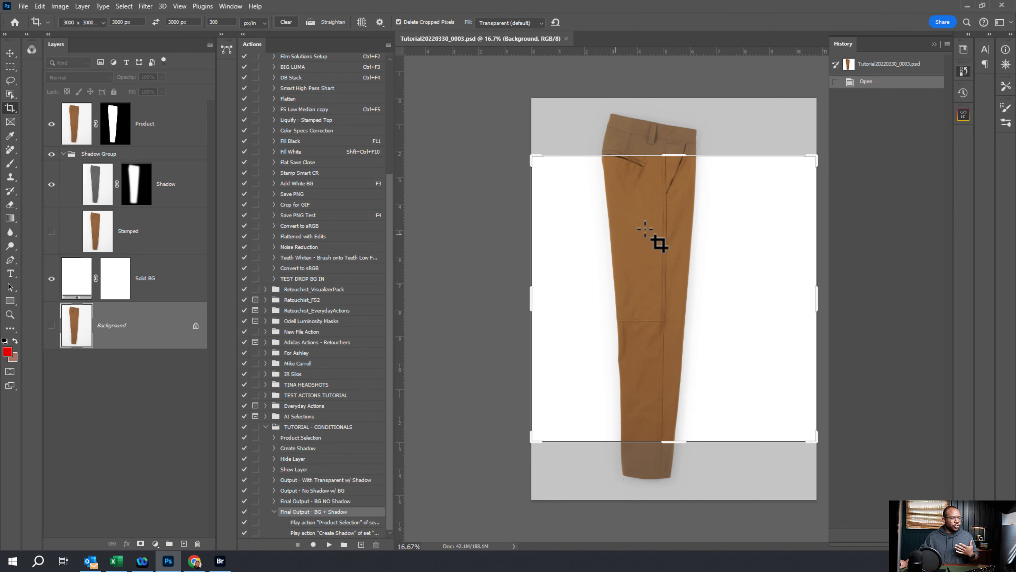
Preview the Solid BG fill in purple e349ff to check the product's shadow, cancel the colour change and return to the Crop tool
double_click(82, 285)
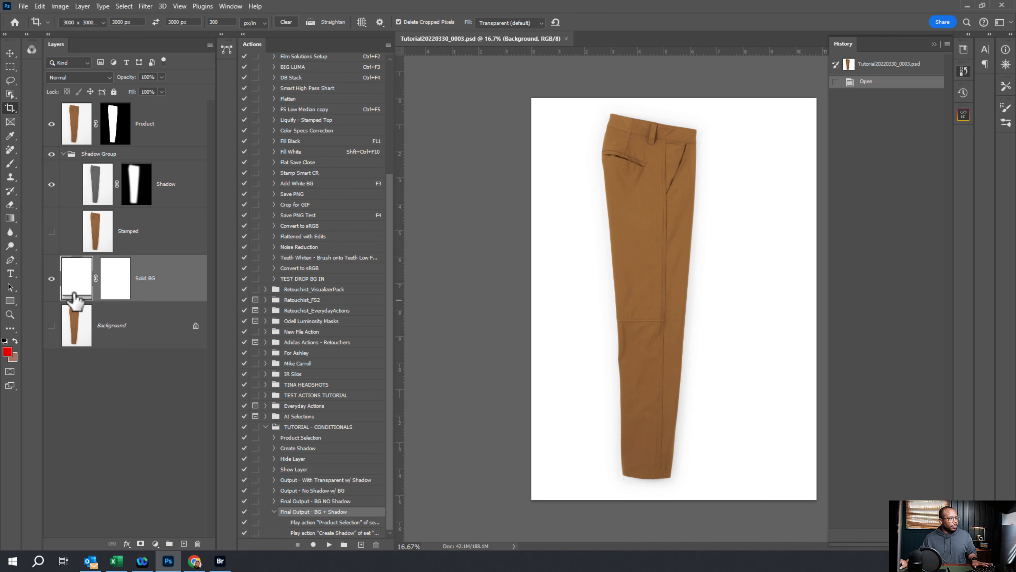
mouse_move(312, 331)
left_mouse_down()
mouse_move(354, 340)
mouse_move(356, 313)
mouse_move(353, 362)
mouse_move(362, 325)
left_mouse_up()
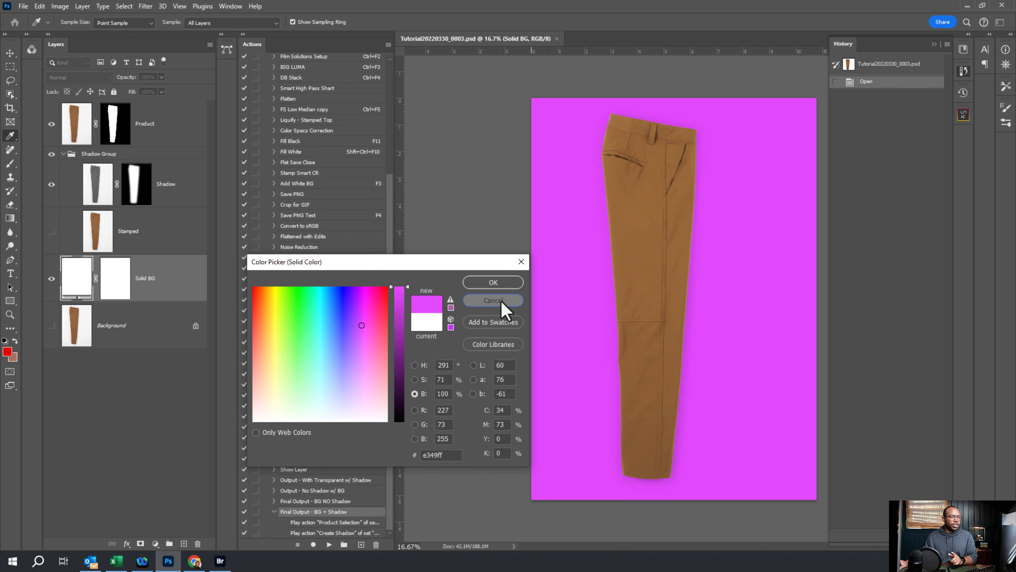
left_click(496, 301)
key("c")
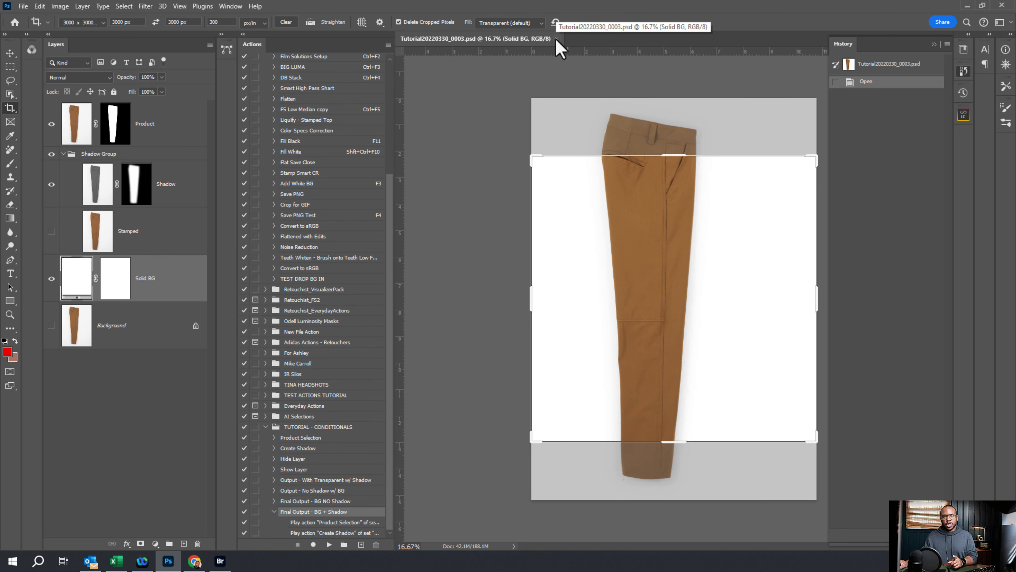